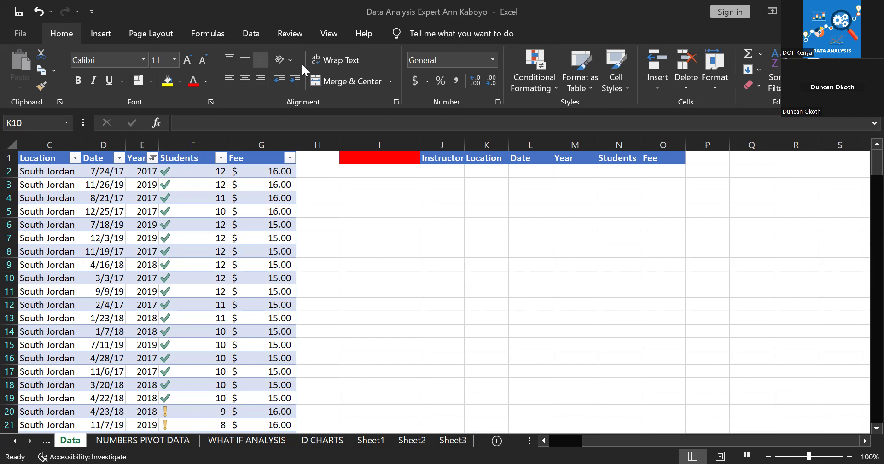
# - Clear the filter from the Year column of the class table
pyautogui.click(248, 41)
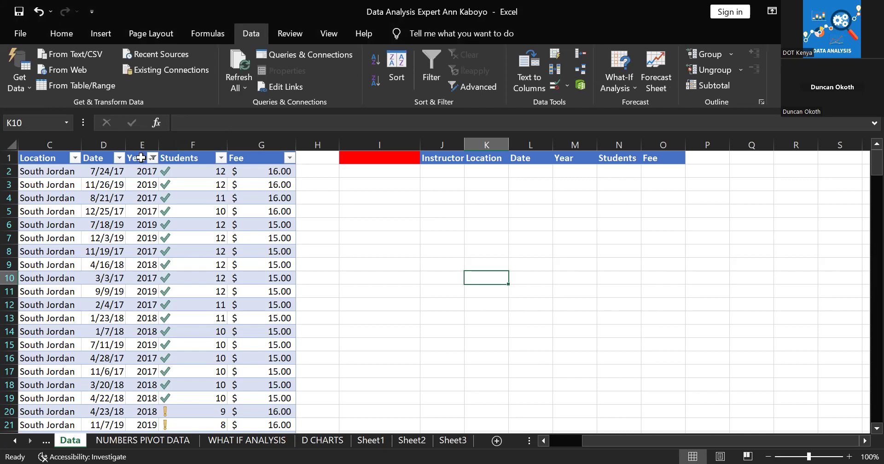
pyautogui.click(42, 158)
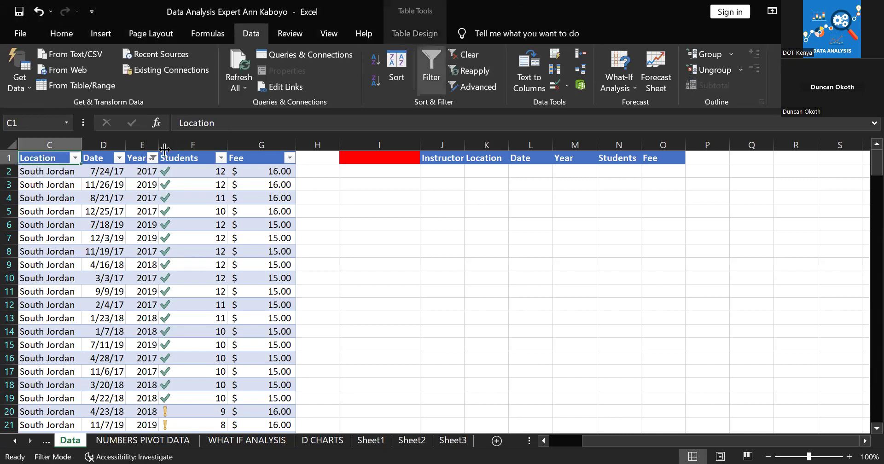
pyautogui.click(151, 158)
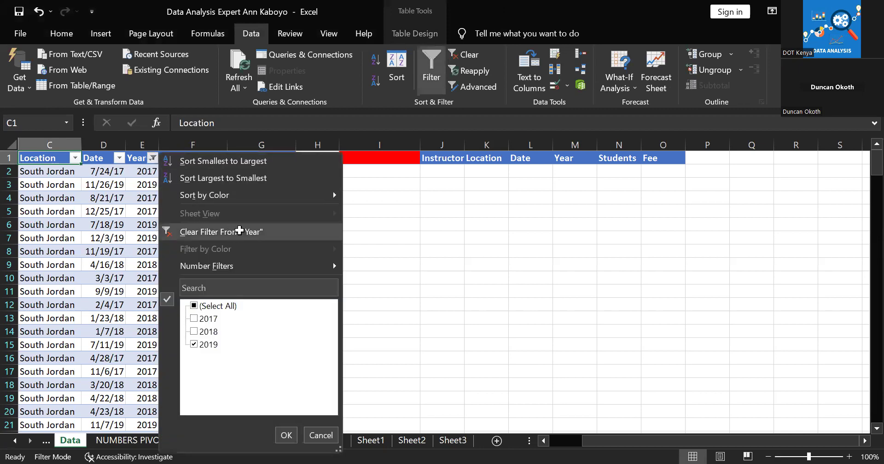
pyautogui.click(232, 233)
pyautogui.click(368, 228)
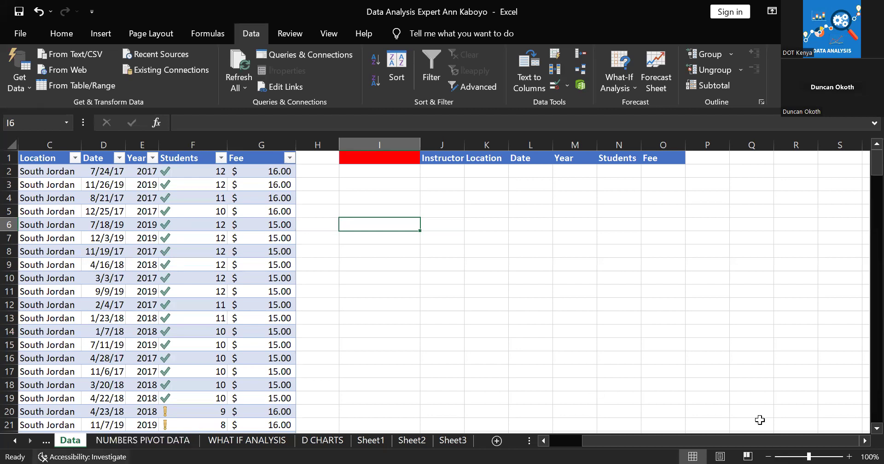
# - Select the whole class table from the Class header in A1 through the last Fee record in G222
pyautogui.click(545, 438)
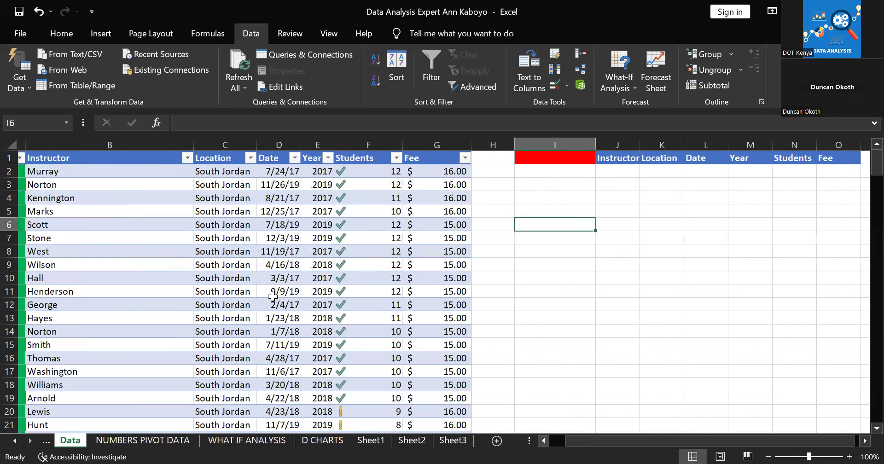
pyautogui.click(545, 438)
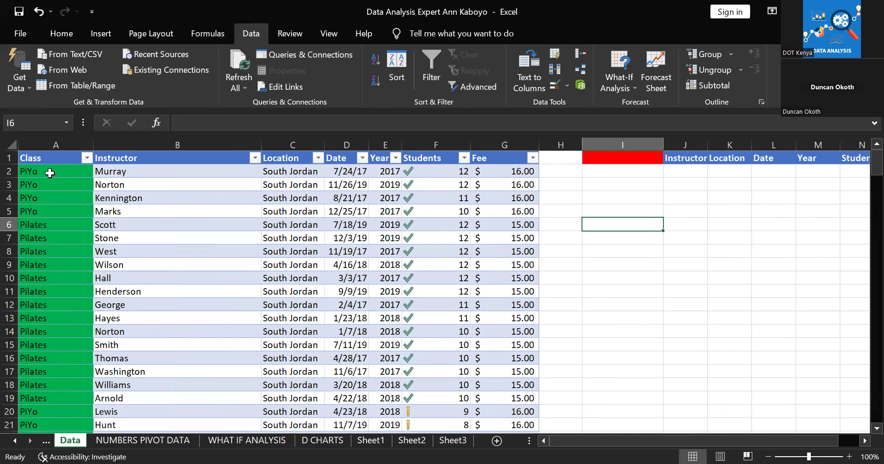
pyautogui.click(47, 157)
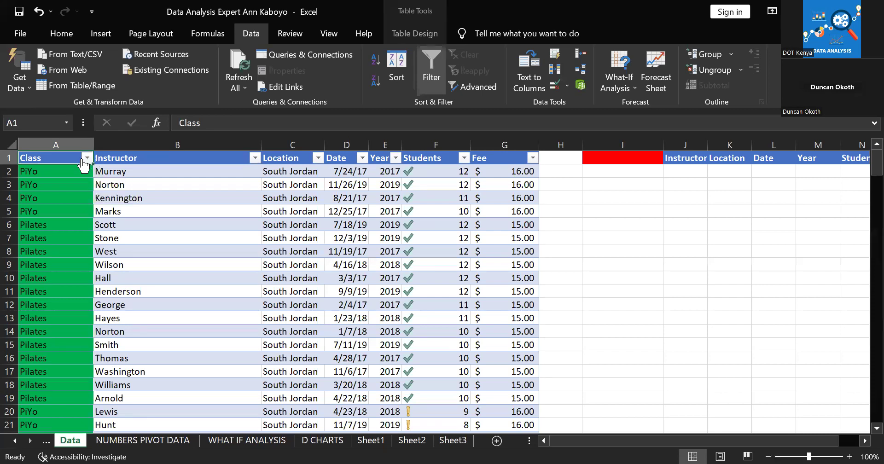
pyautogui.hotkey('shift', 'Right')
pyautogui.hotkey('shift', 'Right')
pyautogui.hotkey('shift', 'Right')
pyautogui.hotkey('shift', 'Right')
pyautogui.hotkey('shift', 'Right')
pyautogui.hotkey('shift', 'Right')
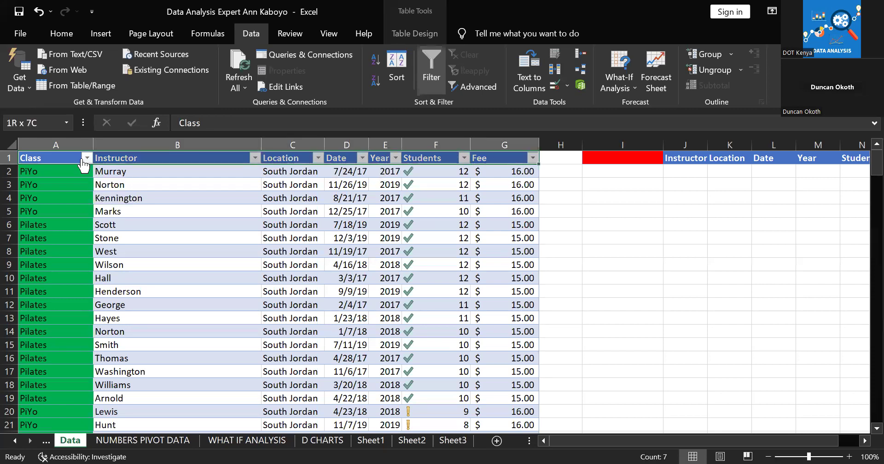
pyautogui.hotkey('shift', 'Down')
pyautogui.hotkey('shift', 'Down')
pyautogui.hotkey('shift', 'Down')
pyautogui.hotkey('shift', 'Down')
pyautogui.hotkey('shift', 'Down')
pyautogui.hotkey('shift', 'Down')
pyautogui.hotkey('shift', 'Down')
pyautogui.hotkey('shift', 'Down')
pyautogui.hotkey('shift', 'Down')
pyautogui.hotkey('shift', 'Down')
pyautogui.hotkey('shift', 'Down')
pyautogui.hotkey('shift', 'Down')
pyautogui.hotkey('shift', 'Down')
pyautogui.hotkey('shift', 'Down')
pyautogui.hotkey('shift', 'Down')
pyautogui.hotkey('shift', 'Down')
pyautogui.hotkey('shift', 'Down')
pyautogui.hotkey('shift', 'Down')
pyautogui.hotkey('shift', 'Down')
pyautogui.hotkey('shift', 'Down')
pyautogui.hotkey('shift', 'Down')
pyautogui.hotkey('shift', 'Down')
pyautogui.hotkey('shift', 'Down')
pyautogui.hotkey('shift', 'Down')
pyautogui.hotkey('shift', 'Down')
pyautogui.hotkey('shift', 'Down')
pyautogui.hotkey('shift', 'Down')
pyautogui.hotkey('shift', 'Down')
pyautogui.hotkey('shift', 'Down')
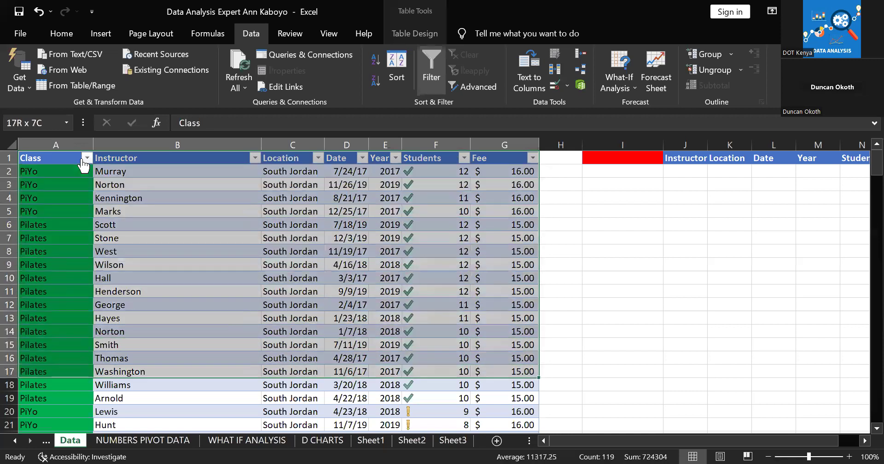
pyautogui.hotkey('shift', 'Down')
pyautogui.hotkey('shift', 'Down')
pyautogui.hotkey('shift', 'Down')
pyautogui.hotkey('shift', 'Down')
pyautogui.hotkey('shift', 'Down')
pyautogui.hotkey('shift', 'Down')
pyautogui.hotkey('shift', 'Down')
pyautogui.hotkey('shift', 'Down')
pyautogui.hotkey('shift', 'Down')
pyautogui.hotkey('shift', 'Down')
pyautogui.hotkey('shift', 'Down')
pyautogui.hotkey('shift', 'Down')
pyautogui.hotkey('shift', 'Down')
pyautogui.hotkey('shift', 'Down')
pyautogui.hotkey('shift', 'Down')
pyautogui.hotkey('shift', 'Down')
pyautogui.hotkey('shift', 'Down')
pyautogui.hotkey('shift', 'Down')
pyautogui.hotkey('shift', 'Down')
pyautogui.hotkey('shift', 'Down')
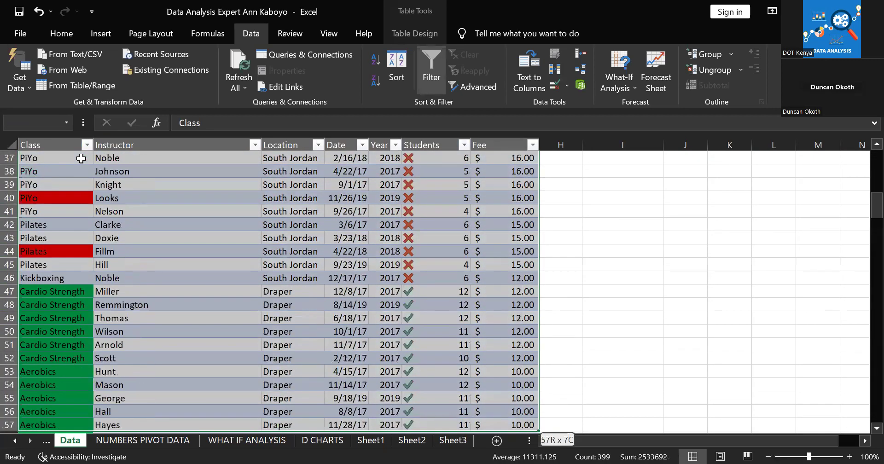
pyautogui.hotkey('shift', 'Down')
pyautogui.hotkey('shift', 'Down')
pyautogui.hotkey('shift', 'Down')
pyautogui.hotkey('shift', 'Down')
pyautogui.hotkey('shift', 'Down')
pyautogui.hotkey('shift', 'Down')
pyautogui.hotkey('shift', 'Down')
pyautogui.hotkey('shift', 'Down')
pyautogui.hotkey('shift', 'Down')
pyautogui.hotkey('shift', 'Down')
pyautogui.hotkey('shift', 'Down')
pyautogui.hotkey('shift', 'Down')
pyautogui.hotkey('shift', 'Down')
pyautogui.hotkey('shift', 'Down')
pyautogui.hotkey('shift', 'Down')
pyautogui.hotkey('shift', 'Down')
pyautogui.hotkey('shift', 'Down')
pyautogui.hotkey('shift', 'Down')
pyautogui.hotkey('shift', 'Down')
pyautogui.hotkey('shift', 'Down')
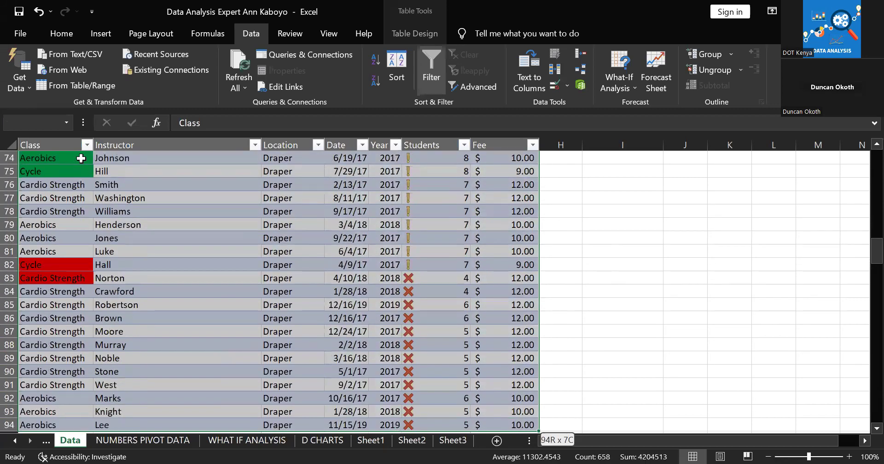
pyautogui.hotkey('shift', 'Down')
pyautogui.hotkey('shift', 'Down')
pyautogui.hotkey('shift', 'Down')
pyautogui.hotkey('shift', 'Down')
pyautogui.hotkey('shift', 'Down')
pyautogui.hotkey('shift', 'Down')
pyautogui.hotkey('shift', 'Down')
pyautogui.hotkey('shift', 'Down')
pyautogui.hotkey('shift', 'Down')
pyautogui.hotkey('shift', 'Down')
pyautogui.hotkey('shift', 'Down')
pyautogui.hotkey('shift', 'Down')
pyautogui.hotkey('shift', 'Down')
pyautogui.hotkey('shift', 'Down')
pyautogui.hotkey('shift', 'Down')
pyautogui.hotkey('shift', 'Down')
pyautogui.hotkey('shift', 'Down')
pyautogui.hotkey('shift', 'Down')
pyautogui.hotkey('shift', 'Down')
pyautogui.hotkey('shift', 'Down')
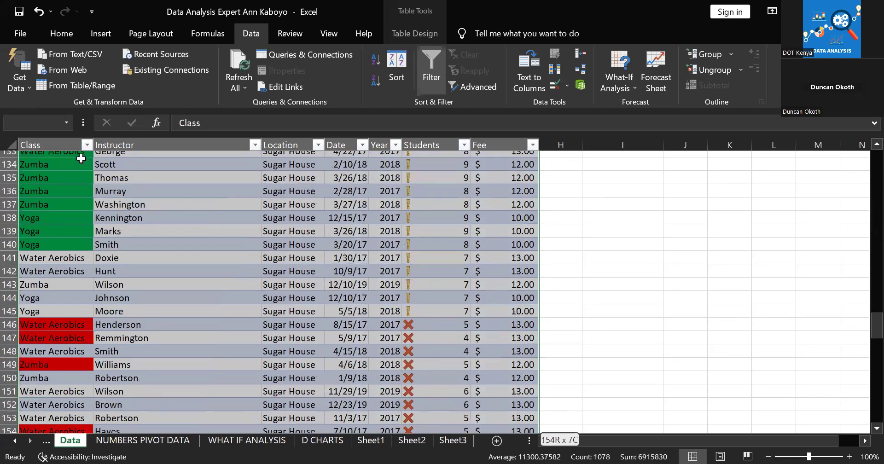
pyautogui.hotkey('shift', 'Down')
pyautogui.hotkey('shift', 'Down')
pyautogui.hotkey('shift', 'Down')
pyautogui.hotkey('shift', 'Down')
pyautogui.hotkey('shift', 'Down')
pyautogui.hotkey('shift', 'Down')
pyautogui.hotkey('shift', 'Down')
pyautogui.hotkey('shift', 'Down')
pyautogui.hotkey('shift', 'Down')
pyautogui.hotkey('shift', 'Down')
pyautogui.hotkey('shift', 'Down')
pyautogui.hotkey('shift', 'Down')
pyautogui.hotkey('shift', 'Down')
pyautogui.hotkey('shift', 'Down')
pyautogui.hotkey('shift', 'Down')
pyautogui.hotkey('shift', 'Down')
pyautogui.hotkey('shift', 'Down')
pyautogui.hotkey('shift', 'Down')
pyautogui.hotkey('shift', 'Down')
pyautogui.hotkey('shift', 'Down')
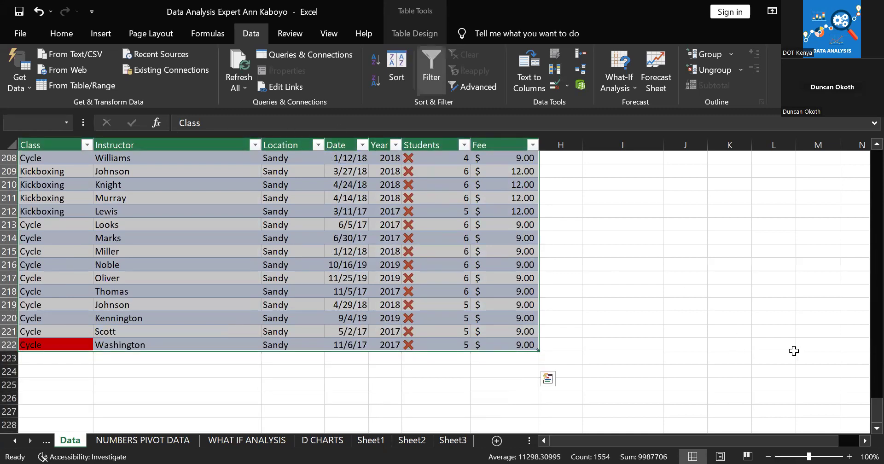
pyautogui.moveTo(876, 411); pyautogui.dragTo(848, 173)
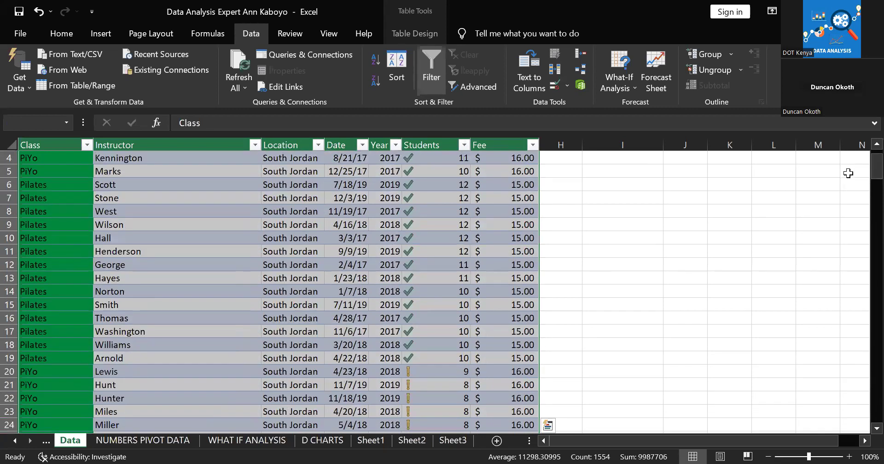
pyautogui.moveTo(875, 172); pyautogui.dragTo(861, 155)
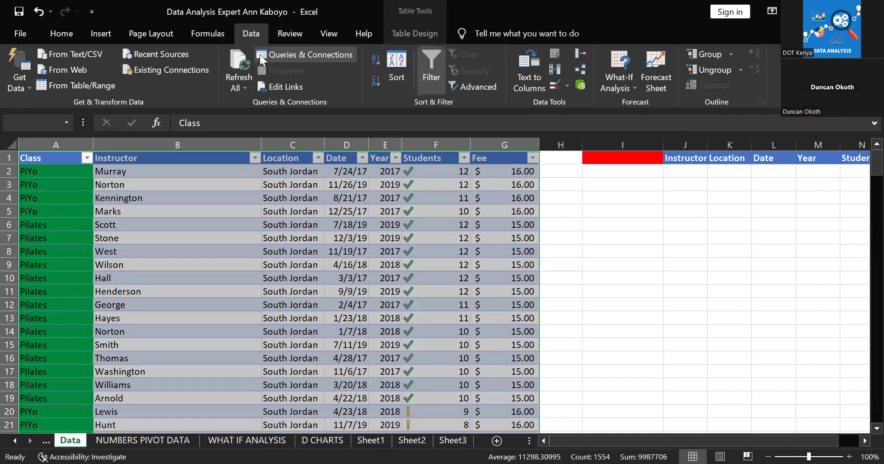
pyautogui.click(62, 33)
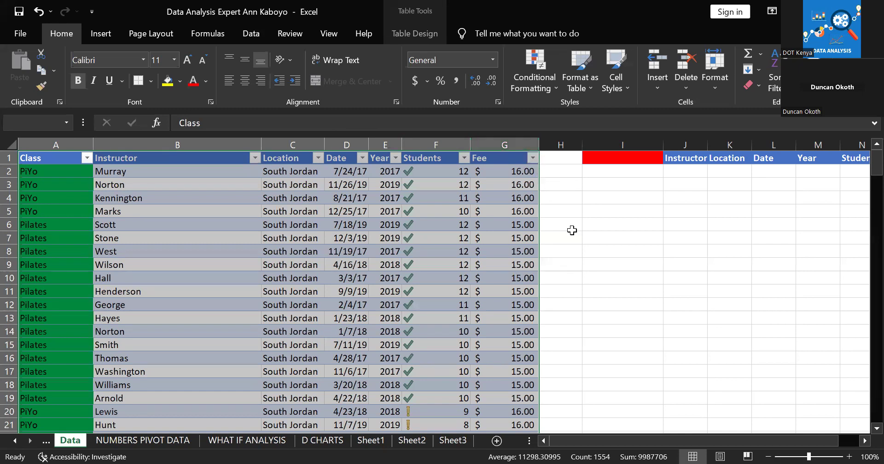
pyautogui.press('Down')
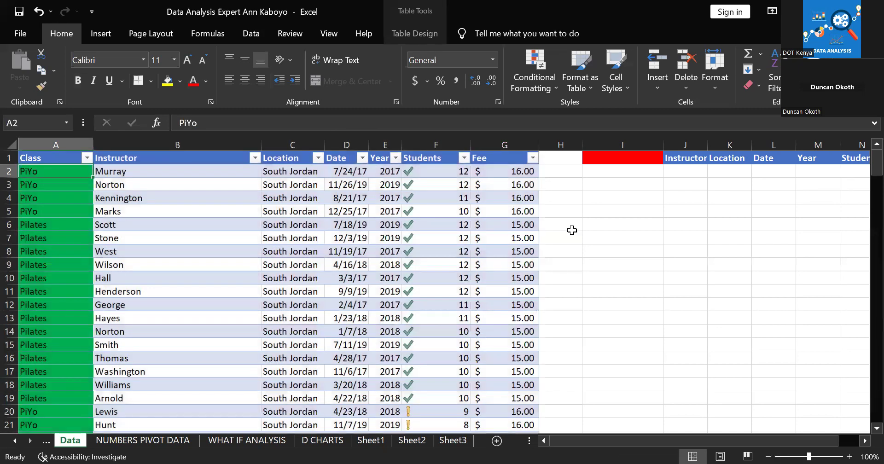
# - Select the Fee column from its header through row 18 and open the Quick Analysis options for it
pyautogui.click(521, 155)
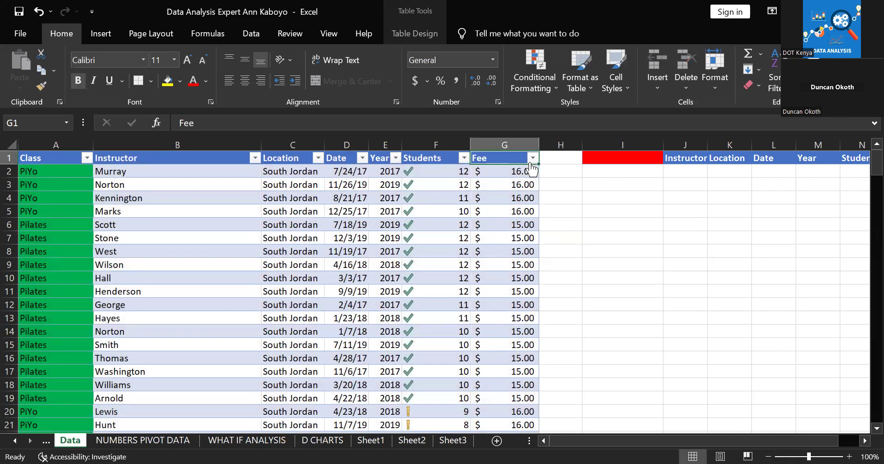
pyautogui.hotkey('shift', 'Down')
pyautogui.hotkey('shift', 'Down')
pyautogui.hotkey('shift', 'Down')
pyautogui.hotkey('shift', 'Down')
pyautogui.hotkey('shift', 'Down')
pyautogui.hotkey('shift', 'Down')
pyautogui.hotkey('shift', 'Down')
pyautogui.hotkey('shift', 'Down')
pyautogui.hotkey('shift', 'Down')
pyautogui.hotkey('shift', 'Down')
pyautogui.hotkey('shift', 'Down')
pyautogui.hotkey('shift', 'Down')
pyautogui.hotkey('shift', 'Down')
pyautogui.hotkey('shift', 'Down')
pyautogui.hotkey('shift', 'Down')
pyautogui.hotkey('shift', 'Down')
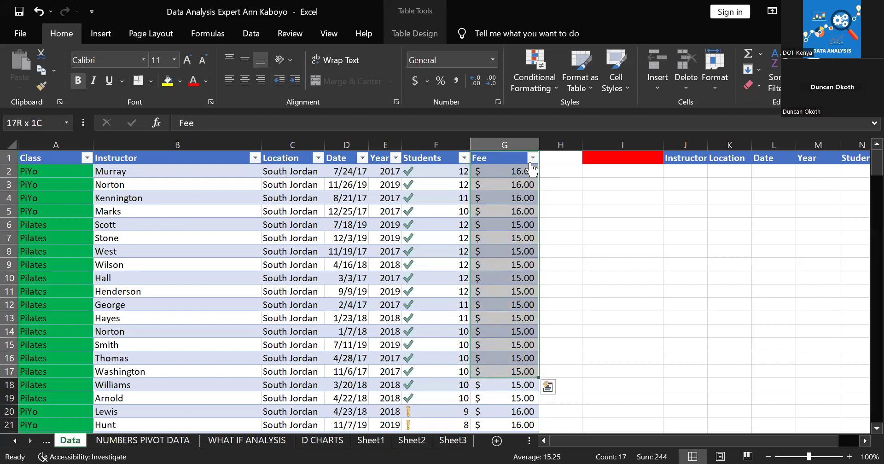
pyautogui.hotkey('shift', 'Down')
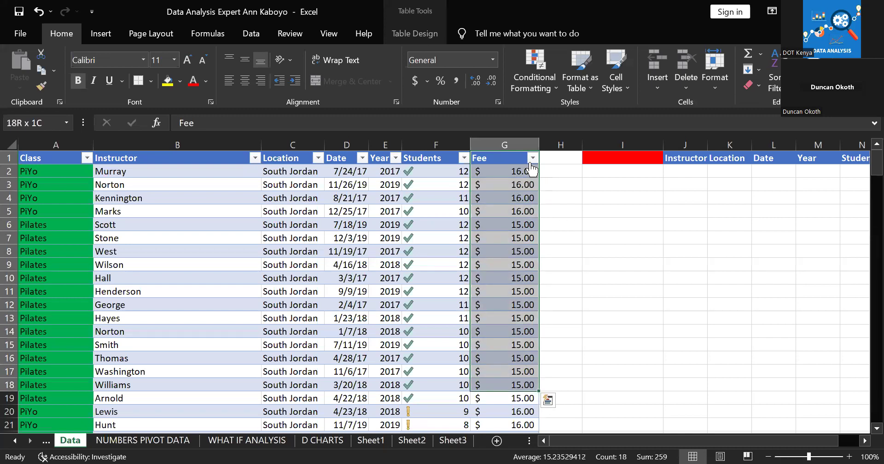
pyautogui.click(546, 401)
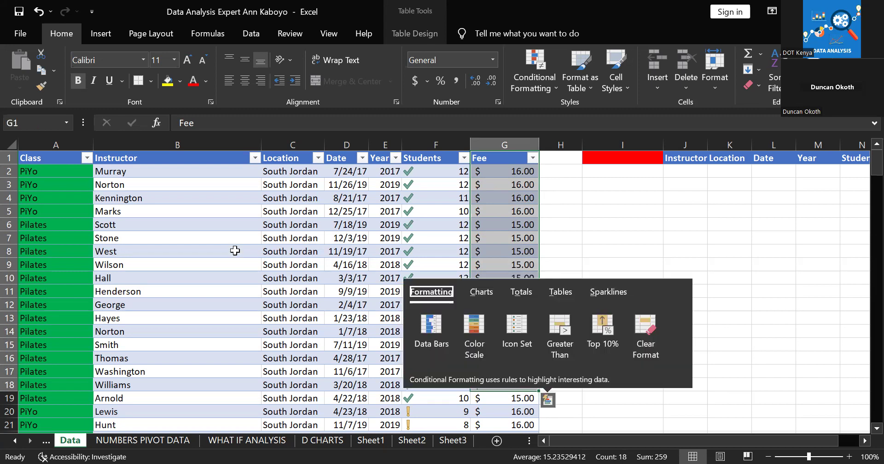
# - Select the whole class table from the Class header in A1 down to the last Fee record in G222
pyautogui.click(38, 159)
pyautogui.hotkey('shift', 'Right')
pyautogui.hotkey('shift', 'Right')
pyautogui.hotkey('shift', 'Right')
pyautogui.hotkey('shift', 'Right')
pyautogui.hotkey('shift', 'Right')
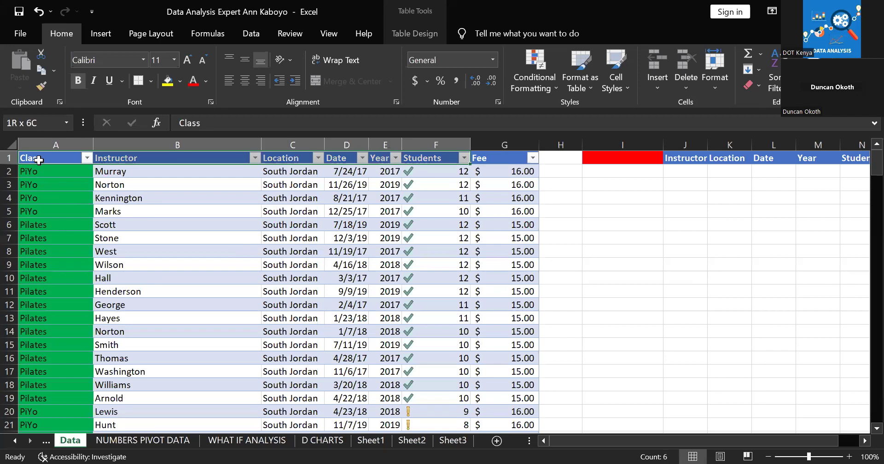
pyautogui.hotkey('shift', 'Right')
pyautogui.hotkey('shift', 'Down')
pyautogui.hotkey('shift', 'Down')
pyautogui.hotkey('shift', 'Down')
pyautogui.hotkey('shift', 'Down')
pyautogui.hotkey('shift', 'Down')
pyautogui.hotkey('shift', 'Down')
pyautogui.hotkey('shift', 'Down')
pyautogui.hotkey('shift', 'Down')
pyautogui.hotkey('shift', 'Down')
pyautogui.hotkey('shift', 'Down')
pyautogui.hotkey('shift', 'Down')
pyautogui.hotkey('shift', 'Down')
pyautogui.hotkey('shift', 'Down')
pyautogui.hotkey('shift', 'Down')
pyautogui.hotkey('shift', 'Down')
pyautogui.hotkey('shift', 'Down')
pyautogui.hotkey('shift', 'Down')
pyautogui.hotkey('shift', 'Down')
pyautogui.hotkey('shift', 'Down')
pyautogui.hotkey('shift', 'Down')
pyautogui.hotkey('shift', 'Down')
pyautogui.hotkey('shift', 'Down')
pyautogui.hotkey('shift', 'Down')
pyautogui.hotkey('shift', 'Down')
pyautogui.hotkey('shift', 'Down')
pyautogui.hotkey('shift', 'Down')
pyautogui.hotkey('shift', 'Down')
pyautogui.hotkey('shift', 'Down')
pyautogui.hotkey('shift', 'Down')
pyautogui.hotkey('shift', 'Down')
pyautogui.hotkey('shift', 'Down')
pyautogui.hotkey('shift', 'Down')
pyautogui.hotkey('shift', 'Down')
pyautogui.hotkey('shift', 'Down')
pyautogui.hotkey('shift', 'Down')
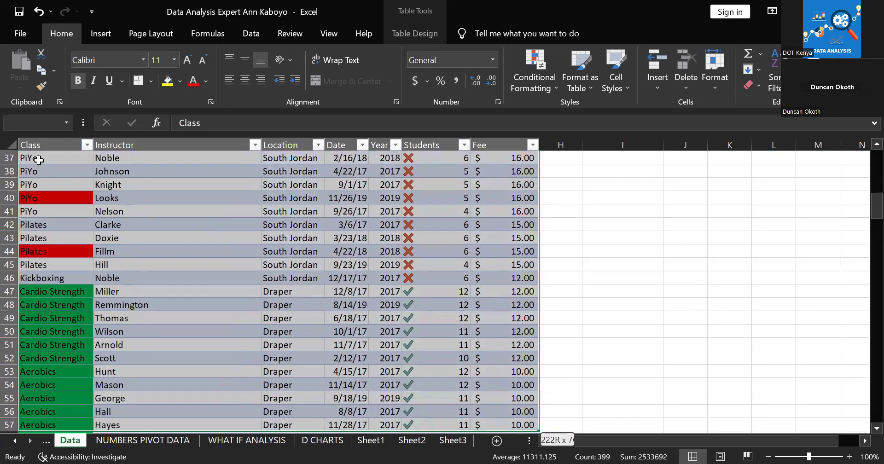
pyautogui.hotkey('shift', 'Down')
pyautogui.hotkey('shift', 'Down')
pyautogui.hotkey('shift', 'Down')
pyautogui.hotkey('shift', 'Down')
pyautogui.hotkey('shift', 'Down')
pyautogui.hotkey('shift', 'Down')
pyautogui.hotkey('shift', 'Down')
pyautogui.hotkey('shift', 'Down')
pyautogui.hotkey('shift', 'Down')
pyautogui.hotkey('shift', 'Down')
pyautogui.hotkey('shift', 'Down')
pyautogui.hotkey('shift', 'Down')
pyautogui.hotkey('shift', 'Down')
pyautogui.hotkey('shift', 'Down')
pyautogui.hotkey('shift', 'Down')
pyautogui.hotkey('shift', 'Down')
pyautogui.hotkey('shift', 'Down')
pyautogui.hotkey('shift', 'Down')
pyautogui.hotkey('shift', 'Down')
pyautogui.hotkey('shift', 'Down')
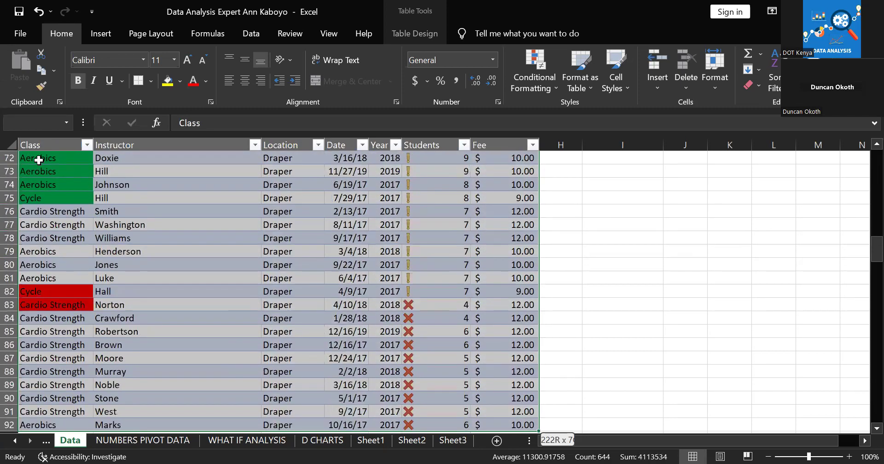
pyautogui.hotkey('shift', 'Down')
pyautogui.hotkey('shift', 'Down')
pyautogui.hotkey('shift', 'Down')
pyautogui.hotkey('shift', 'Down')
pyautogui.hotkey('shift', 'Down')
pyautogui.hotkey('shift', 'Down')
pyautogui.hotkey('shift', 'Down')
pyautogui.hotkey('shift', 'Down')
pyautogui.hotkey('shift', 'Down')
pyautogui.hotkey('shift', 'Down')
pyautogui.hotkey('shift', 'Down')
pyautogui.hotkey('shift', 'Down')
pyautogui.hotkey('shift', 'Down')
pyautogui.hotkey('shift', 'Down')
pyautogui.hotkey('shift', 'Down')
pyautogui.hotkey('shift', 'Down')
pyautogui.hotkey('shift', 'Down')
pyautogui.hotkey('shift', 'Down')
pyautogui.hotkey('shift', 'Down')
pyautogui.hotkey('shift', 'Down')
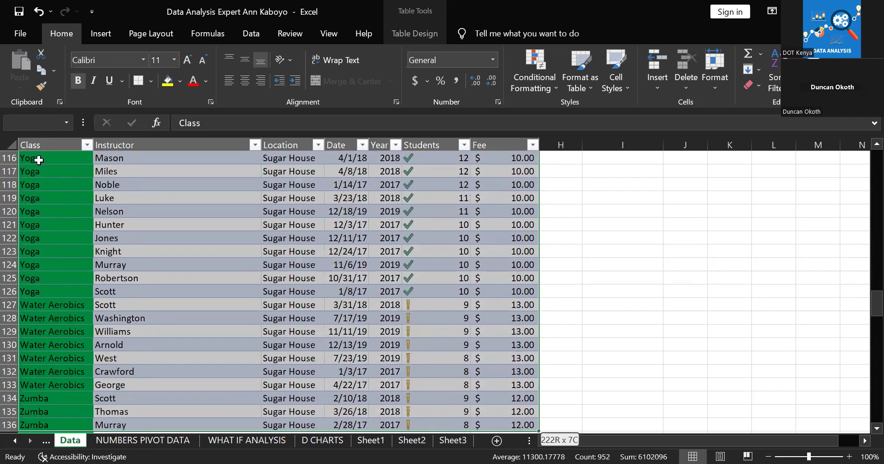
pyautogui.hotkey('shift', 'Down')
pyautogui.hotkey('shift', 'Down')
pyautogui.hotkey('shift', 'Down')
pyautogui.hotkey('shift', 'Down')
pyautogui.hotkey('shift', 'Down')
pyautogui.hotkey('shift', 'Down')
pyautogui.hotkey('shift', 'Down')
pyautogui.hotkey('shift', 'Down')
pyautogui.hotkey('shift', 'Down')
pyautogui.hotkey('shift', 'Down')
pyautogui.hotkey('shift', 'Down')
pyautogui.hotkey('shift', 'Down')
pyautogui.hotkey('shift', 'Down')
pyautogui.hotkey('shift', 'Down')
pyautogui.hotkey('shift', 'Down')
pyautogui.hotkey('shift', 'Down')
pyautogui.hotkey('shift', 'Down')
pyautogui.hotkey('shift', 'Down')
pyautogui.hotkey('shift', 'Down')
pyautogui.hotkey('shift', 'Down')
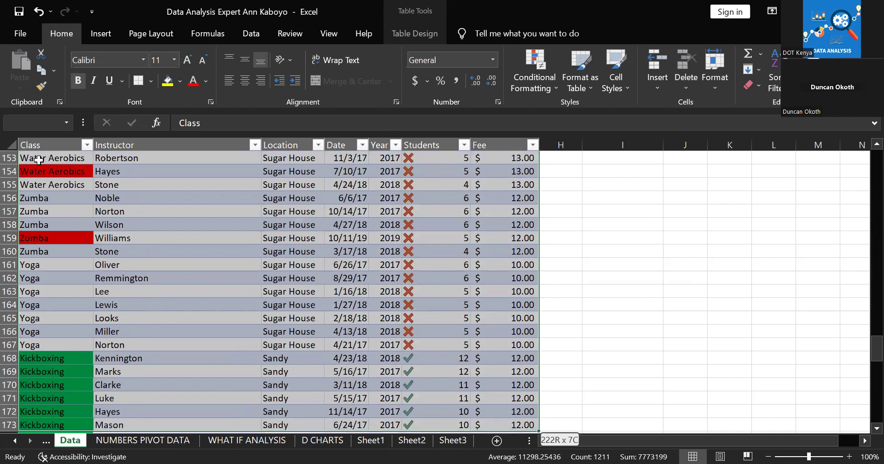
pyautogui.hotkey('shift', 'Down')
pyautogui.hotkey('shift', 'Down')
pyautogui.hotkey('shift', 'Down')
pyautogui.hotkey('shift', 'Down')
pyautogui.hotkey('shift', 'Down')
pyautogui.hotkey('shift', 'Down')
pyautogui.hotkey('shift', 'Down')
pyautogui.hotkey('shift', 'Down')
pyautogui.hotkey('shift', 'Down')
pyautogui.hotkey('shift', 'Down')
pyautogui.hotkey('shift', 'Down')
pyautogui.hotkey('shift', 'Down')
pyautogui.hotkey('shift', 'Down')
pyautogui.hotkey('shift', 'Down')
pyautogui.hotkey('shift', 'Down')
pyautogui.hotkey('shift', 'Down')
pyautogui.hotkey('shift', 'Down')
pyautogui.hotkey('shift', 'Down')
pyautogui.hotkey('shift', 'Down')
pyautogui.hotkey('shift', 'Down')
pyautogui.hotkey('shift', 'Down')
pyautogui.hotkey('shift', 'Down')
pyautogui.hotkey('shift', 'Down')
pyautogui.hotkey('shift', 'Down')
pyautogui.hotkey('shift', 'Down')
pyautogui.hotkey('shift', 'Down')
pyautogui.hotkey('shift', 'Down')
pyautogui.hotkey('shift', 'Down')
pyautogui.hotkey('shift', 'Down')
pyautogui.hotkey('shift', 'Down')
pyautogui.hotkey('shift', 'Down')
pyautogui.hotkey('shift', 'Down')
pyautogui.hotkey('shift', 'Down')
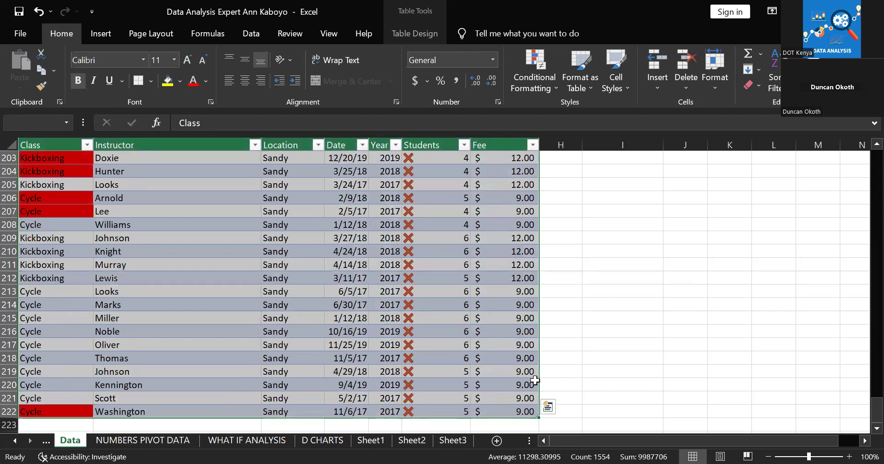
# - Insert the suggested Sum of Fee by Location PivotTable on a new sheet using Quick Analysis on the selected table
pyautogui.click(547, 408)
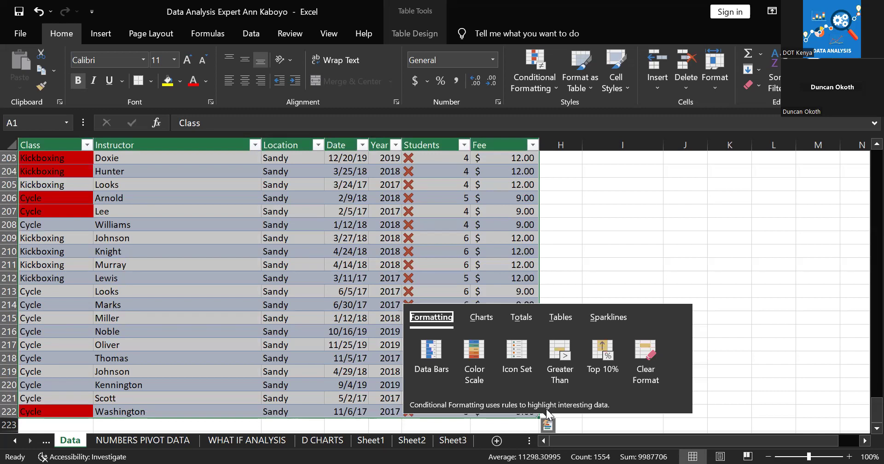
pyautogui.click(552, 316)
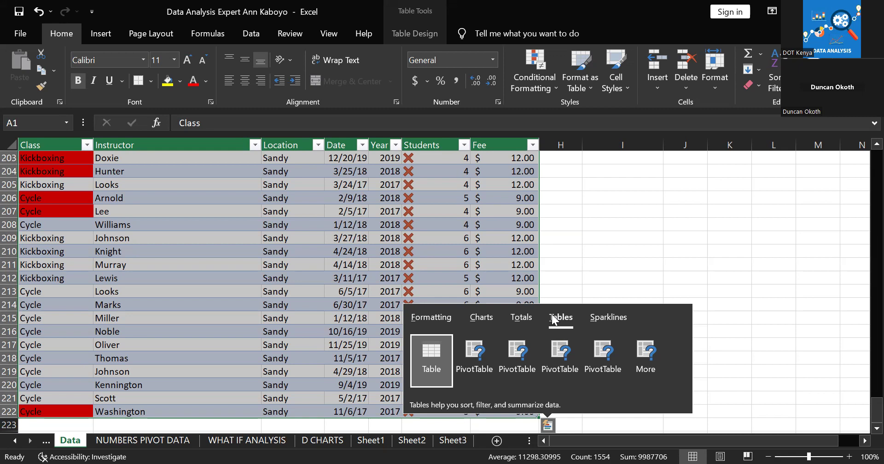
pyautogui.click(473, 358)
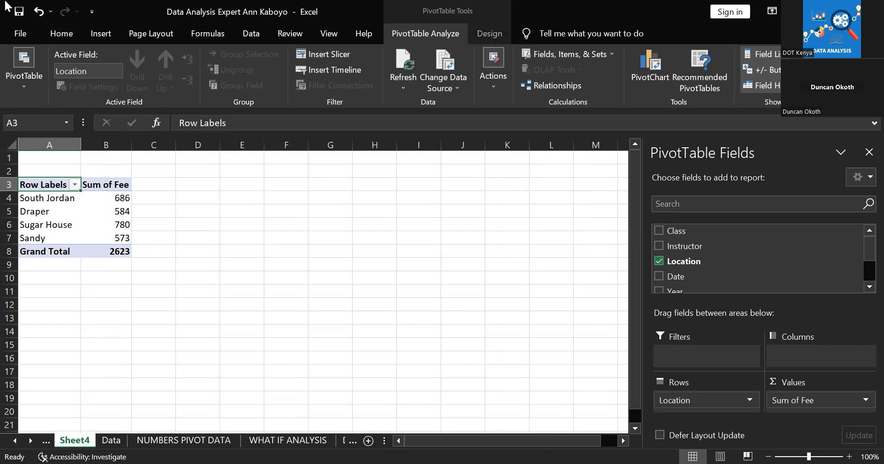
# - Undo the PivotTable insertion and redo it
pyautogui.click(38, 16)
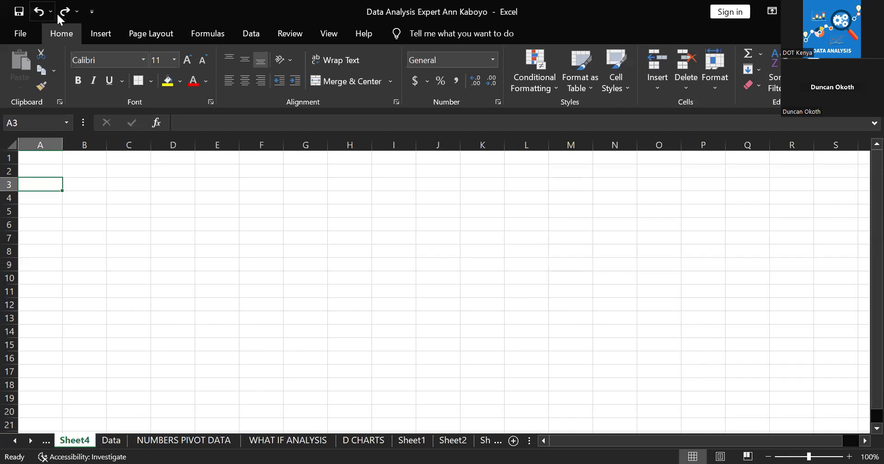
pyautogui.click(64, 12)
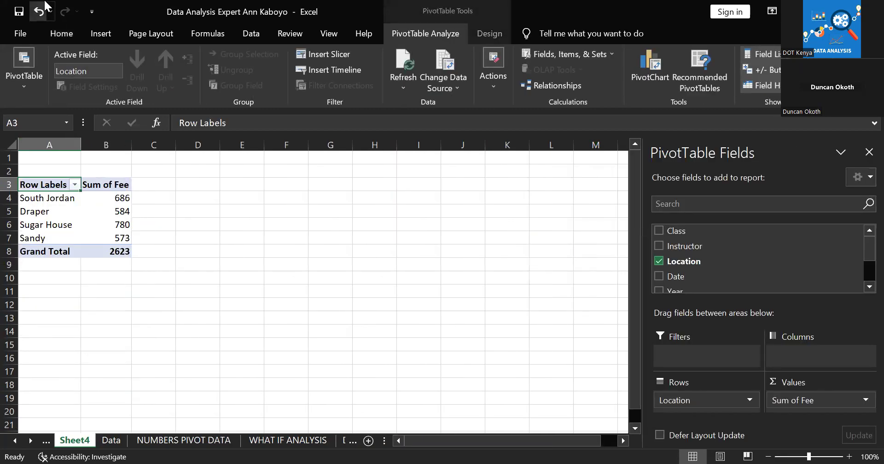
pyautogui.click(243, 37)
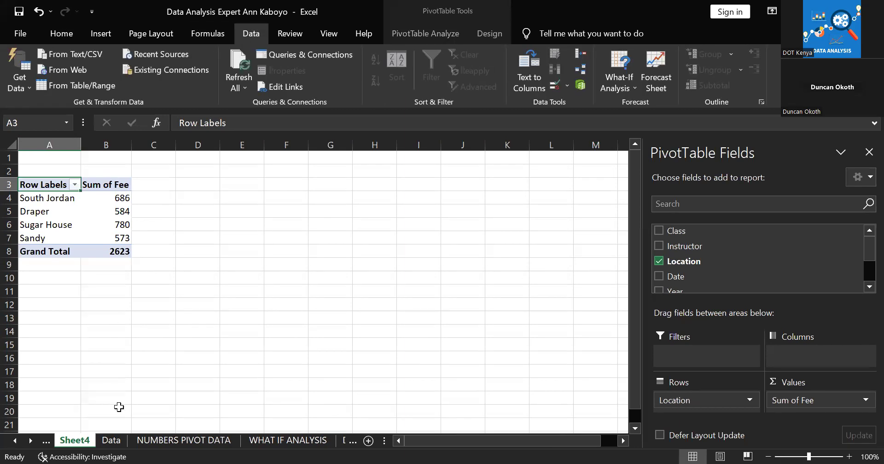
# - Browse the recommended PivotTables for the class table on the Data sheet and close the list without inserting one
pyautogui.click(111, 440)
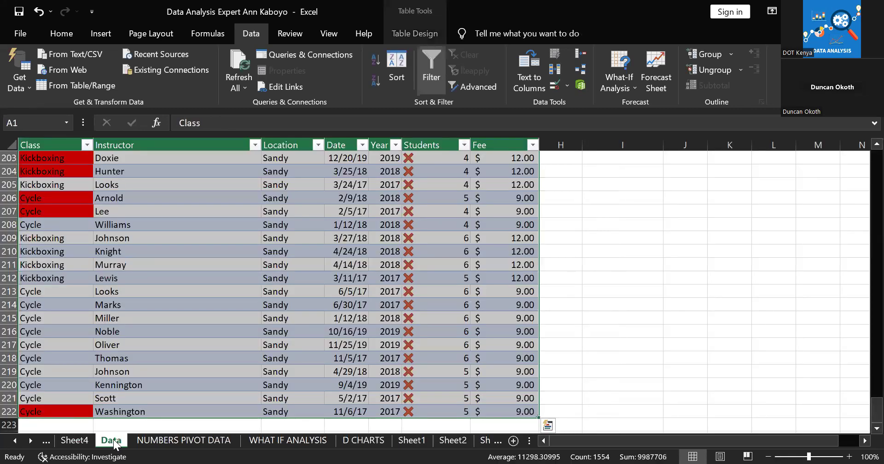
pyautogui.click(545, 429)
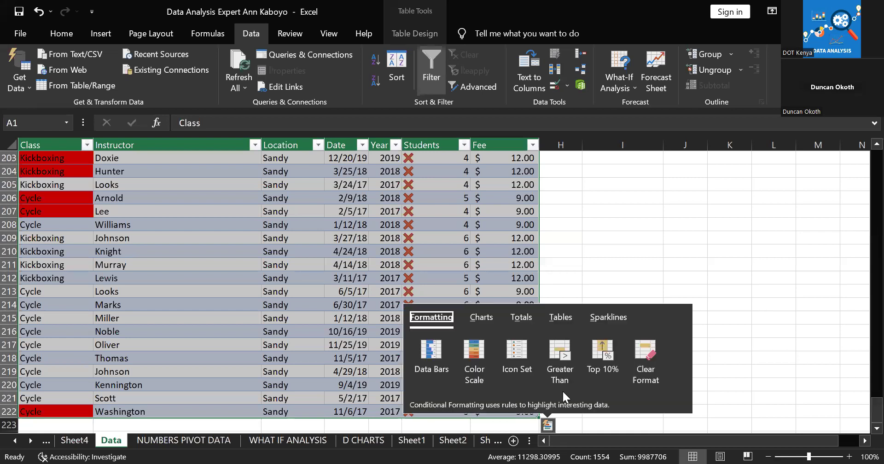
pyautogui.click(570, 315)
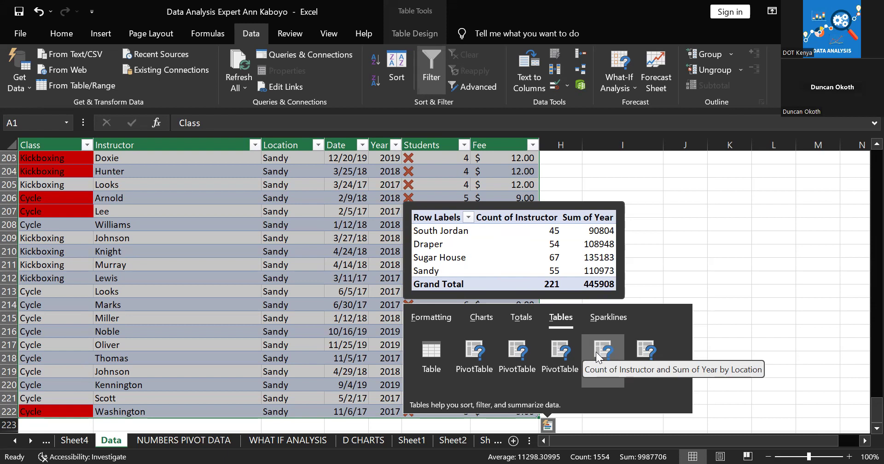
pyautogui.click(645, 342)
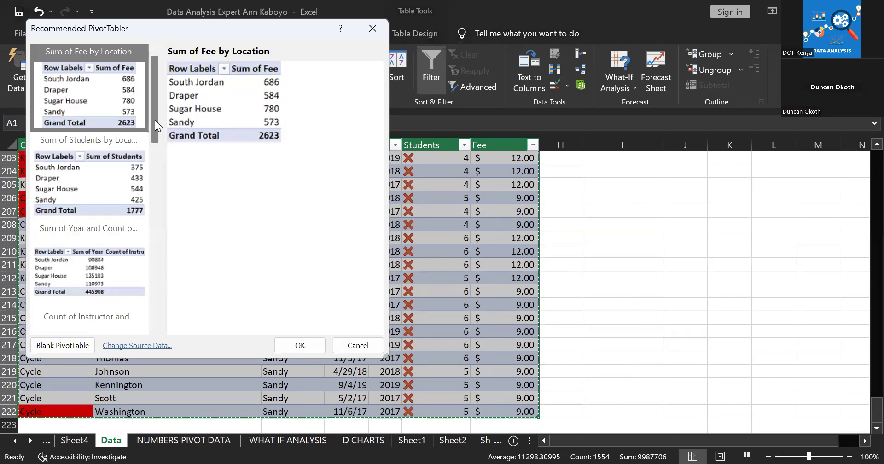
pyautogui.scroll(-6, 155, 121)
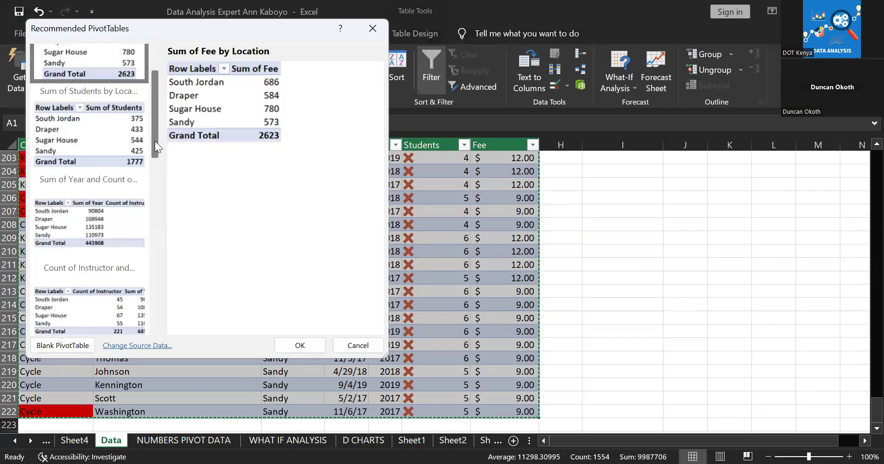
pyautogui.scroll(-9, 158, 196)
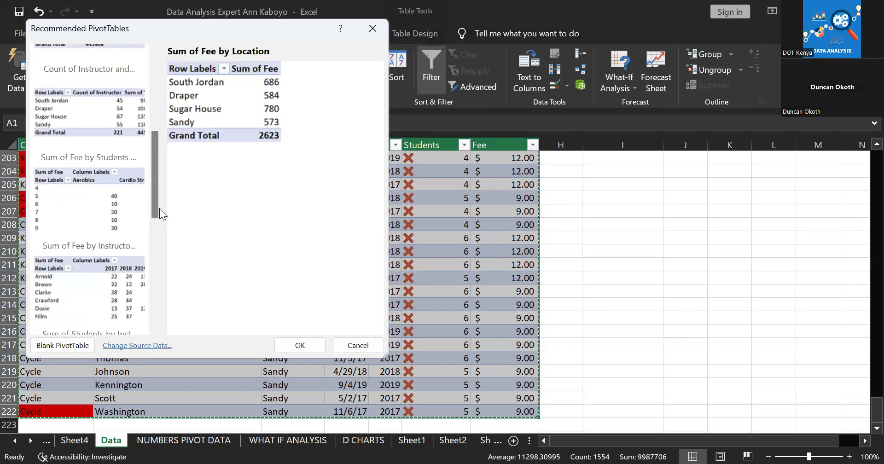
pyautogui.scroll(-10, 159, 259)
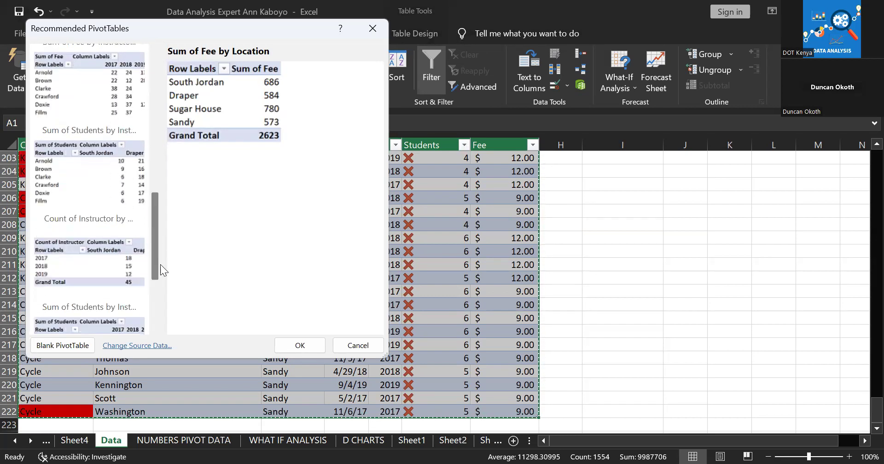
pyautogui.scroll(-1, 161, 301)
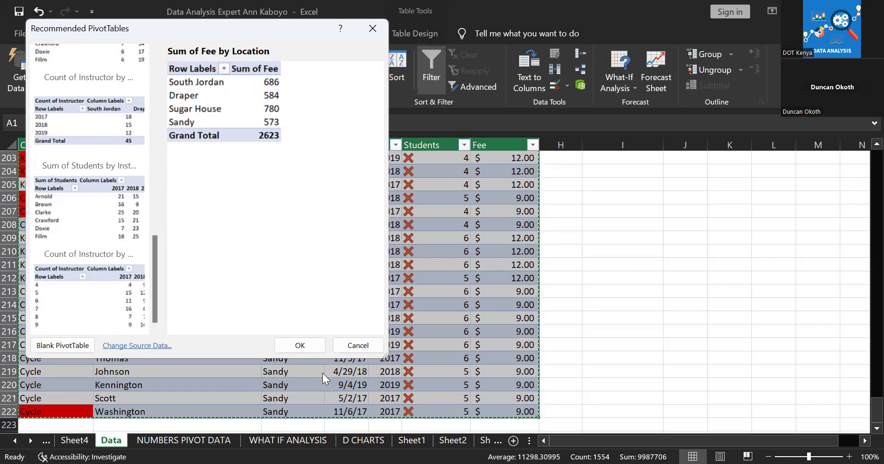
pyautogui.click(343, 349)
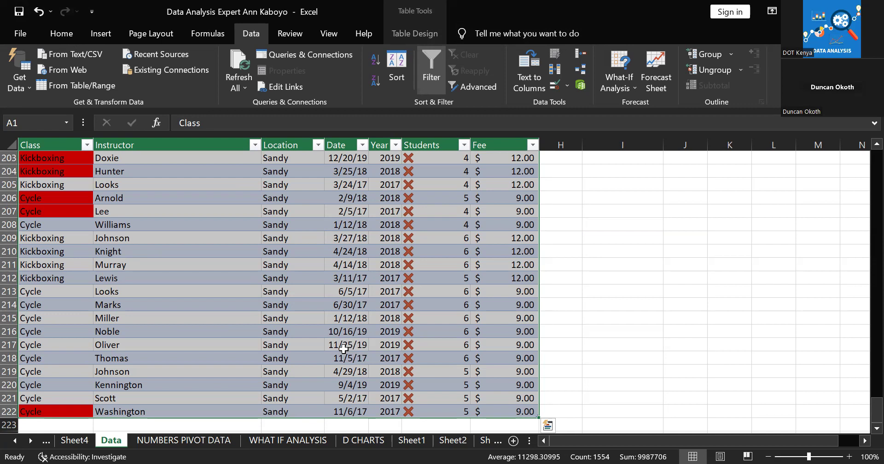
# - Check the fee-by-location PivotTable on Sheet4 and return to the Data sheet
pyautogui.click(75, 441)
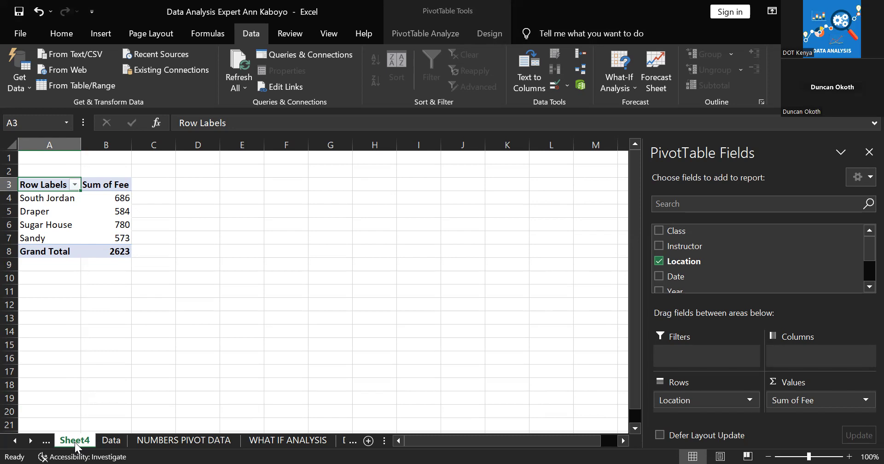
pyautogui.click(109, 441)
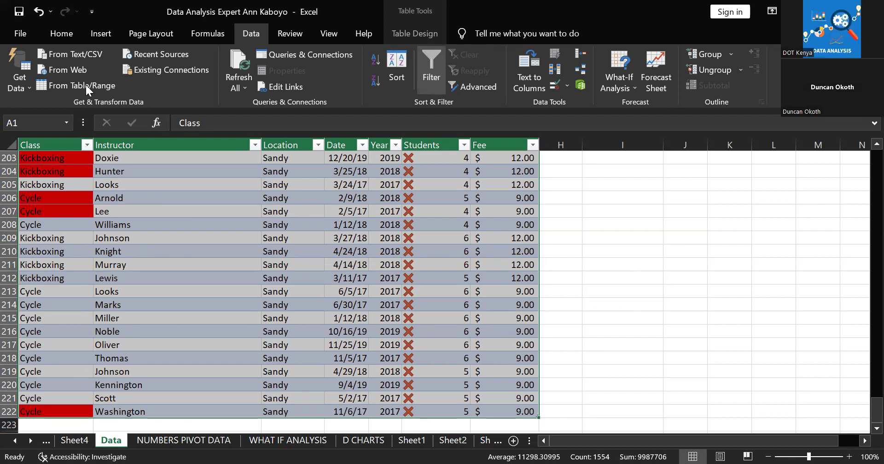
# - Start summarizing the class table Table3 with a PivotTable and choose the existing worksheet as its destination
pyautogui.click(104, 33)
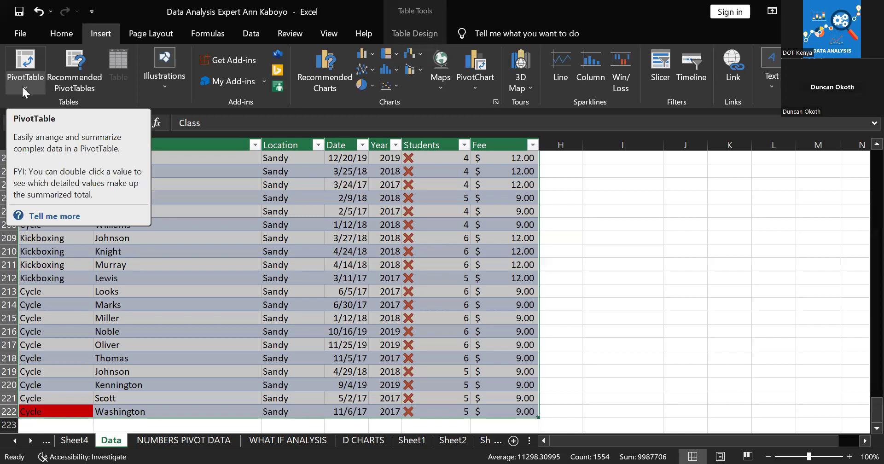
pyautogui.click(405, 27)
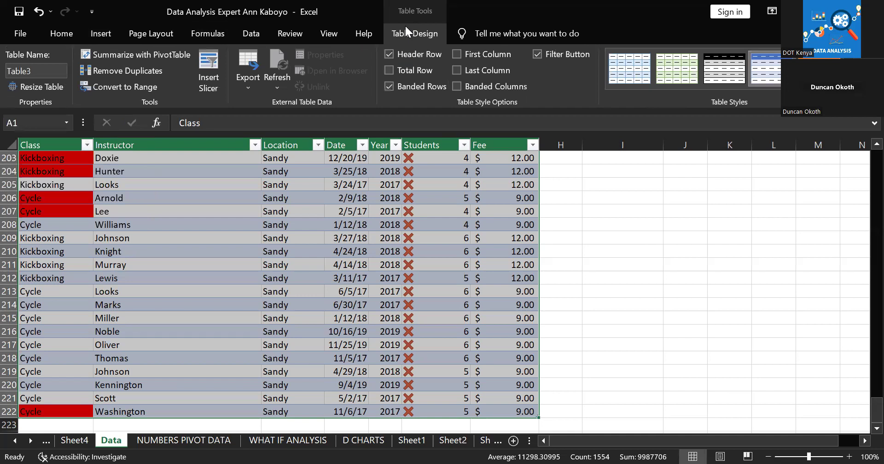
pyautogui.click(157, 55)
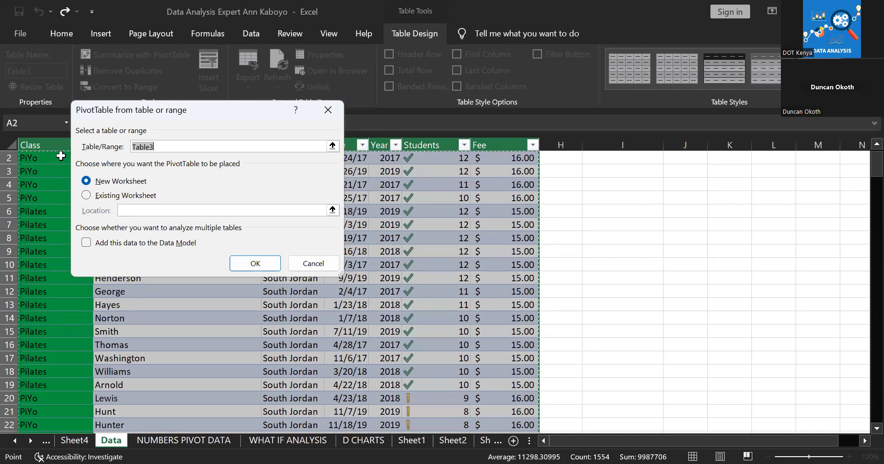
pyautogui.click(87, 195)
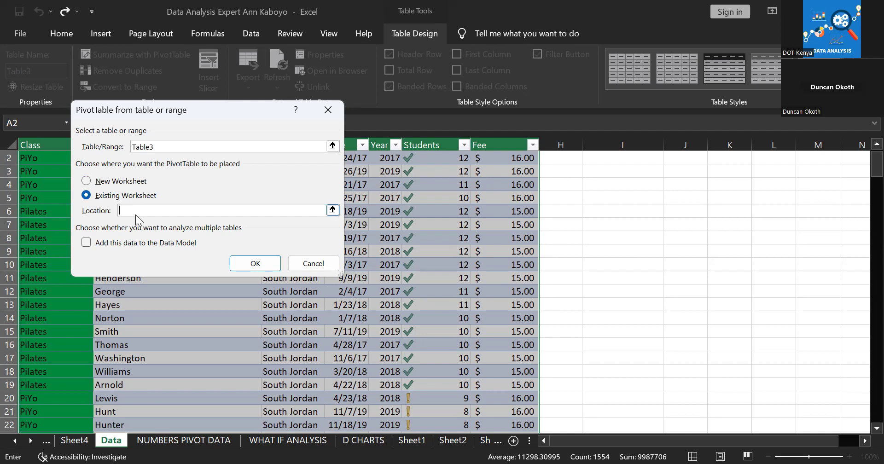
# - Place the Table3 PivotTable at cell I2 of the Data sheet and undo the insertion
pyautogui.write('I1')
pyautogui.click(624, 159)
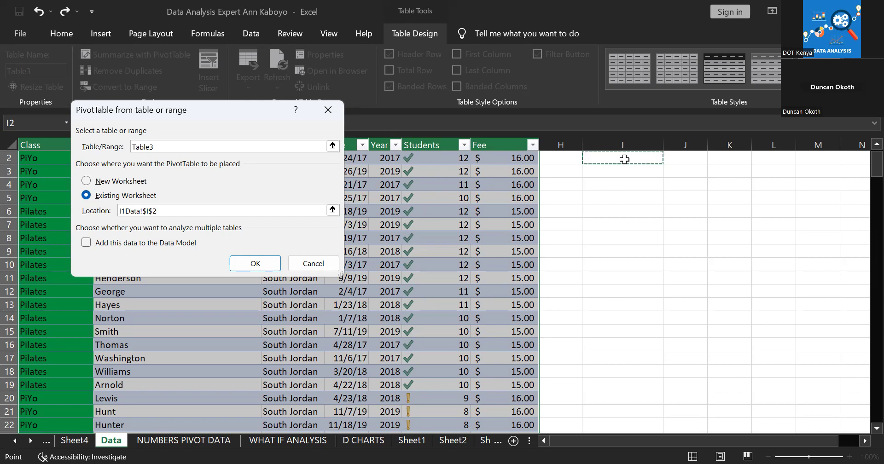
pyautogui.click(263, 265)
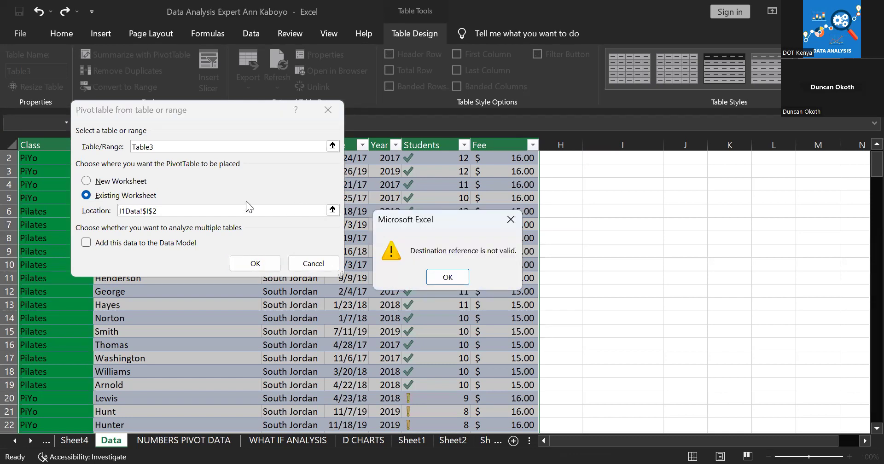
pyautogui.click(445, 276)
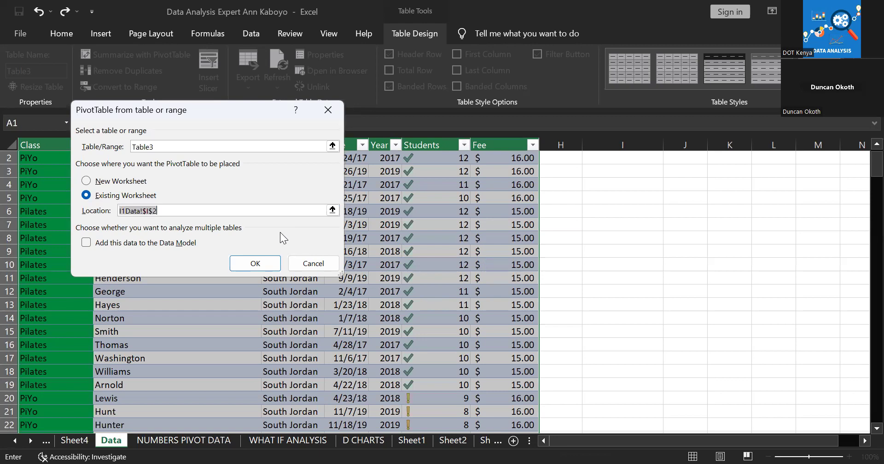
pyautogui.press('BackSpace')
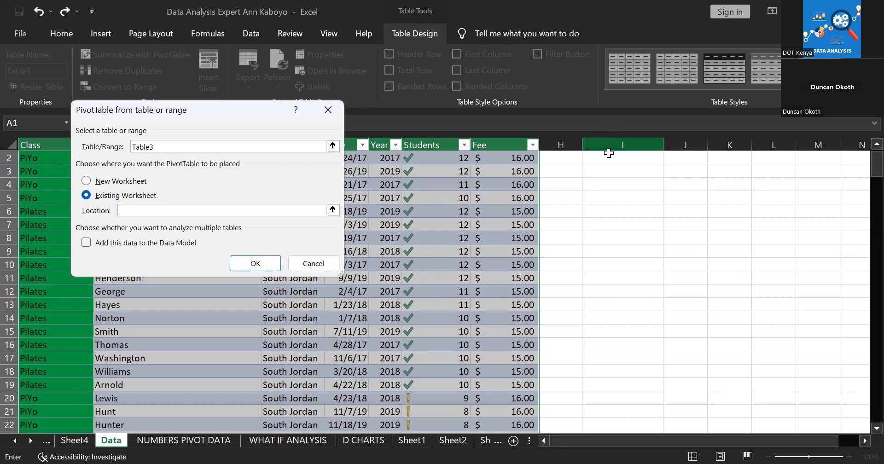
pyautogui.click(611, 158)
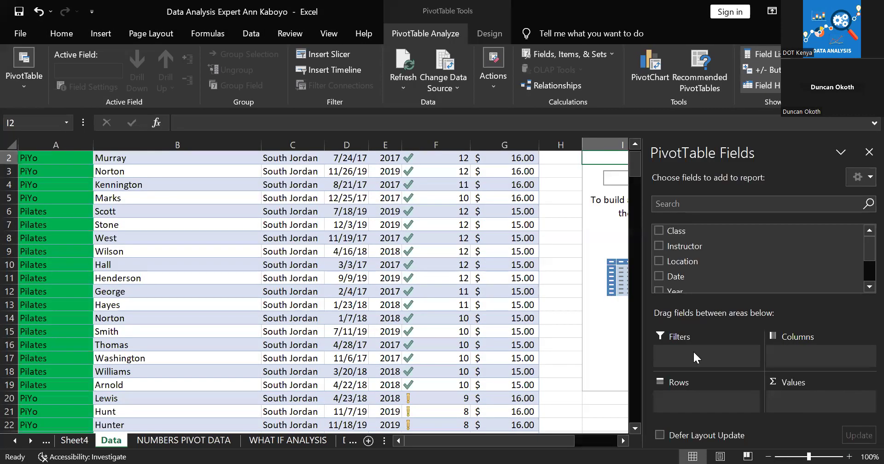
pyautogui.click(623, 441)
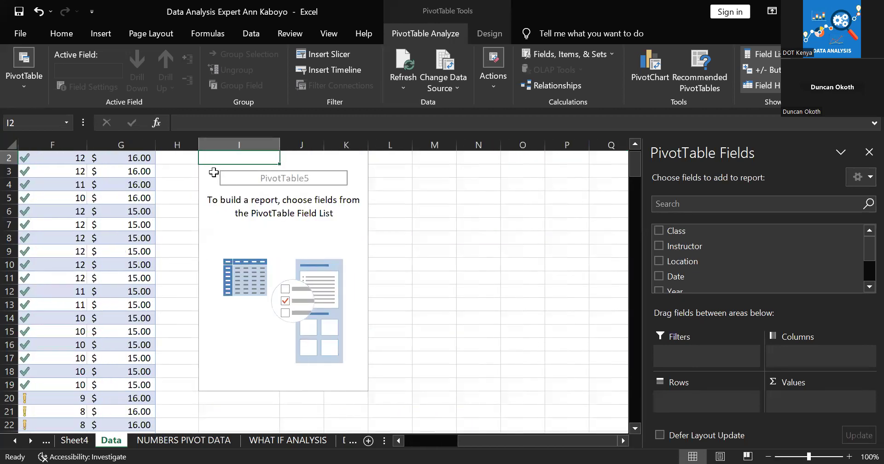
pyautogui.click(37, 11)
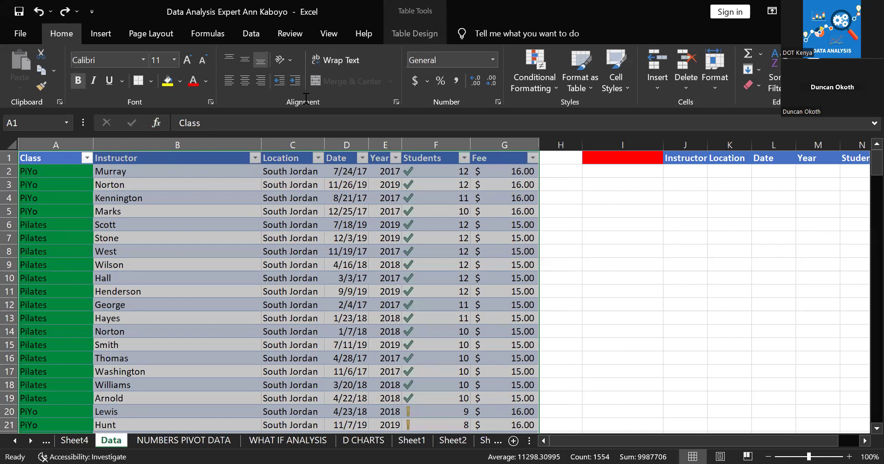
pyautogui.click(432, 38)
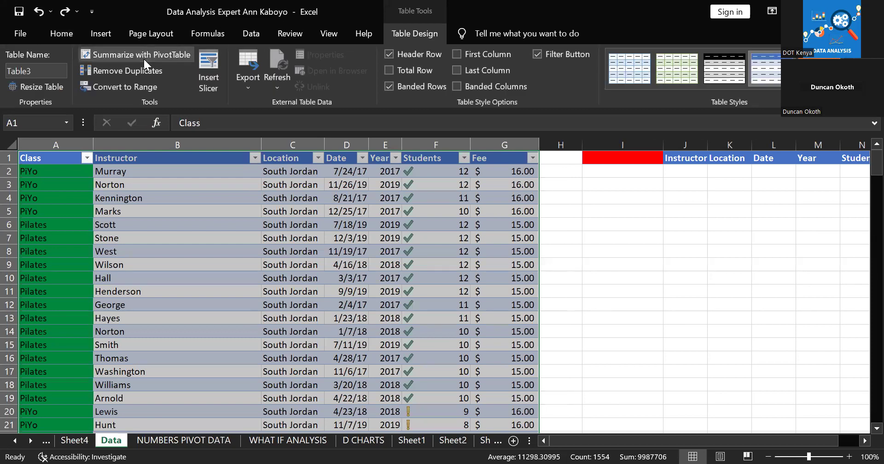
pyautogui.click(143, 59)
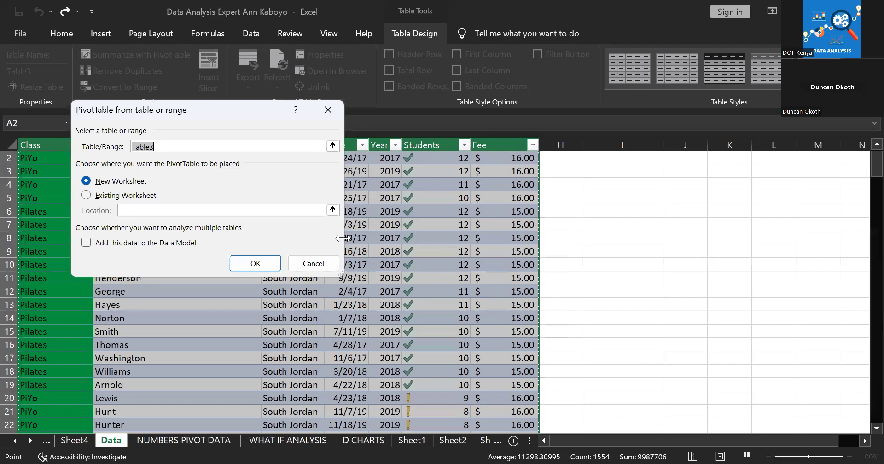
pyautogui.click(301, 264)
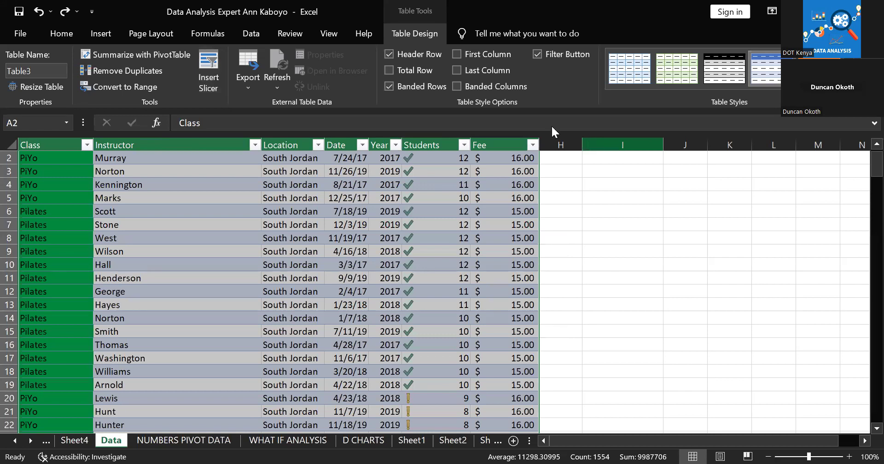
# - Rename the class table as GYM_DATA and summarize it with a PivotTable on a new worksheet
pyautogui.click(39, 72)
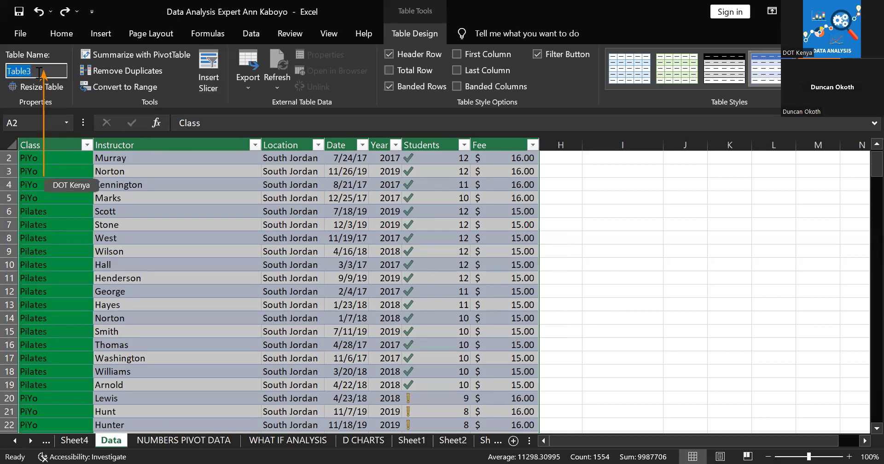
pyautogui.press('BackSpace')
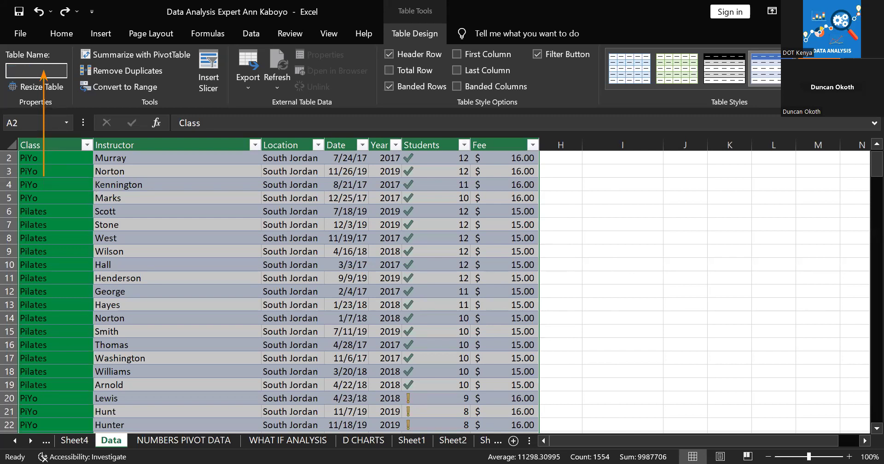
pyautogui.write('GYM_DATA')
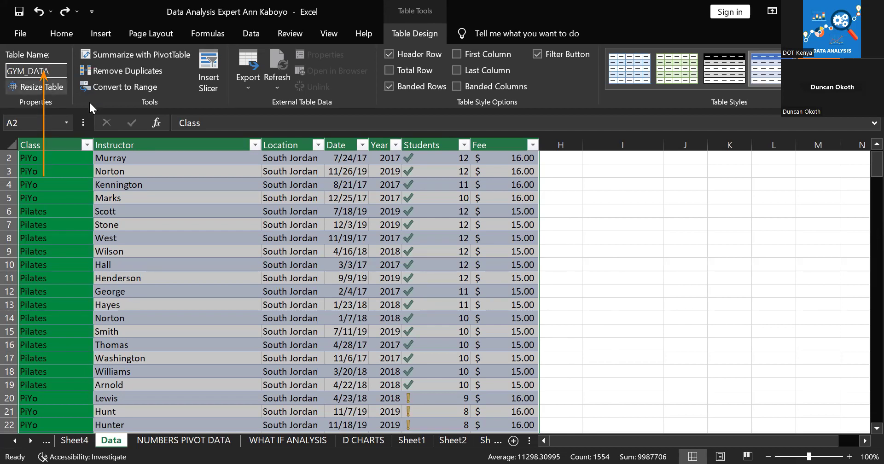
pyautogui.press('Return')
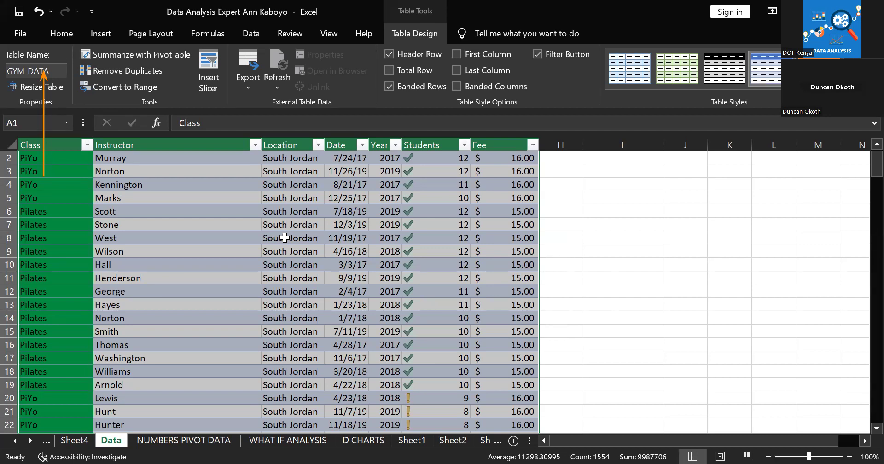
pyautogui.click(173, 55)
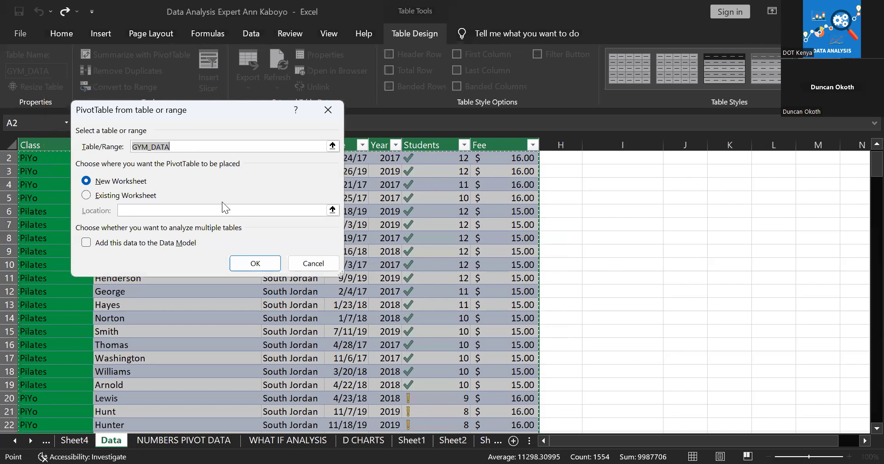
pyautogui.click(242, 265)
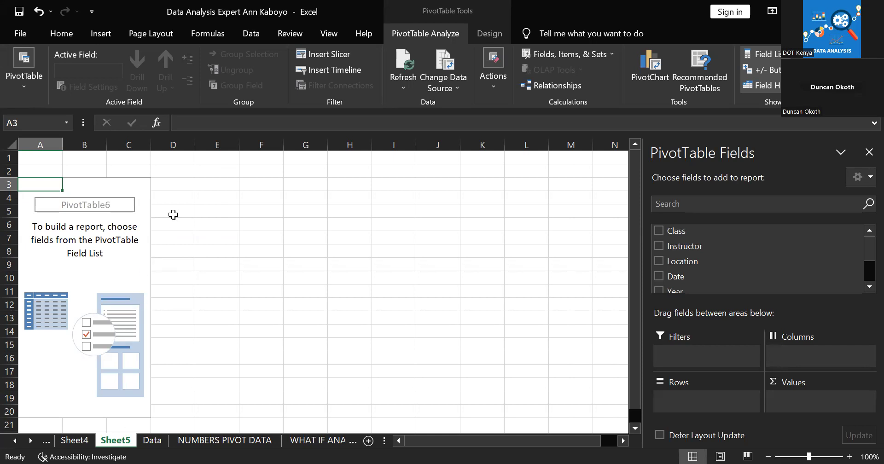
# - Rename the new PivotTable's worksheet as GYM_DATA PIVOT TABLE
pyautogui.rightClick(119, 442)
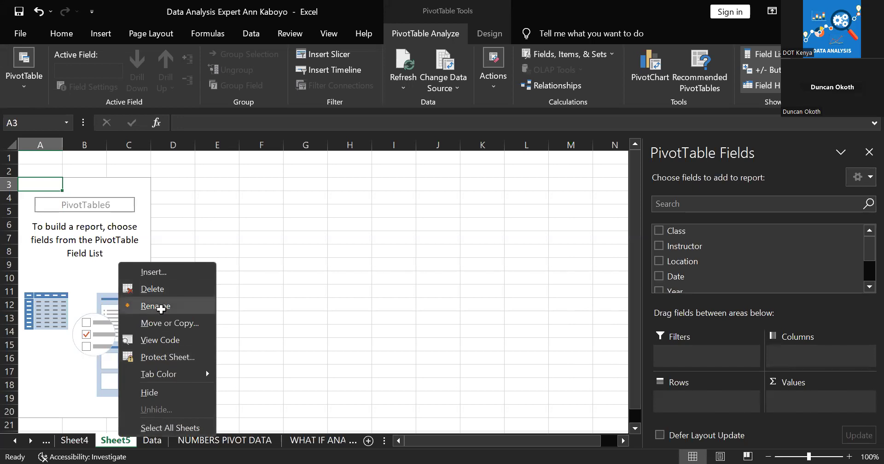
pyautogui.click(155, 306)
pyautogui.press('BackSpace')
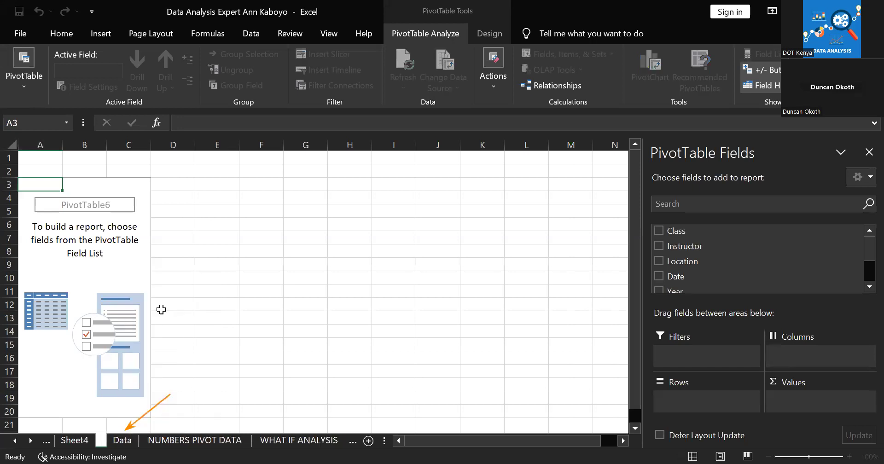
pyautogui.write('GYM')
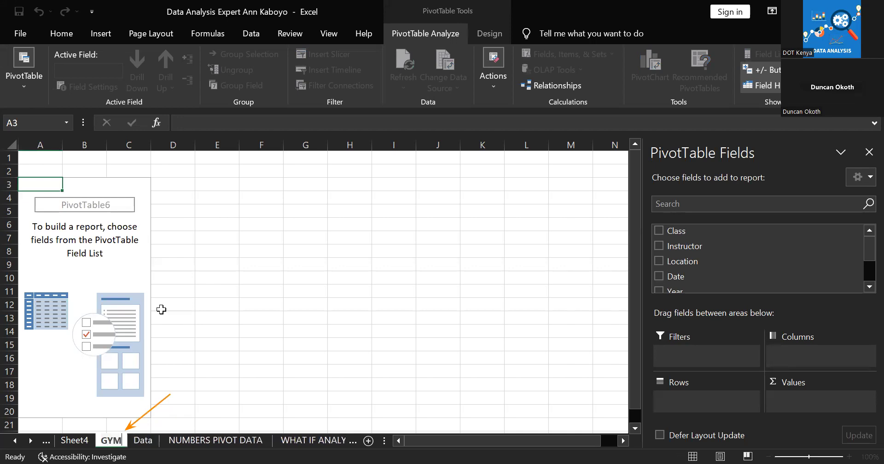
pyautogui.write(' PI')
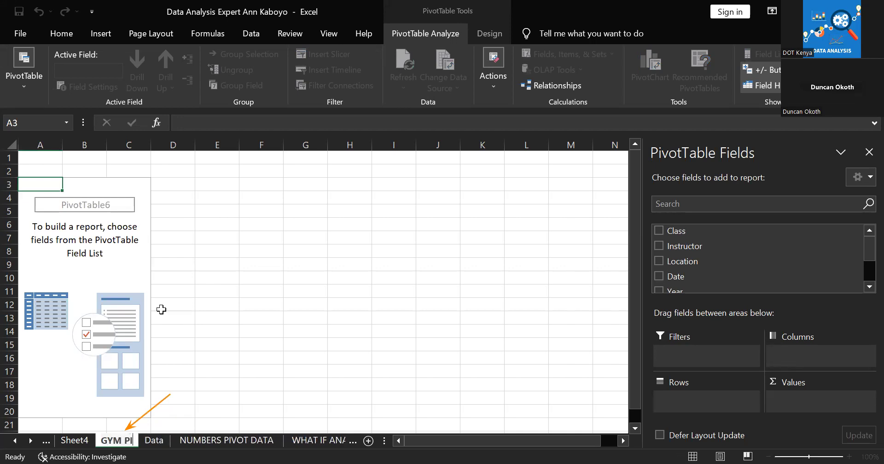
pyautogui.write('VOT')
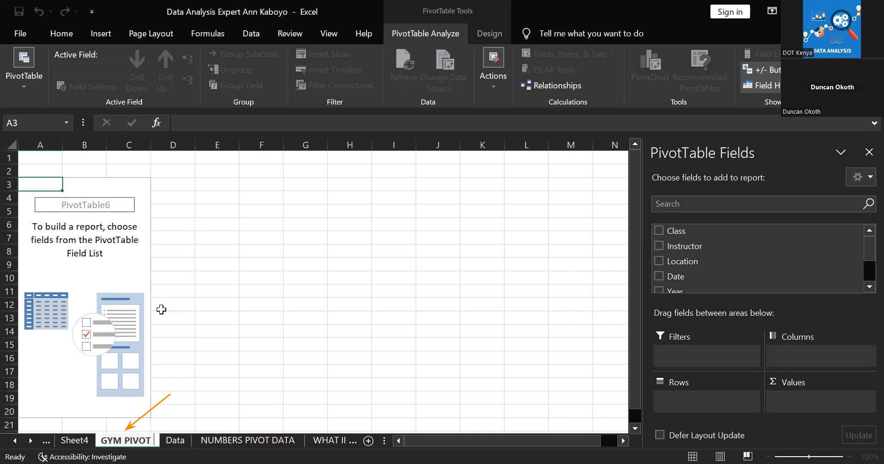
pyautogui.write(' T')
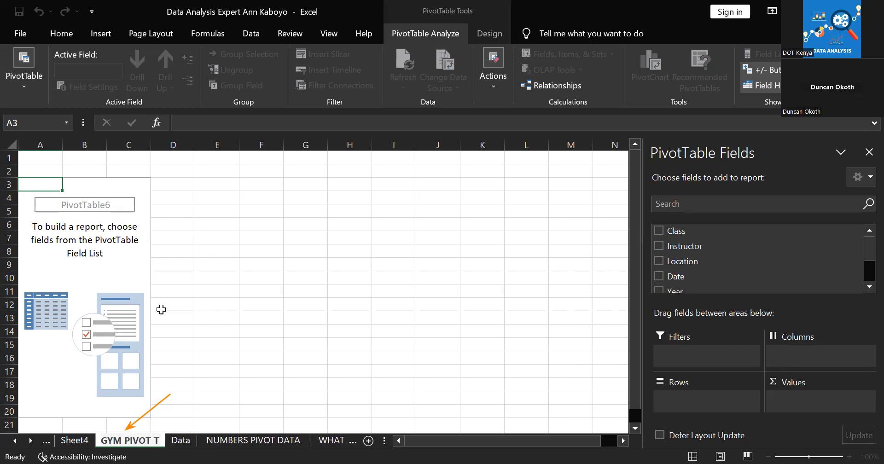
pyautogui.press('BackSpace')
pyautogui.press('BackSpace')
pyautogui.press('BackSpace')
pyautogui.press('BackSpace')
pyautogui.press('BackSpace')
pyautogui.press('BackSpace')
pyautogui.press('BackSpace')
pyautogui.press('BackSpace')
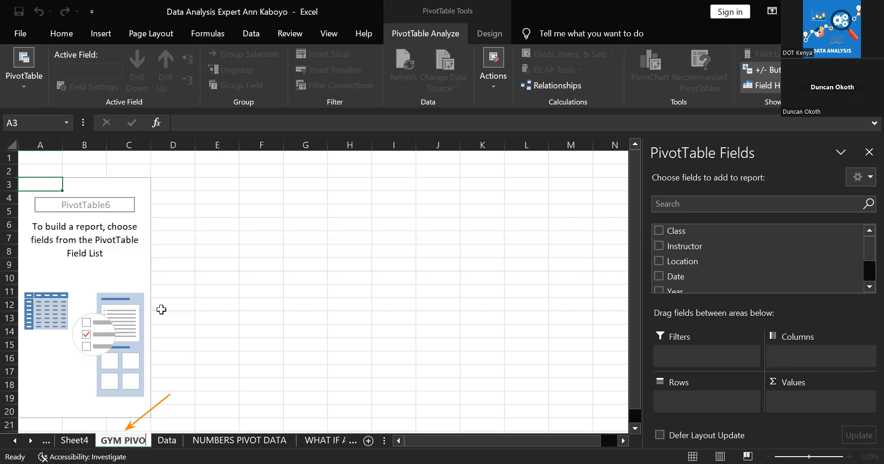
pyautogui.press('BackSpace')
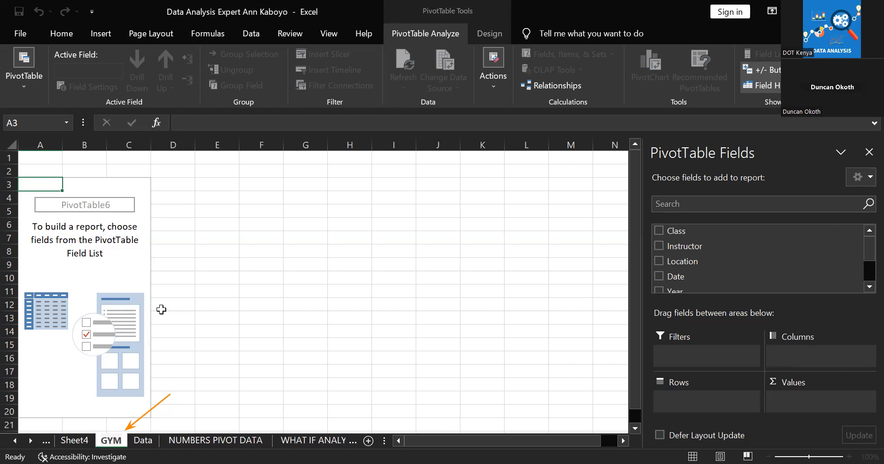
pyautogui.write('_DAT')
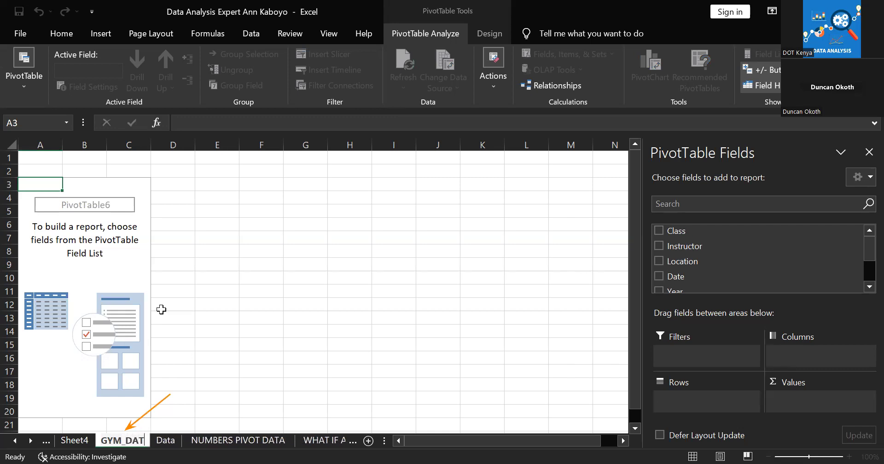
pyautogui.write('A PI')
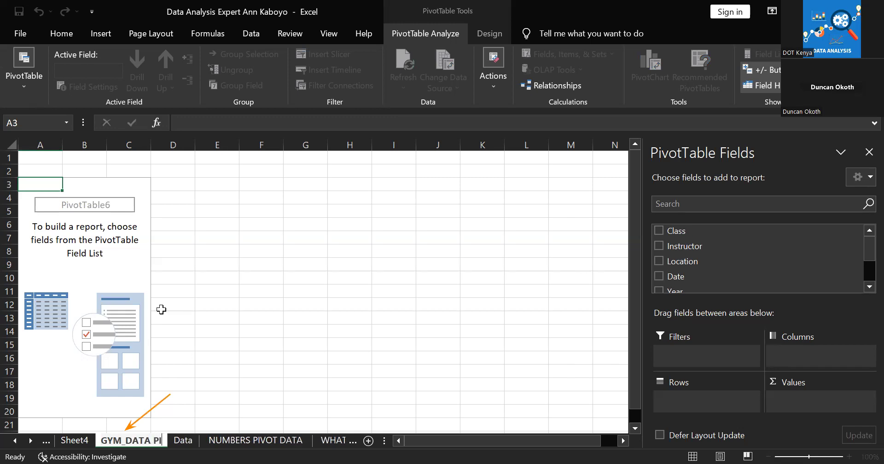
pyautogui.write('VOT')
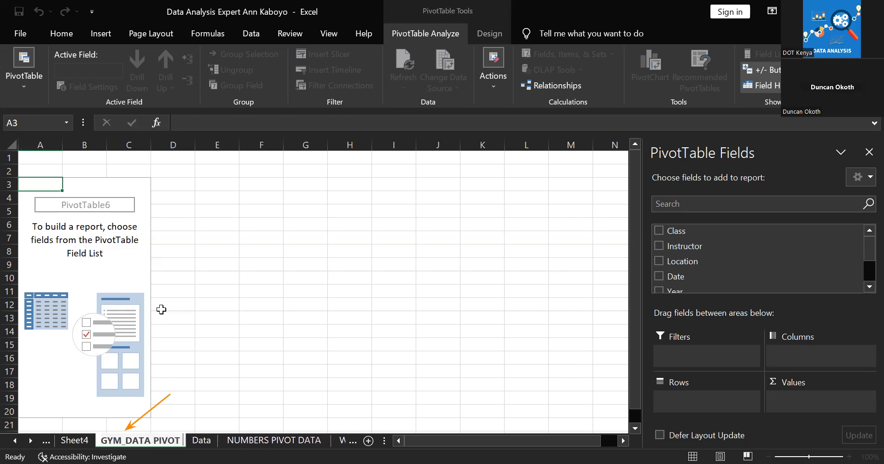
pyautogui.write(' TABLE')
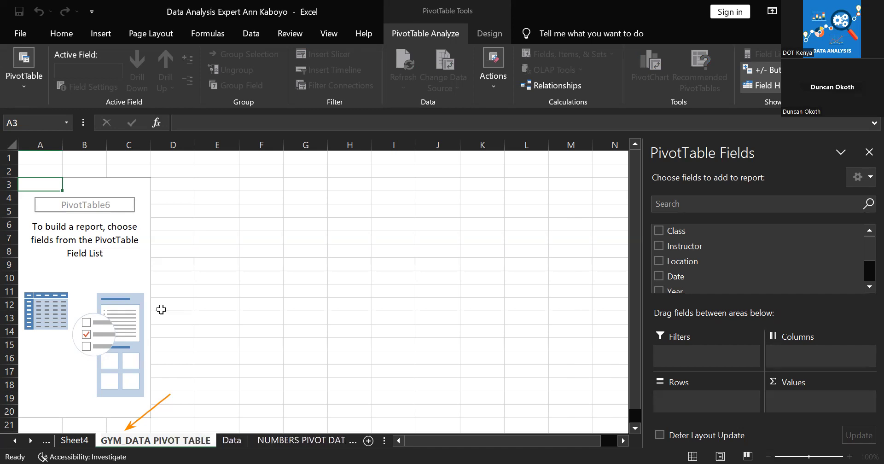
pyautogui.press('Return')
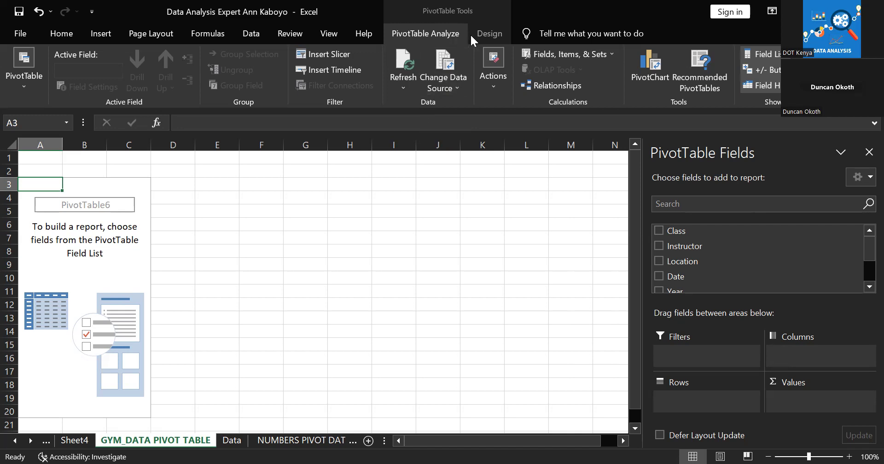
# - Add the Class and Instructor fields to the PivotTable's rows and look through the grouped list
pyautogui.click(659, 231)
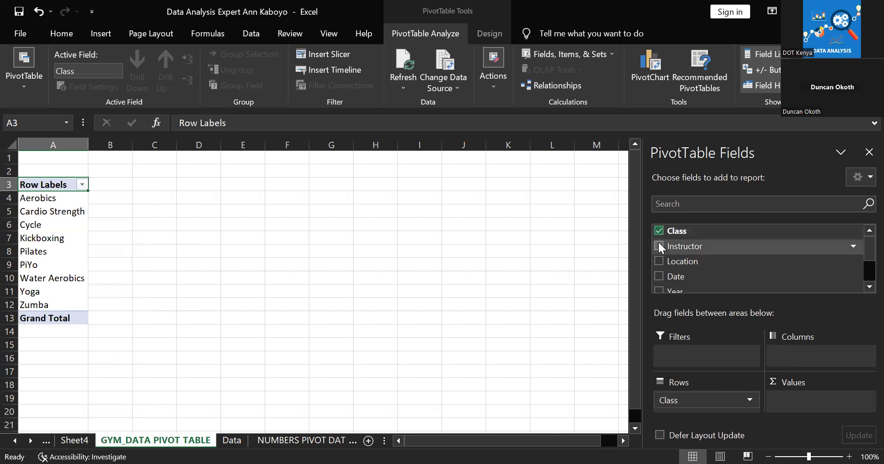
pyautogui.click(659, 246)
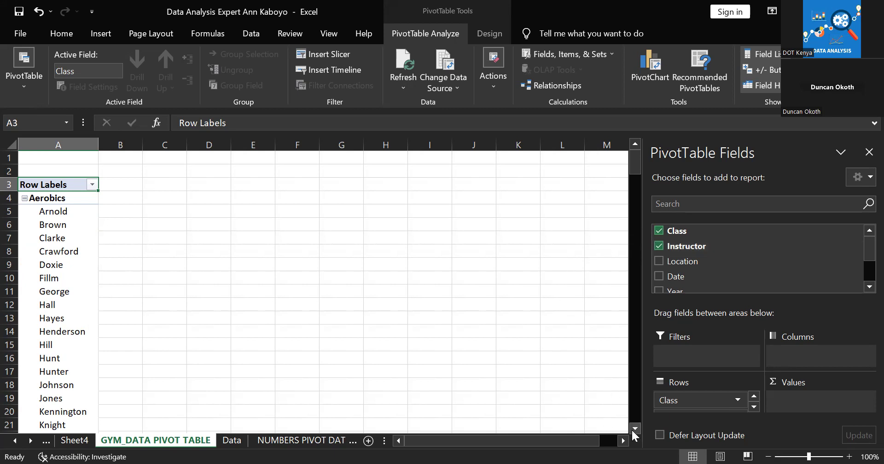
pyautogui.scroll(-2, 632, 429)
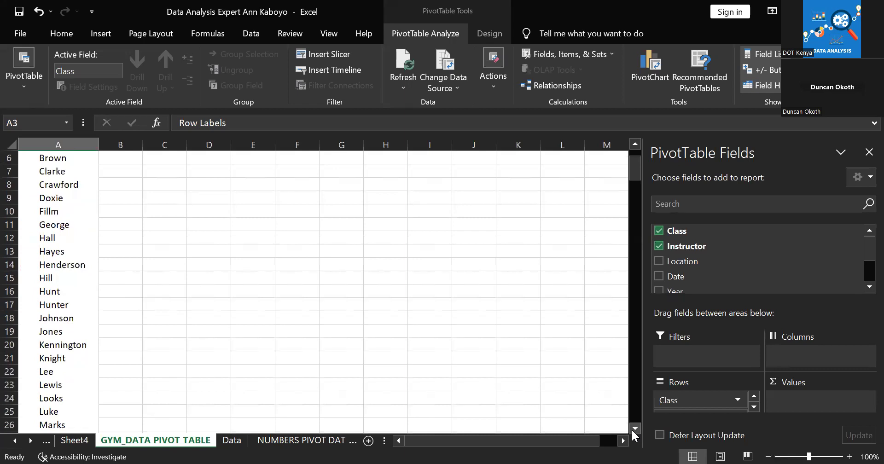
pyautogui.scroll(-2, 632, 429)
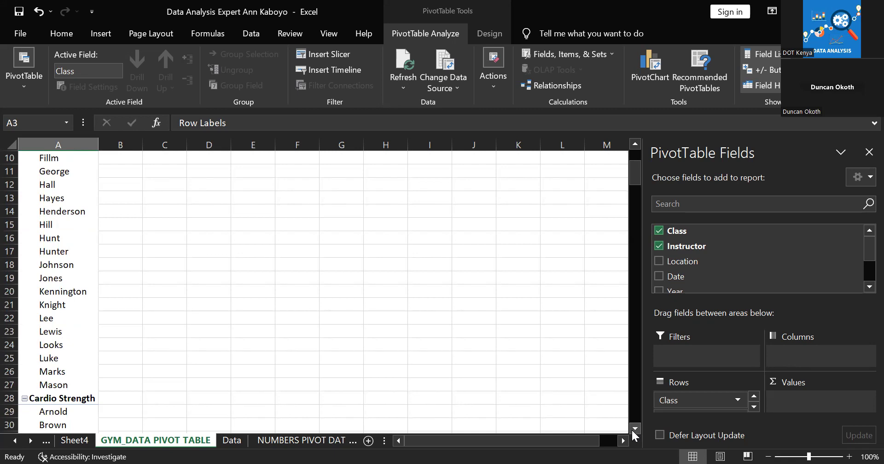
pyautogui.click(631, 429)
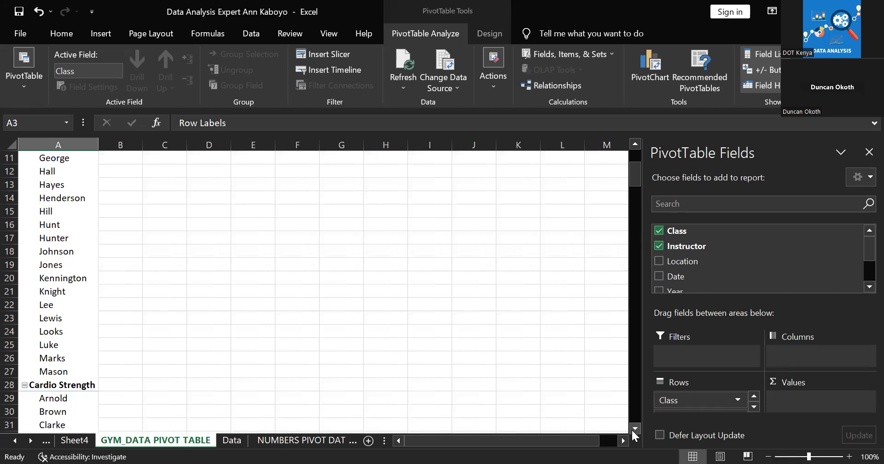
pyautogui.moveTo(636, 170); pyautogui.dragTo(633, 96)
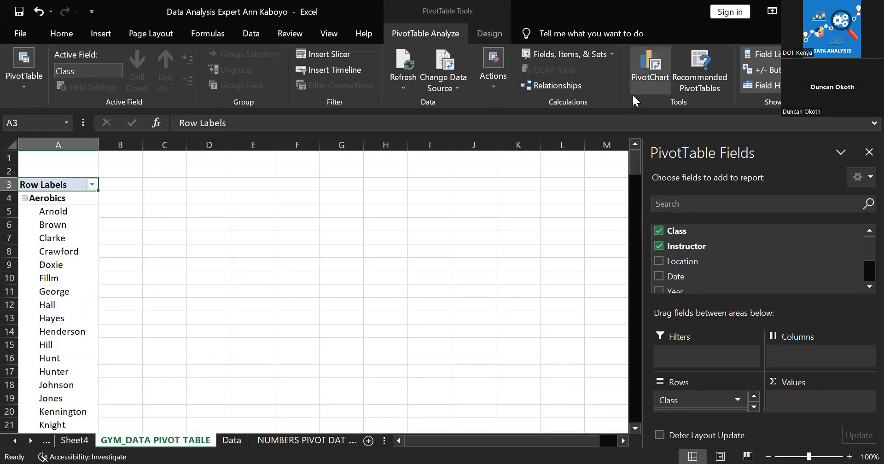
# - Add the Location field to the PivotTable's rows and sum the Fee and Students fields as values
pyautogui.click(656, 261)
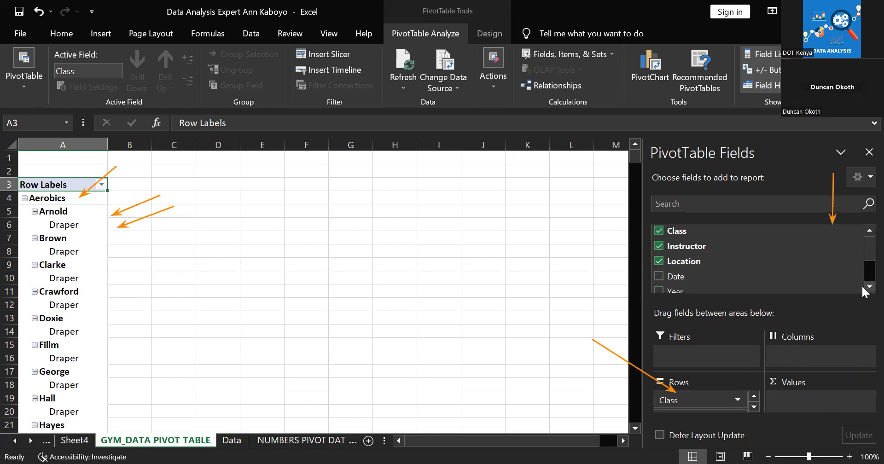
pyautogui.scroll(-3, 862, 287)
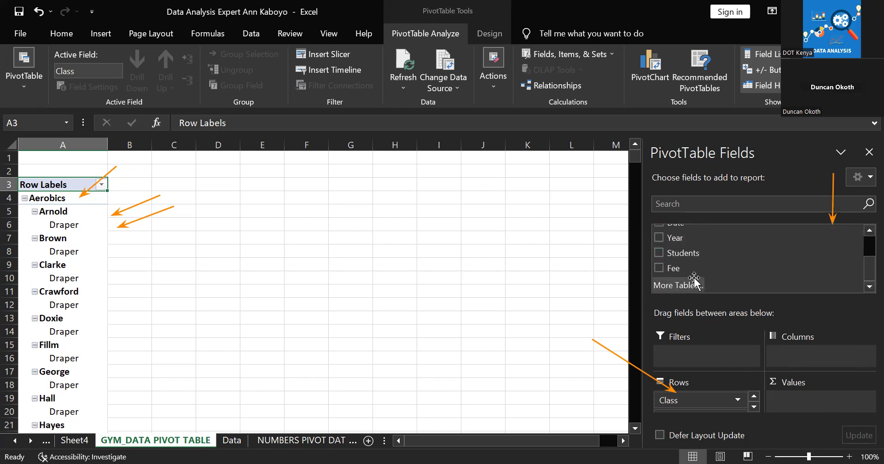
pyautogui.click(659, 268)
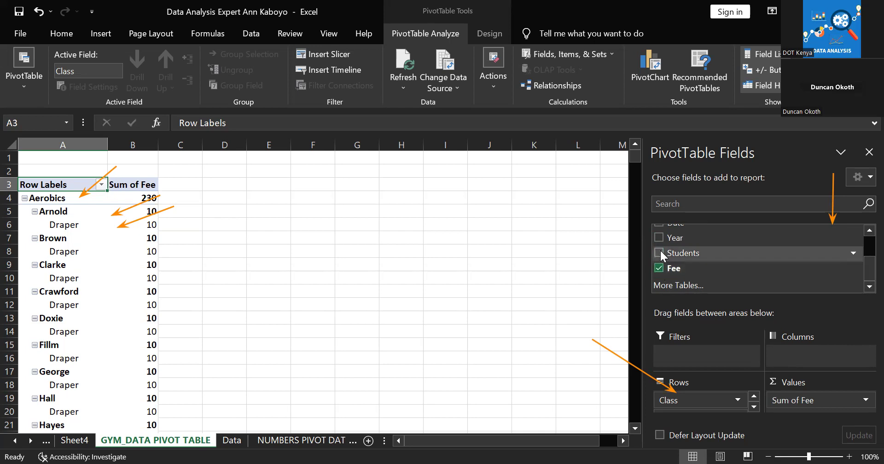
pyautogui.click(660, 254)
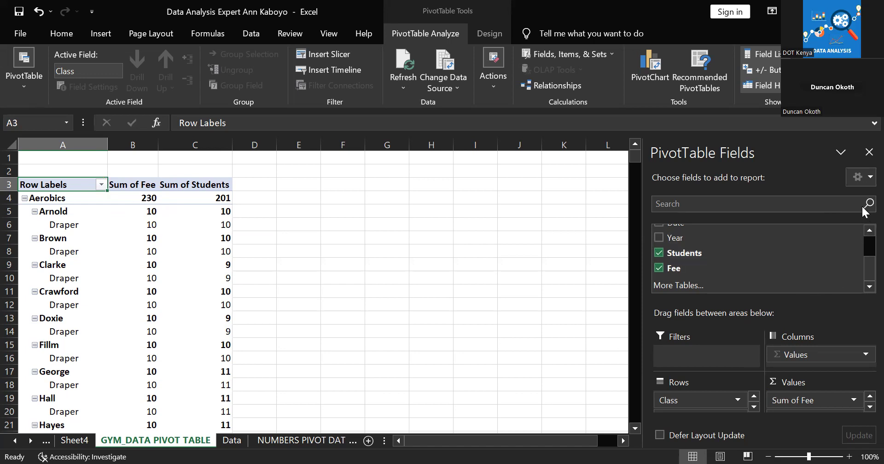
# - Remove the Instructor and Location fields from the PivotTable, and add Location back to the rows beneath Class
pyautogui.click(864, 232)
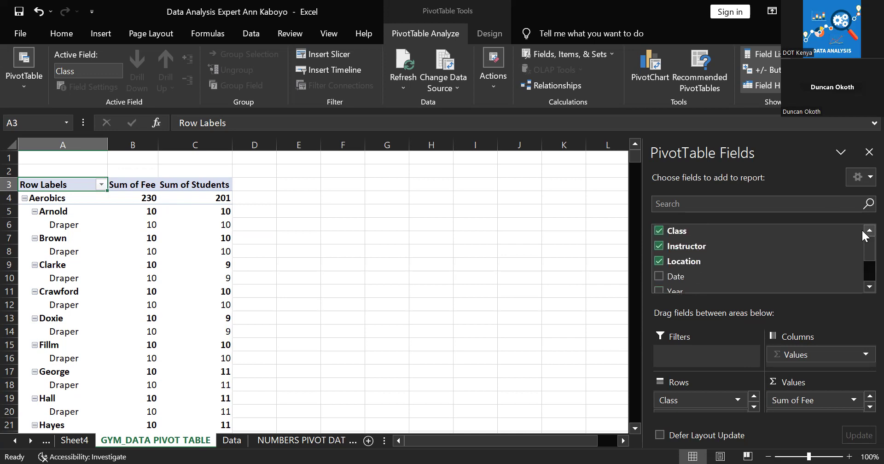
pyautogui.click(661, 258)
pyautogui.click(659, 246)
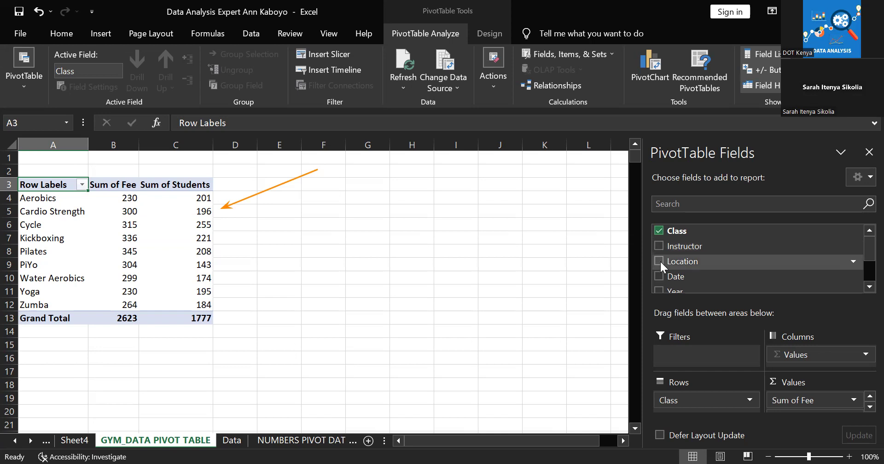
pyautogui.click(659, 261)
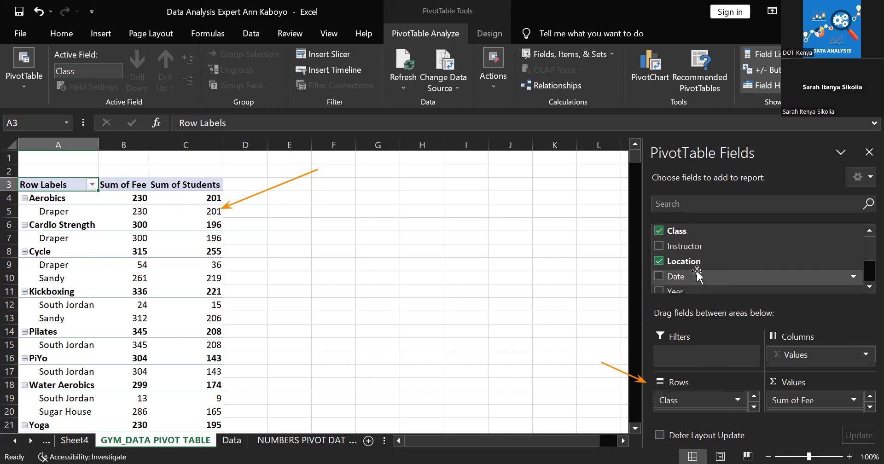
# - Reorder the PivotTable's row fields so Location comes above Class
pyautogui.click(752, 406)
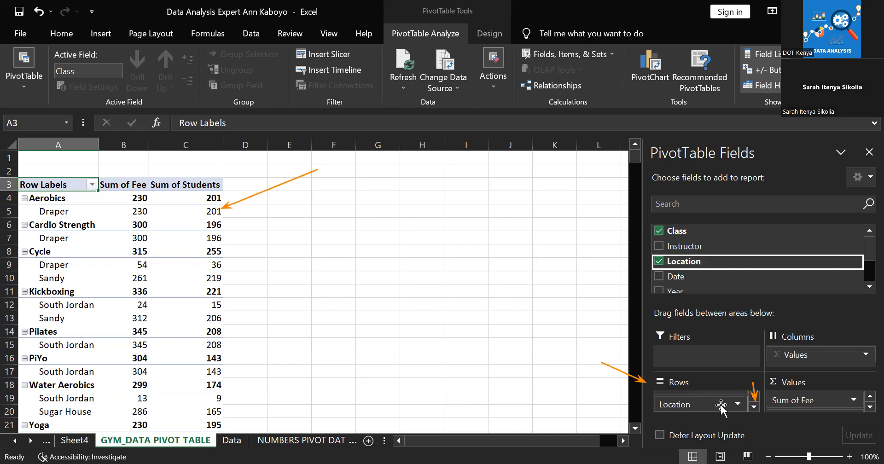
pyautogui.click(684, 404)
pyautogui.click(685, 405)
pyautogui.moveTo(684, 405); pyautogui.dragTo(695, 391)
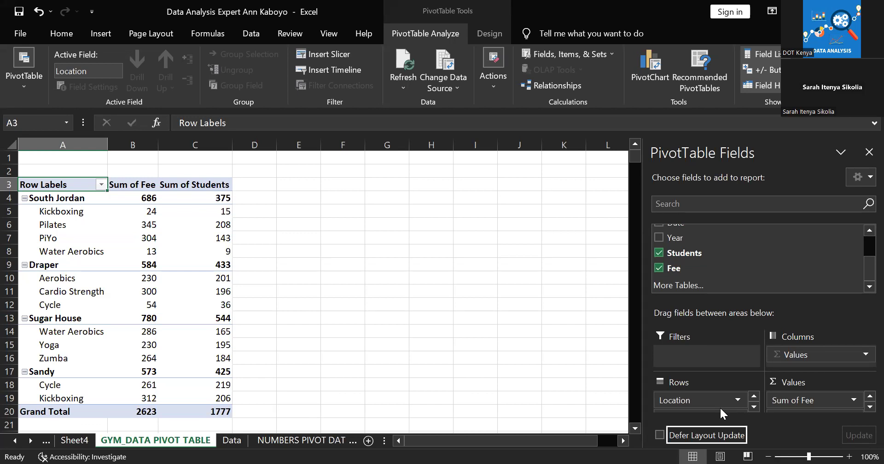
# - Move the Class field from the PivotTable's rows to its columns and from there to the report filters
pyautogui.click(753, 407)
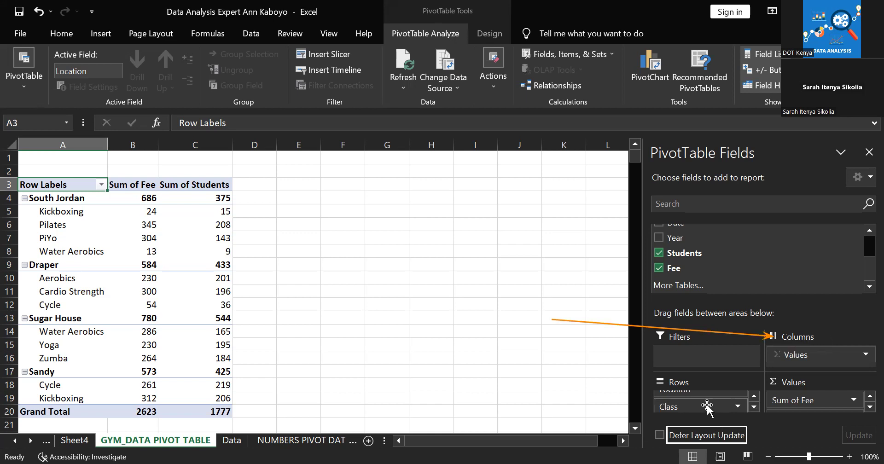
pyautogui.moveTo(707, 406); pyautogui.dragTo(796, 346)
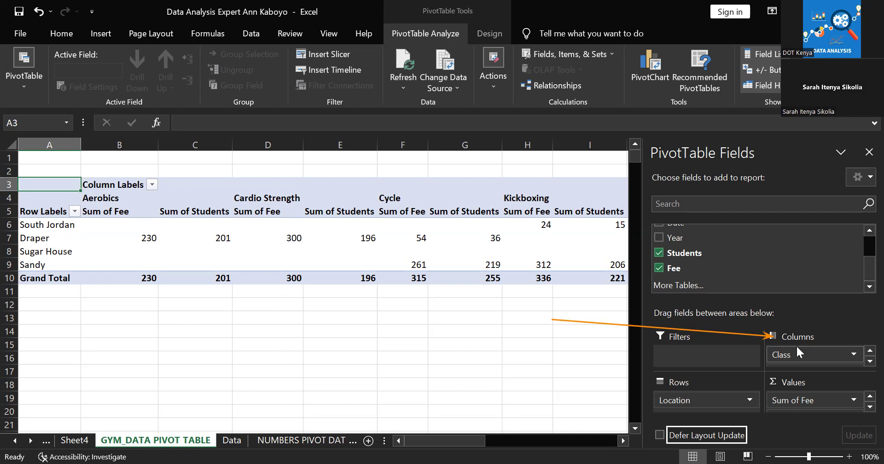
pyautogui.click(797, 351)
pyautogui.click(796, 354)
pyautogui.moveTo(796, 355); pyautogui.dragTo(719, 352)
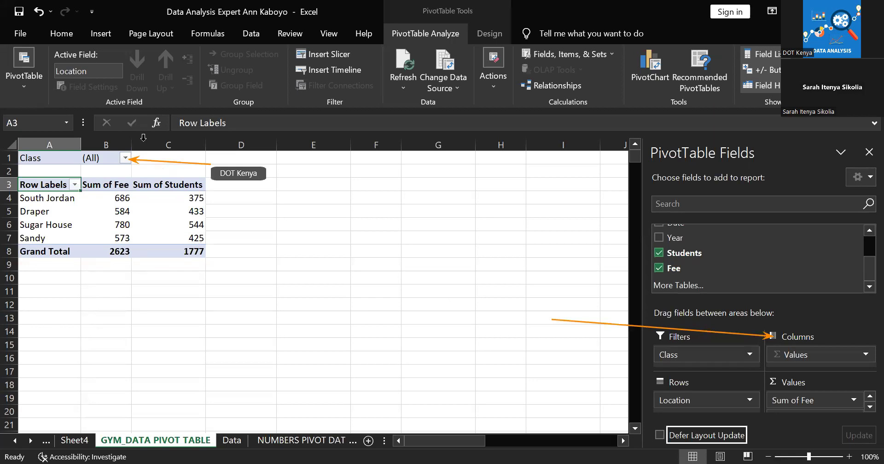
# - Allow multiple items in the Class report filter and show only Aerobics, Pilates and Water Aerobics
pyautogui.click(124, 159)
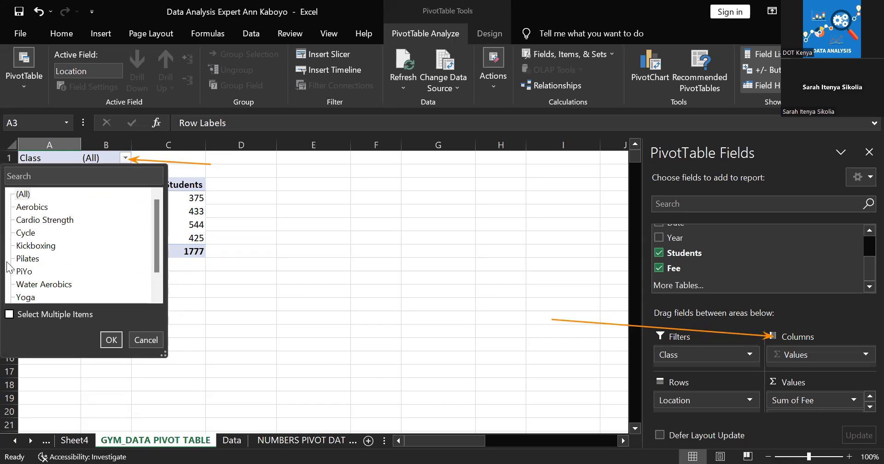
pyautogui.click(9, 315)
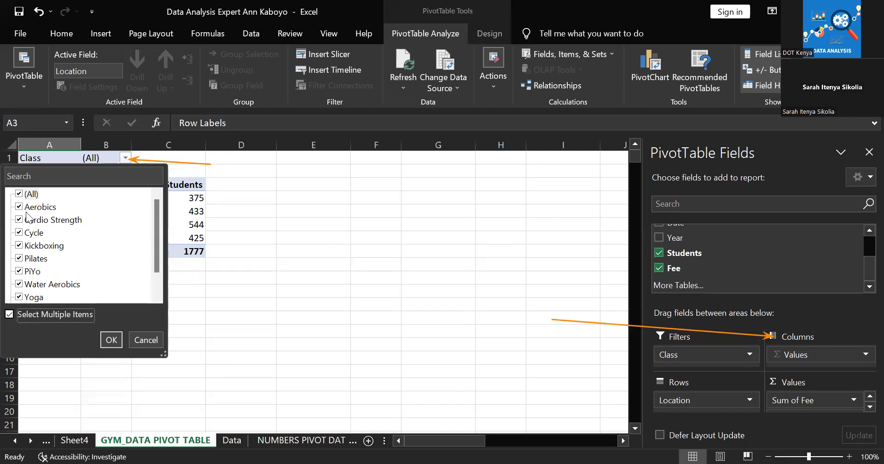
pyautogui.click(19, 197)
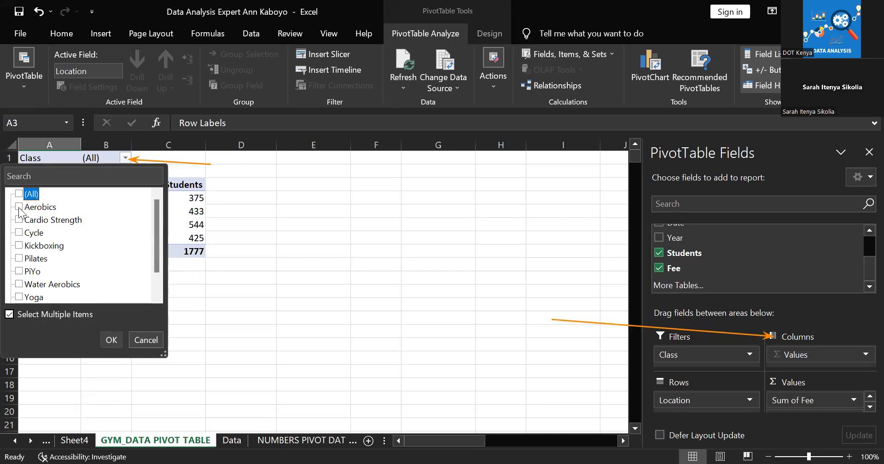
pyautogui.moveTo(20, 208); pyautogui.dragTo(13, 244)
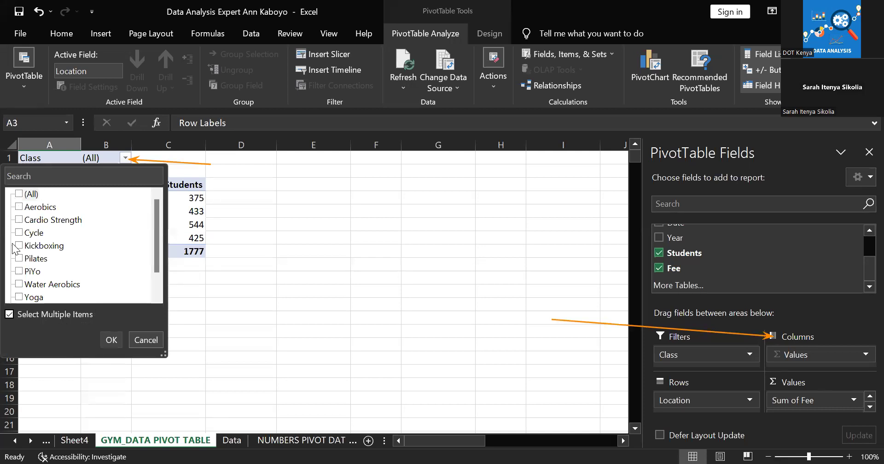
pyautogui.click(18, 207)
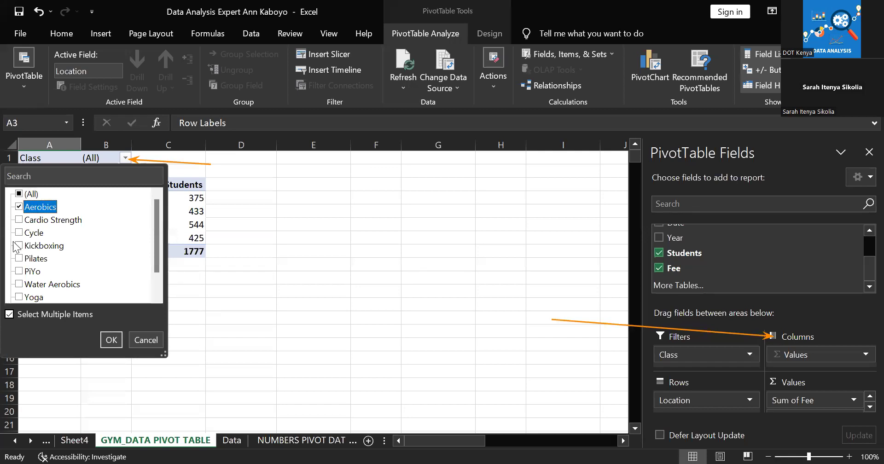
pyautogui.click(19, 258)
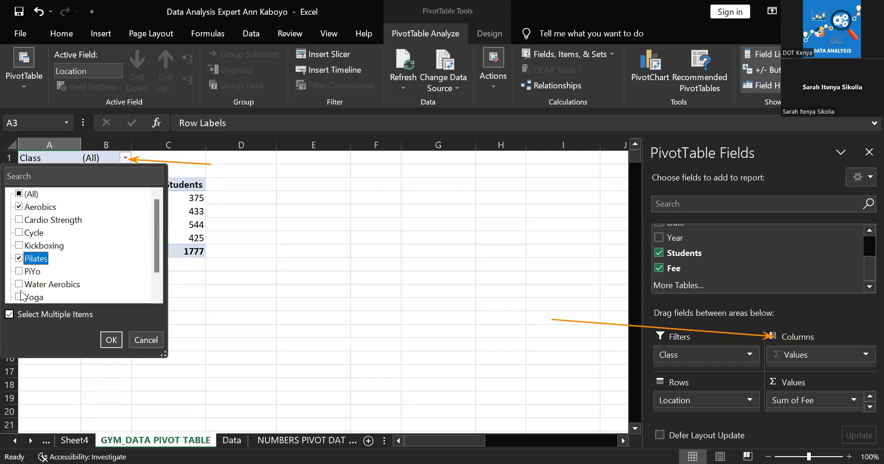
pyautogui.click(20, 284)
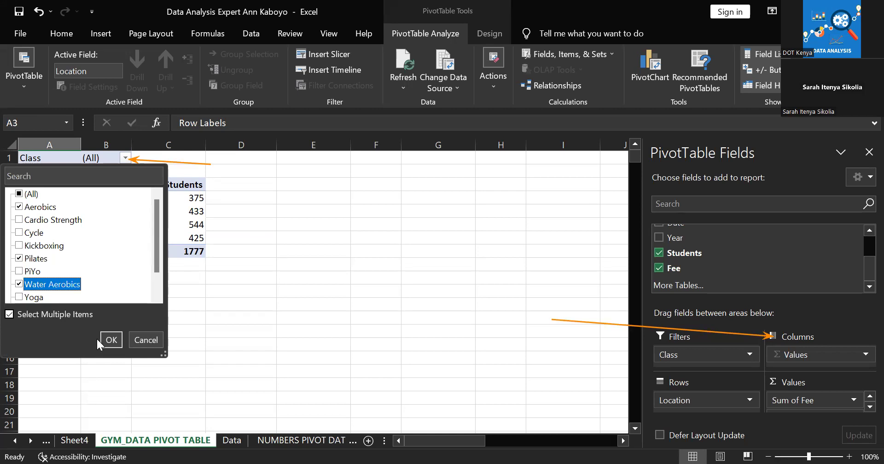
pyautogui.click(111, 340)
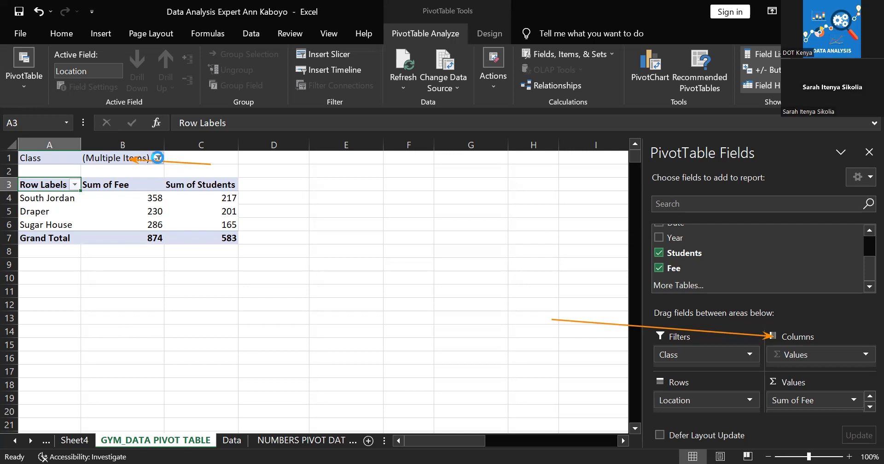
pyautogui.click(157, 158)
pyautogui.click(159, 158)
pyautogui.click(159, 158)
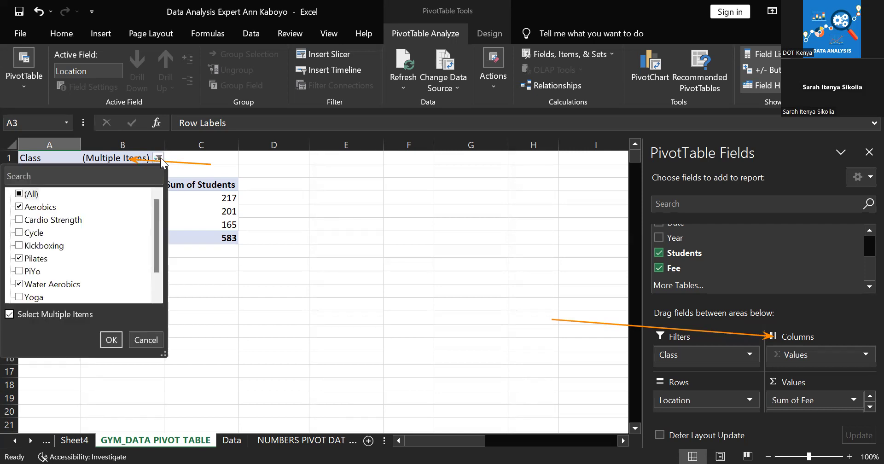
pyautogui.click(160, 340)
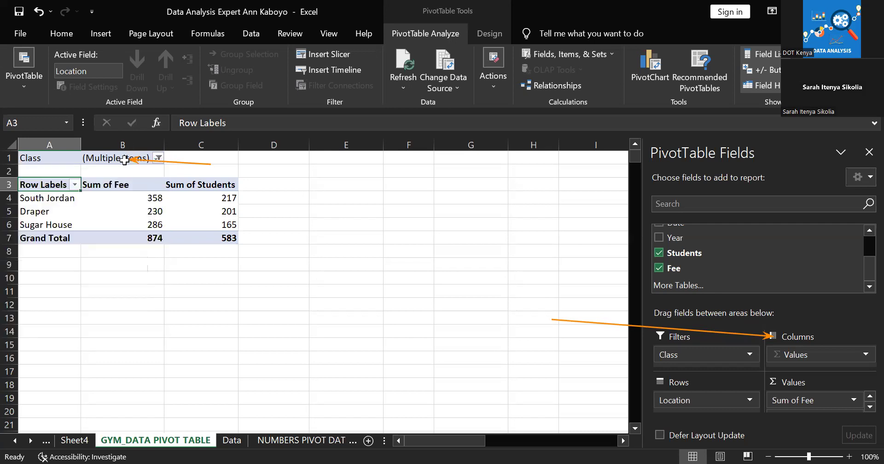
# - Remove the Class report filter from the PivotTable, undo the removal, and redo it
pyautogui.click(124, 160)
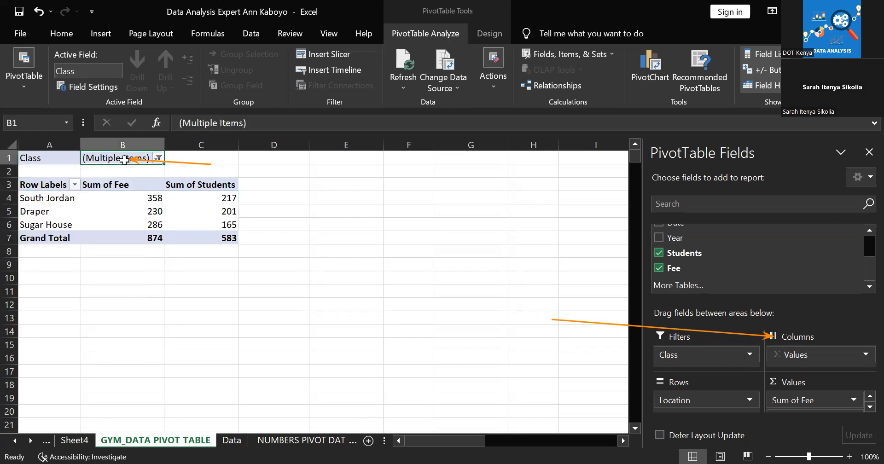
pyautogui.rightClick(124, 159)
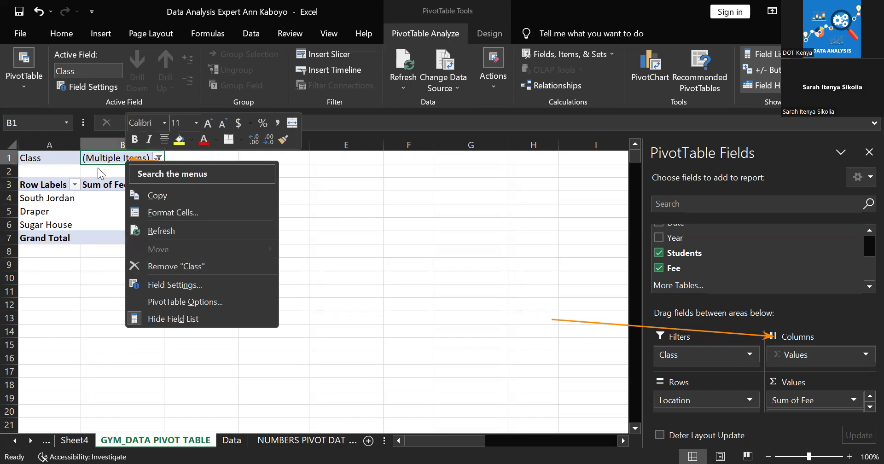
pyautogui.press('Escape')
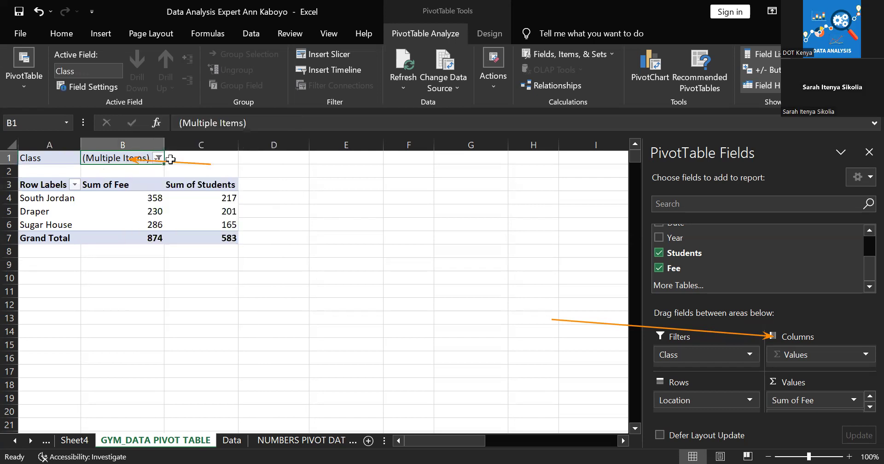
pyautogui.rightClick(139, 156)
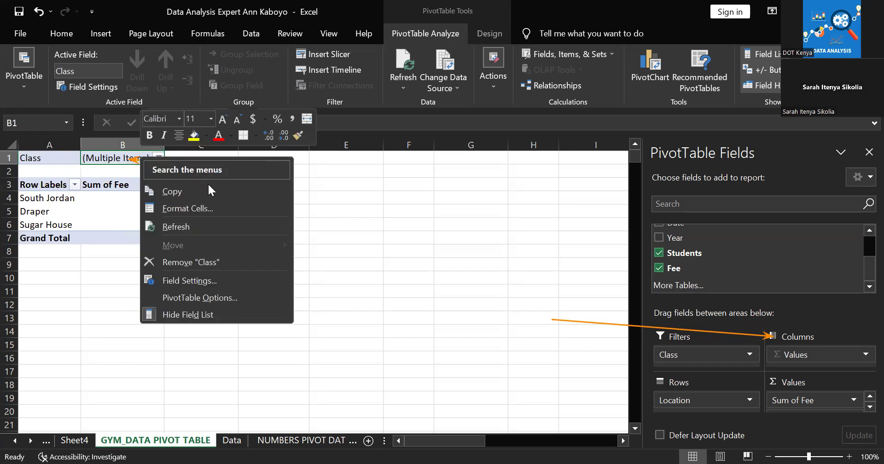
pyautogui.click(186, 262)
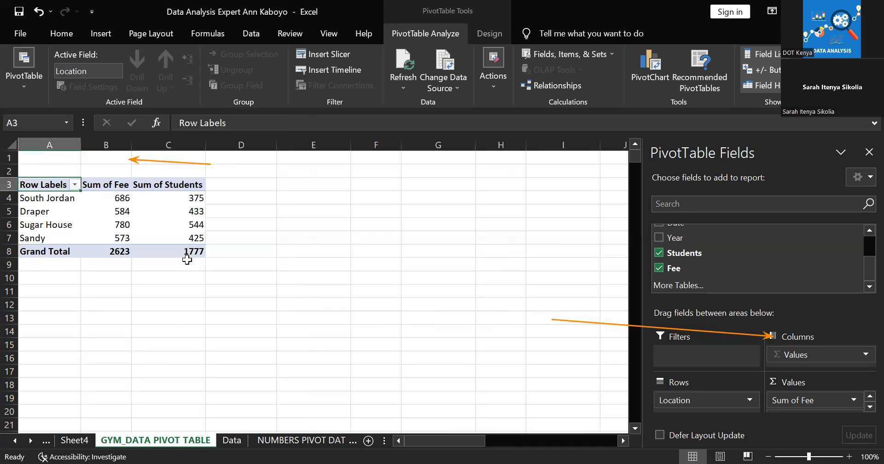
pyautogui.click(41, 12)
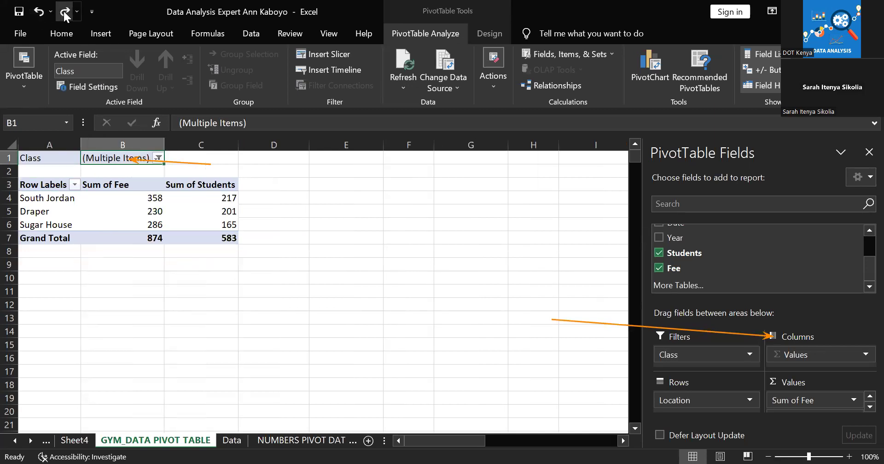
pyautogui.click(64, 12)
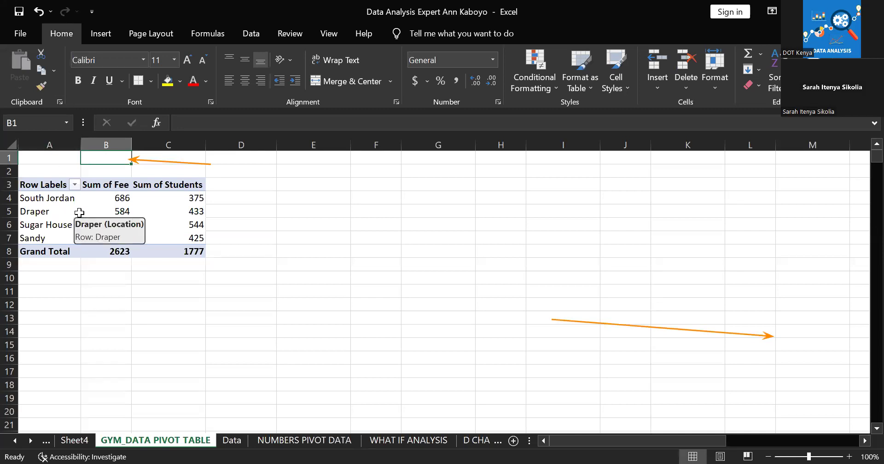
pyautogui.click(78, 212)
pyautogui.doubleClick(78, 213)
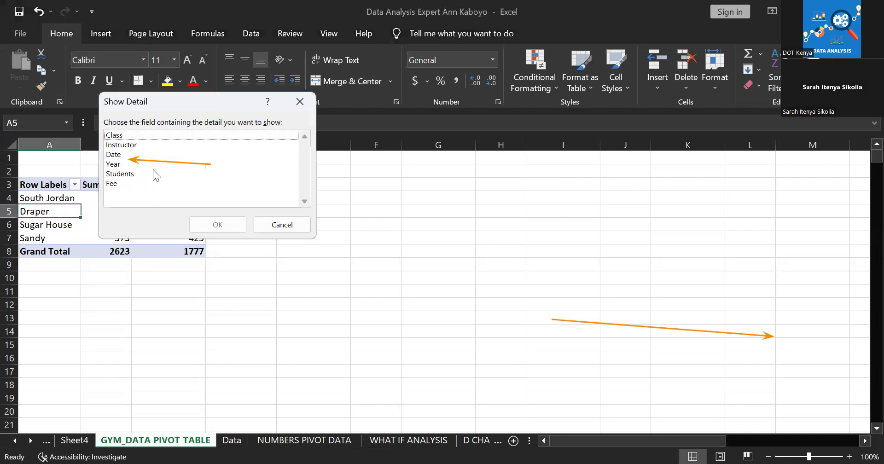
pyautogui.click(118, 175)
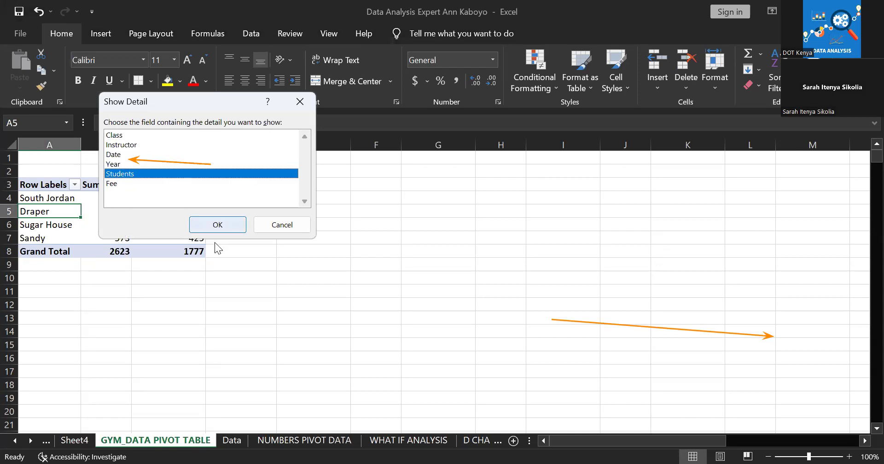
pyautogui.click(278, 227)
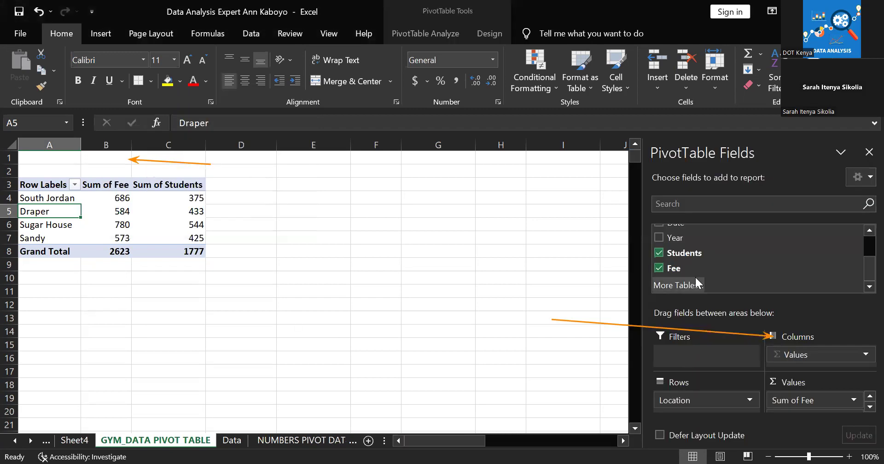
# - Remove the Students field from the PivotTable's values and select South Jordan's Sum of Fee cell
pyautogui.click(659, 253)
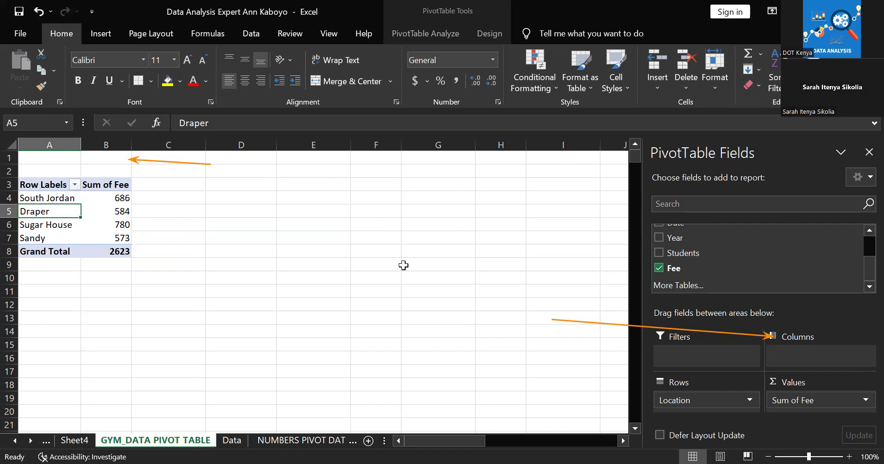
pyautogui.click(863, 400)
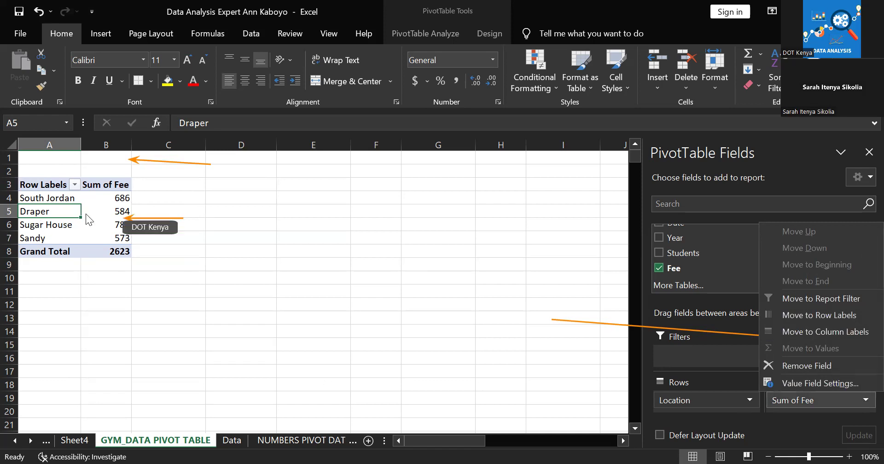
pyautogui.click(99, 198)
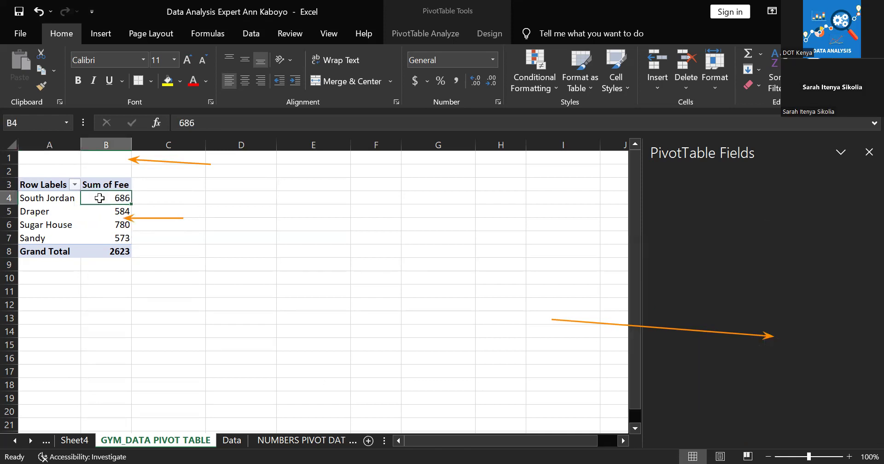
# - Show the detail records behind South Jordan's Sum of Fee on a new sheet and return to the GYM_DATA PIVOT TABLE sheet
pyautogui.doubleClick(99, 198)
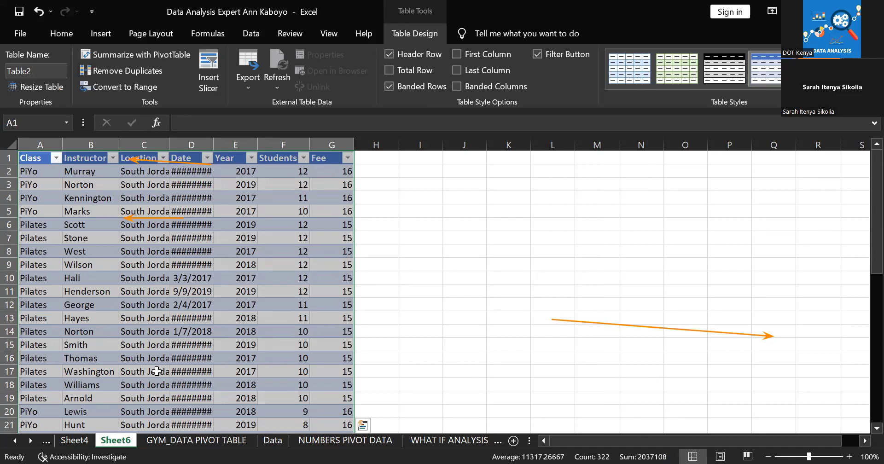
pyautogui.click(163, 441)
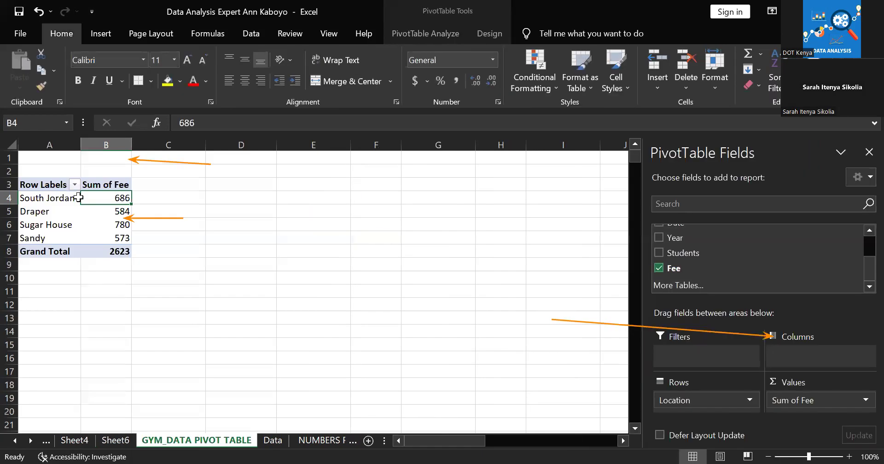
# - Sort the PivotTable by Sum of Fee from largest to smallest, and re-sort its location labels A to Z
pyautogui.rightClick(94, 201)
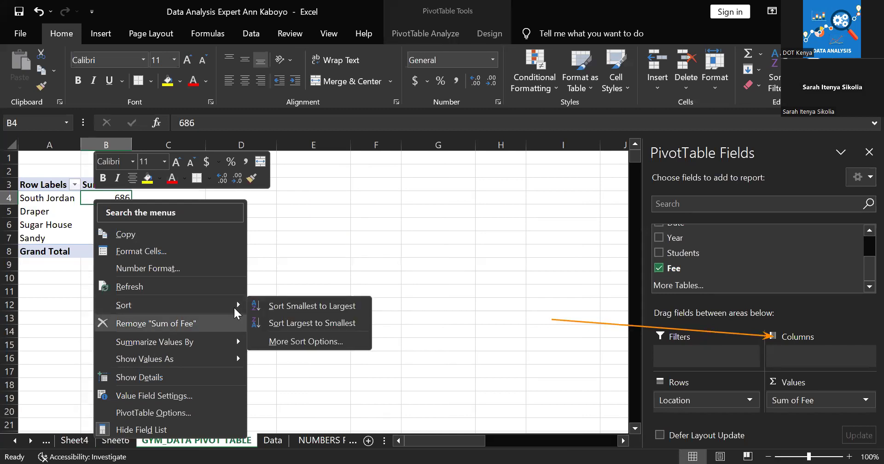
pyautogui.click(299, 322)
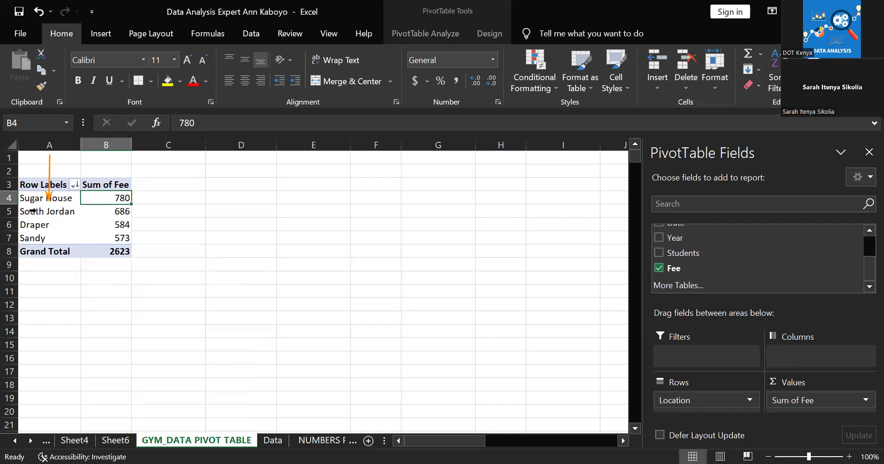
pyautogui.click(57, 200)
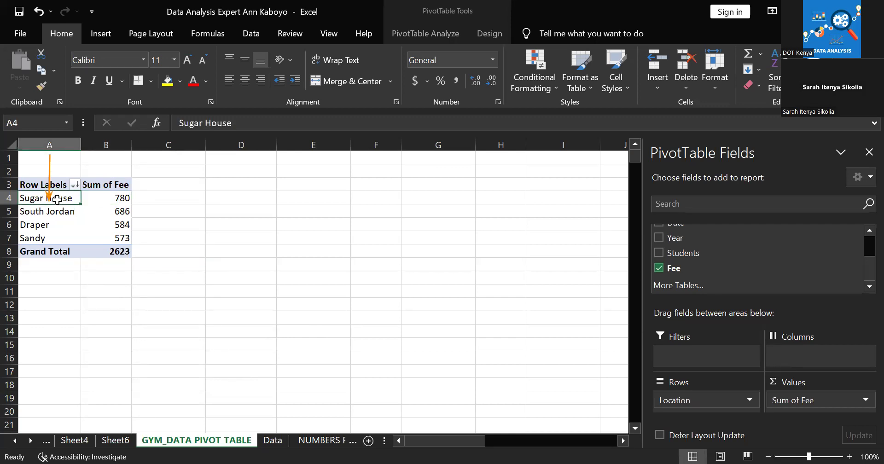
pyautogui.rightClick(58, 204)
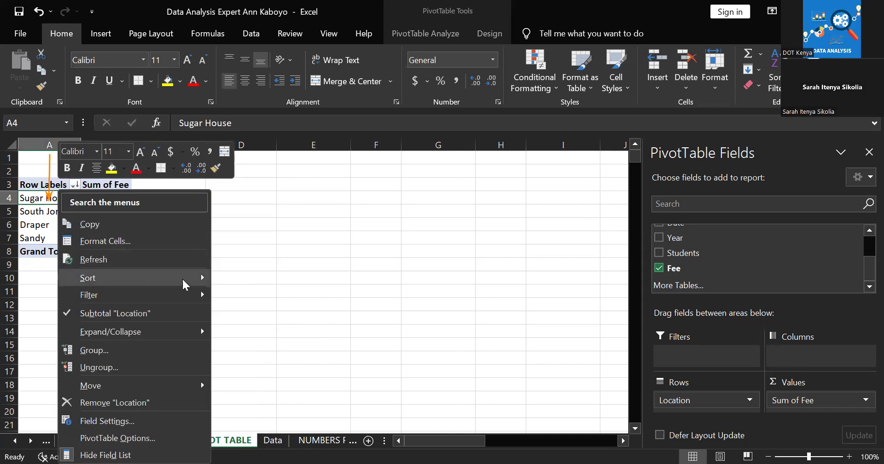
pyautogui.moveTo(186, 281)
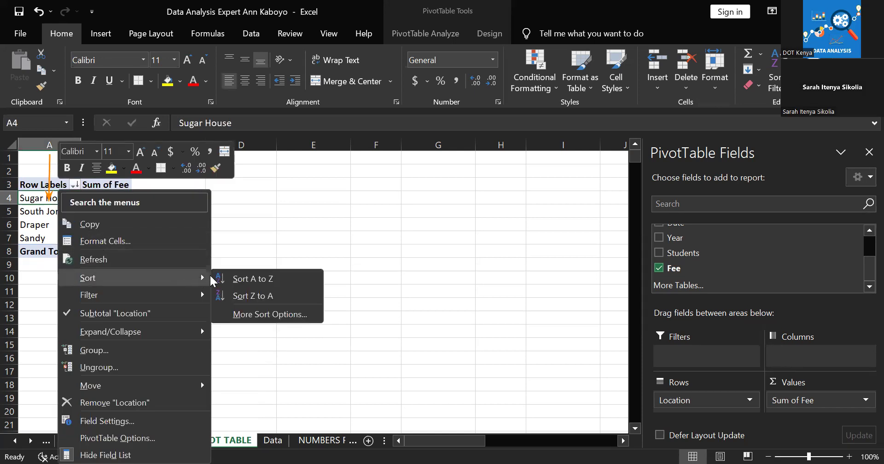
pyautogui.click(240, 278)
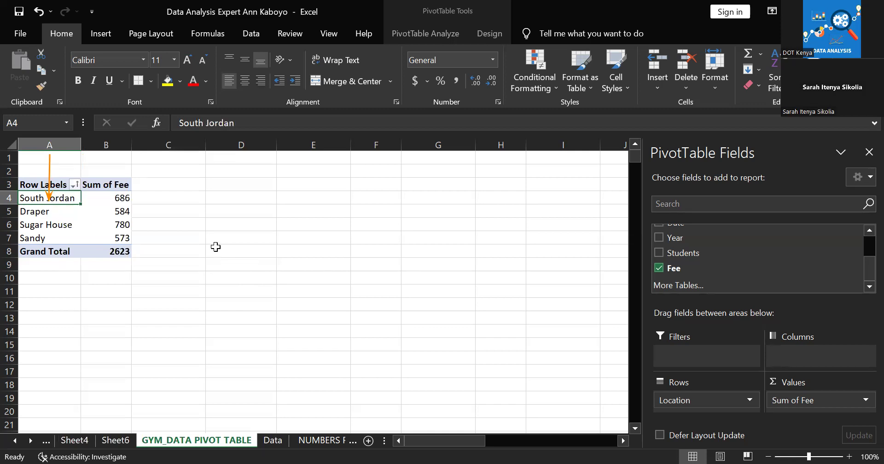
pyautogui.click(203, 184)
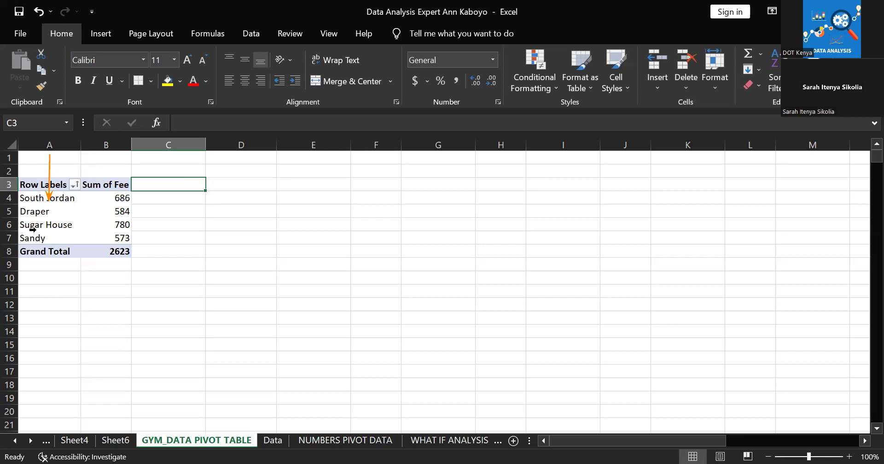
pyautogui.click(32, 230)
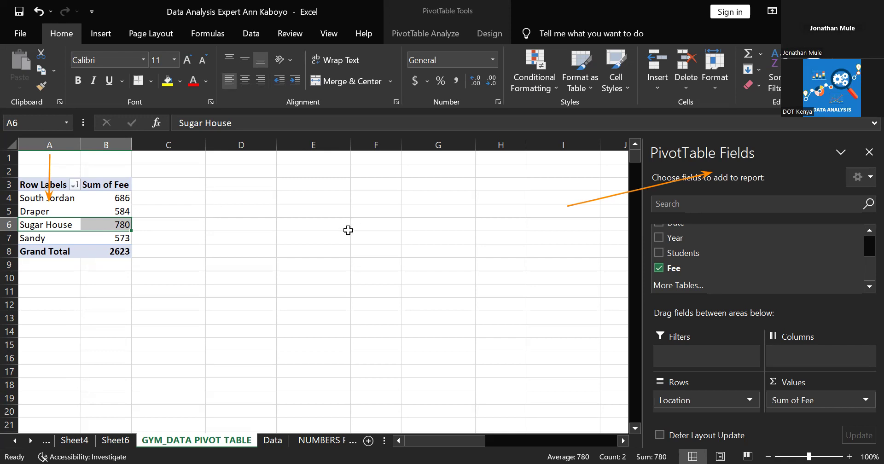
pyautogui.click(348, 228)
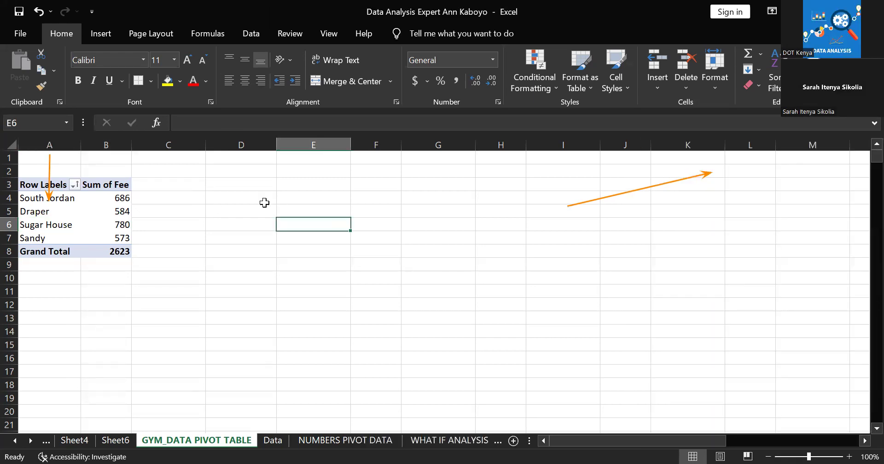
pyautogui.click(244, 189)
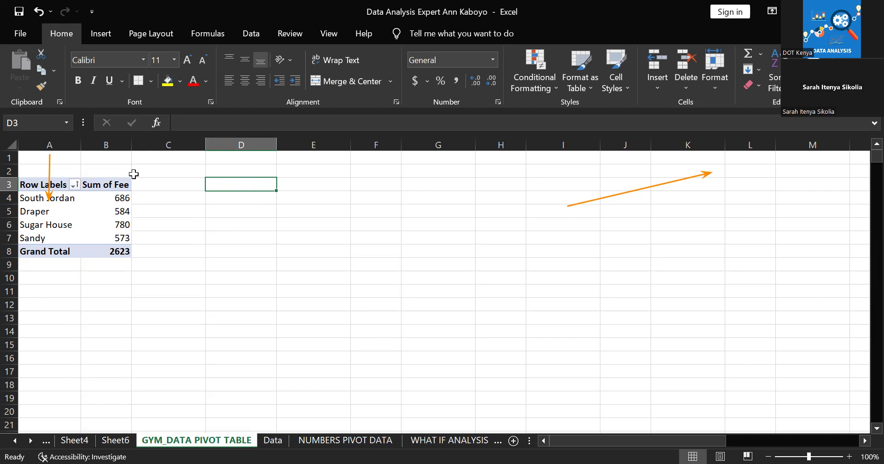
pyautogui.click(53, 201)
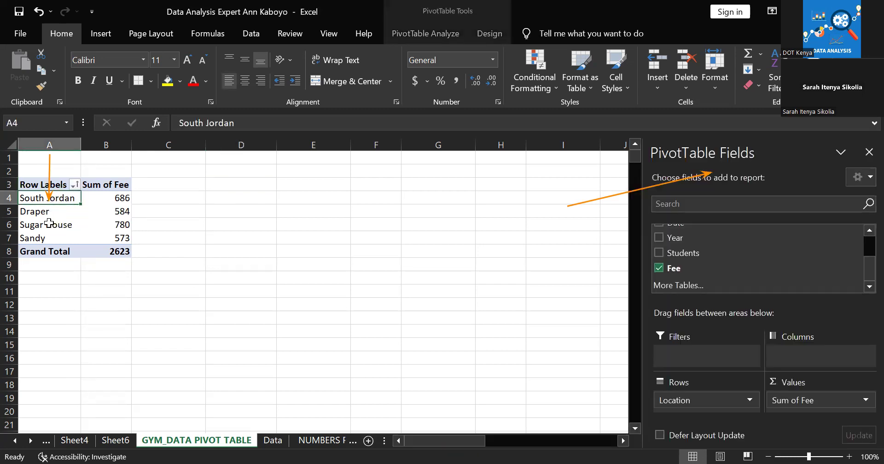
pyautogui.click(47, 225)
pyautogui.click(65, 202)
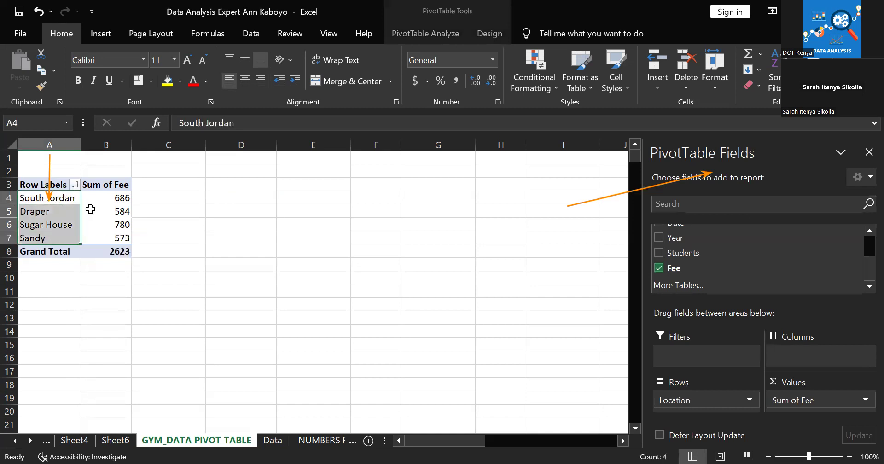
pyautogui.click(91, 211)
pyautogui.click(57, 197)
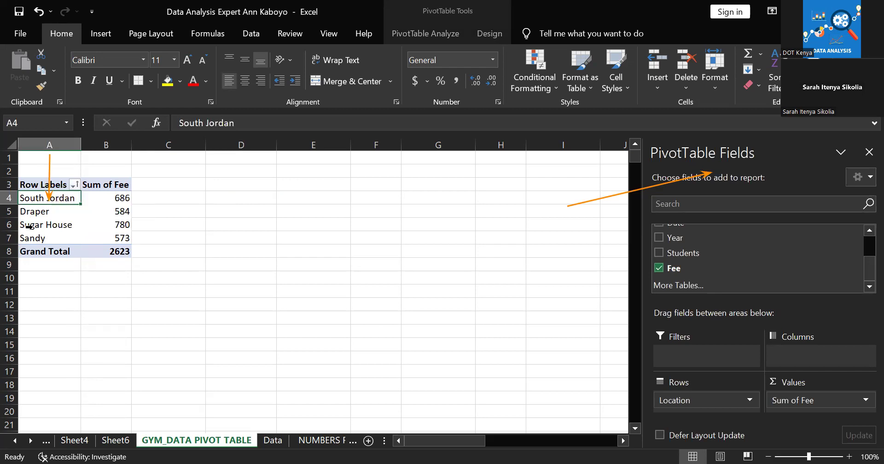
pyautogui.click(29, 226)
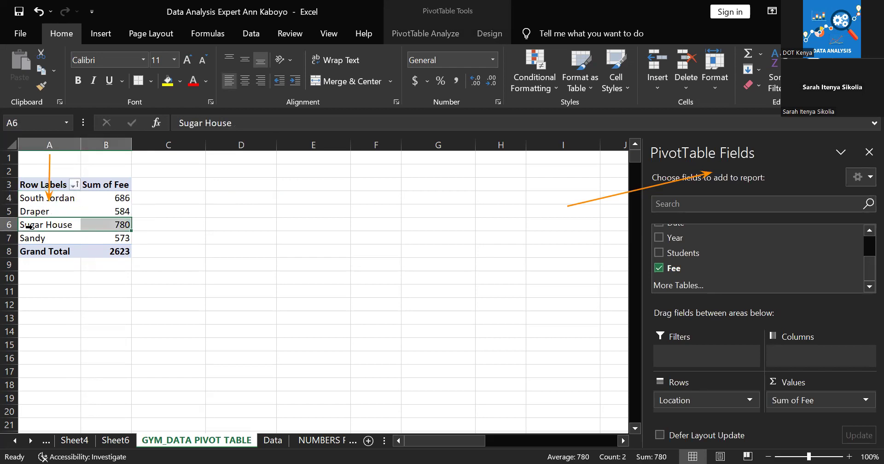
pyautogui.click(170, 234)
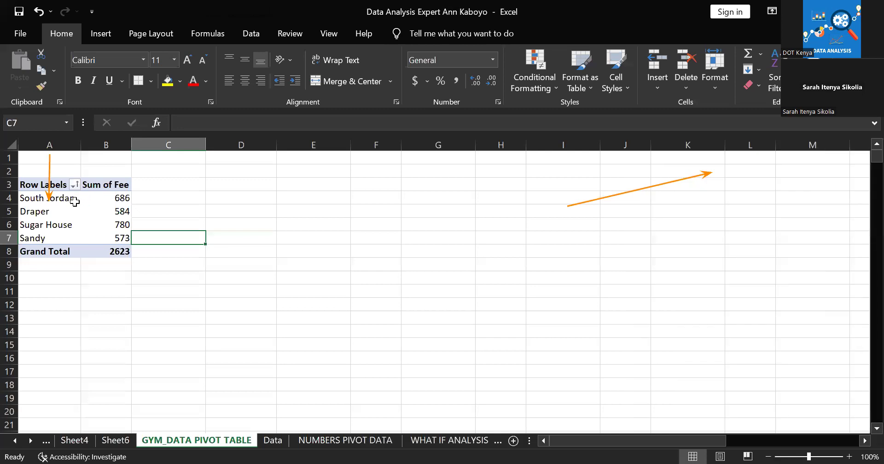
# - Group the South Jordan and Sugar House locations in the PivotTable and collapse the Draper and Sandy items
pyautogui.click(75, 201)
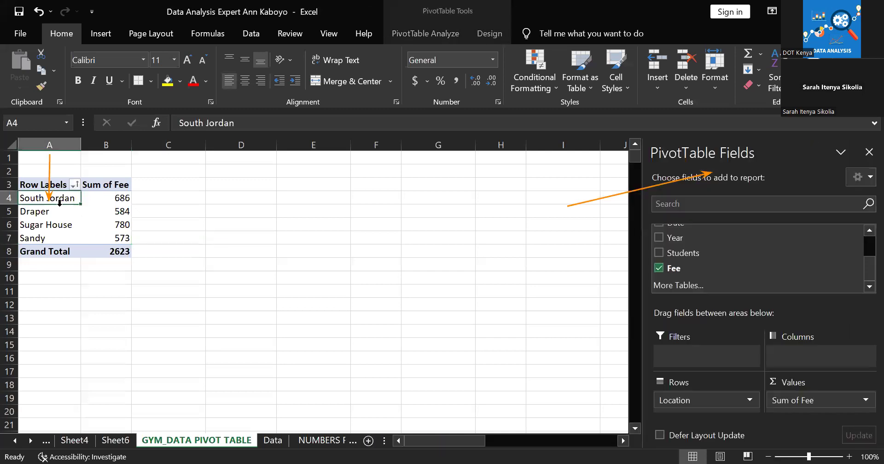
pyautogui.keyDown('ctrl'); pyautogui.click(48, 226); pyautogui.keyUp('ctrl')
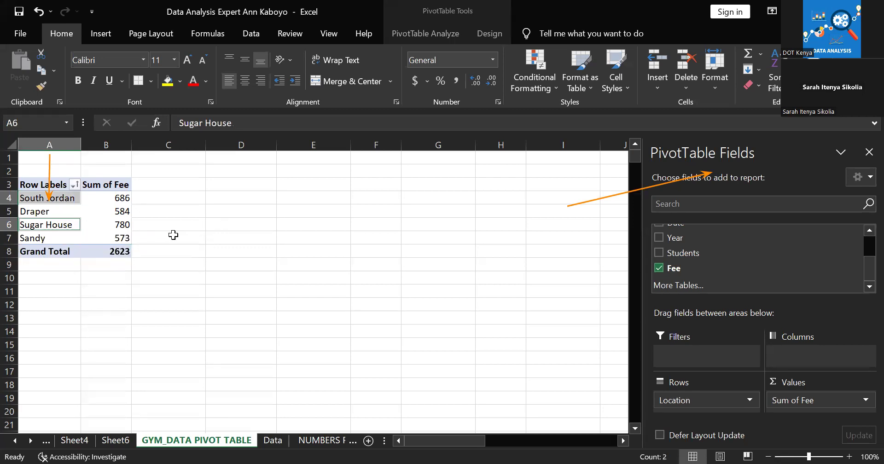
pyautogui.rightClick(69, 225)
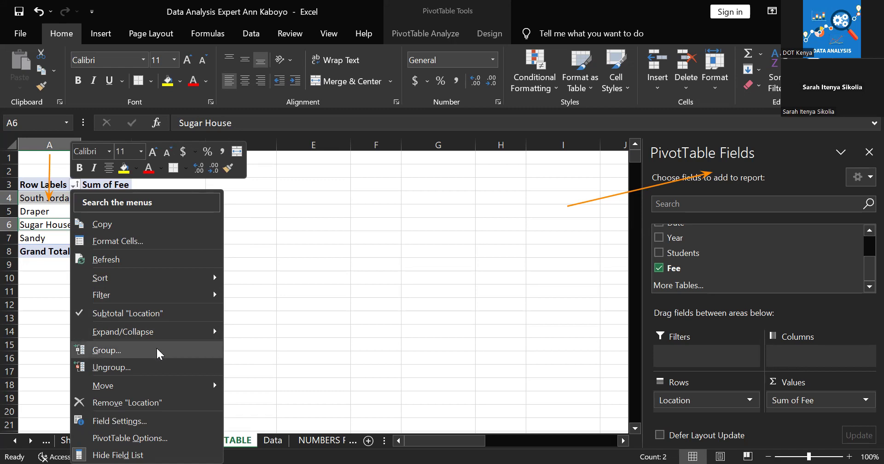
pyautogui.click(107, 349)
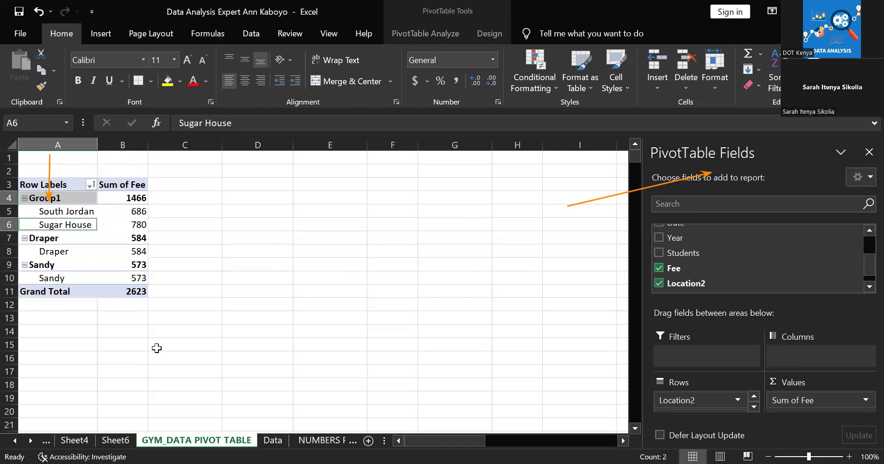
pyautogui.click(24, 237)
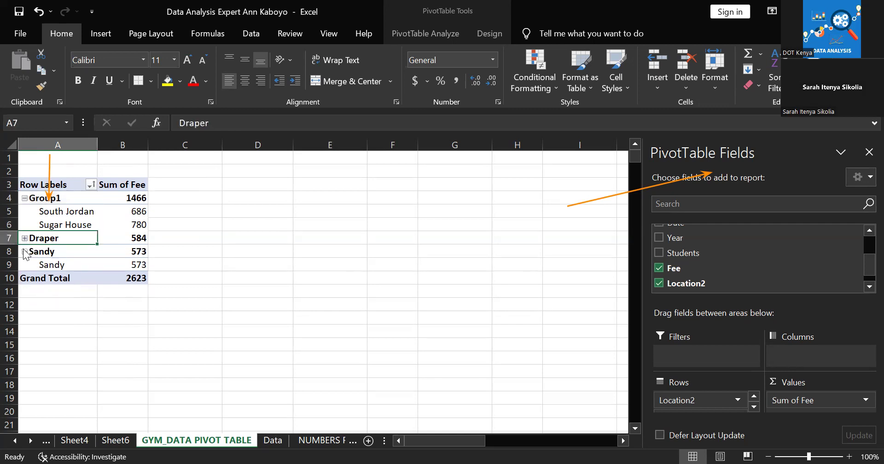
pyautogui.click(24, 251)
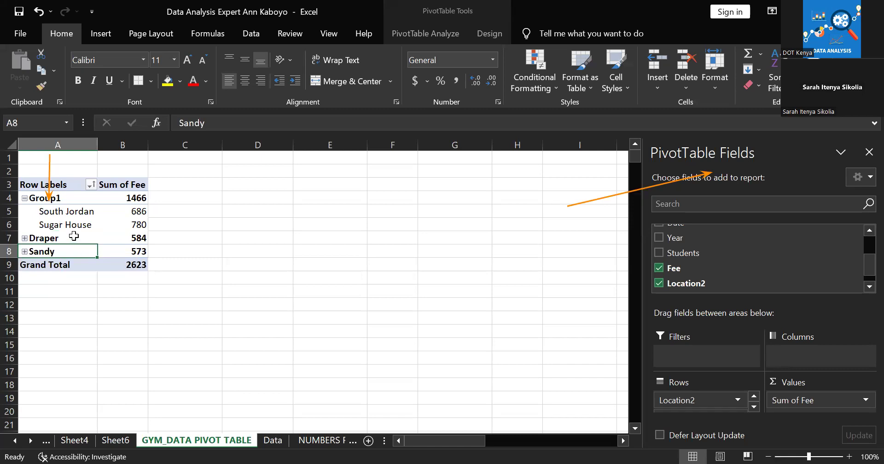
pyautogui.click(73, 235)
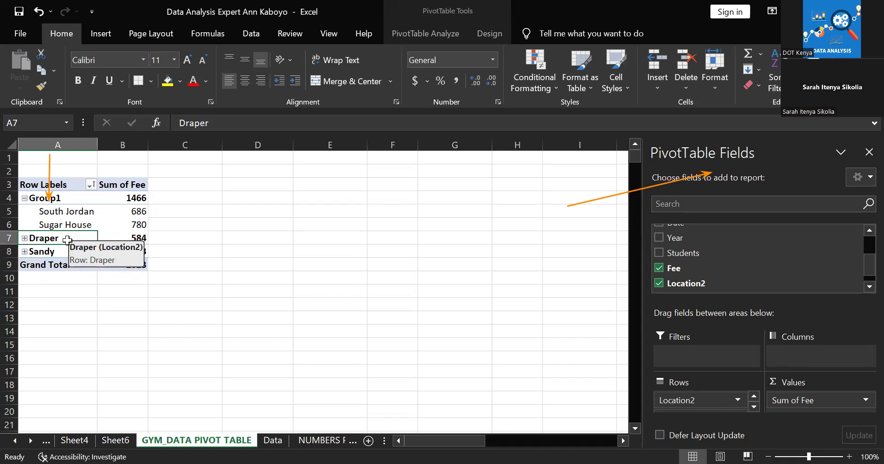
pyautogui.keyDown('ctrl'); pyautogui.click(51, 252); pyautogui.keyUp('ctrl')
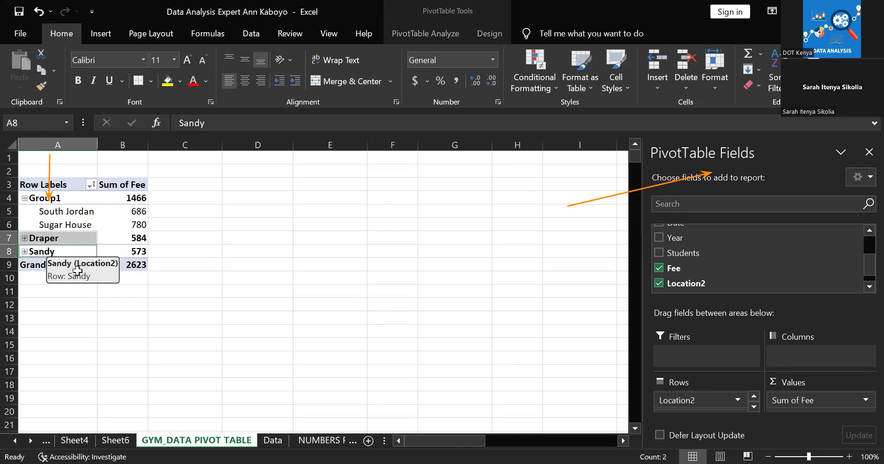
pyautogui.click(75, 285)
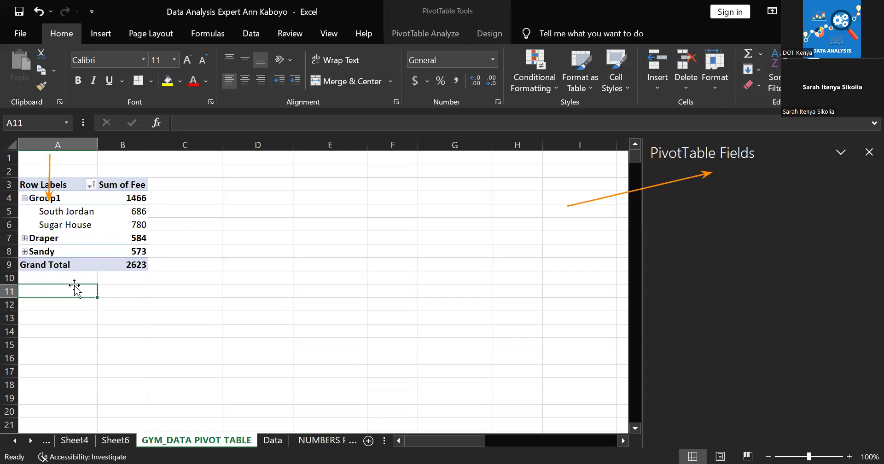
pyautogui.click(67, 241)
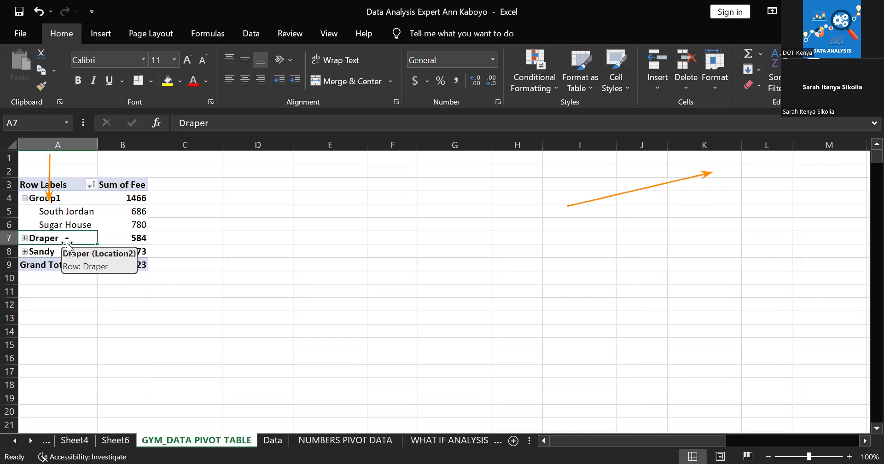
pyautogui.keyDown('ctrl'); pyautogui.doubleClick(66, 250); pyautogui.keyUp('ctrl')
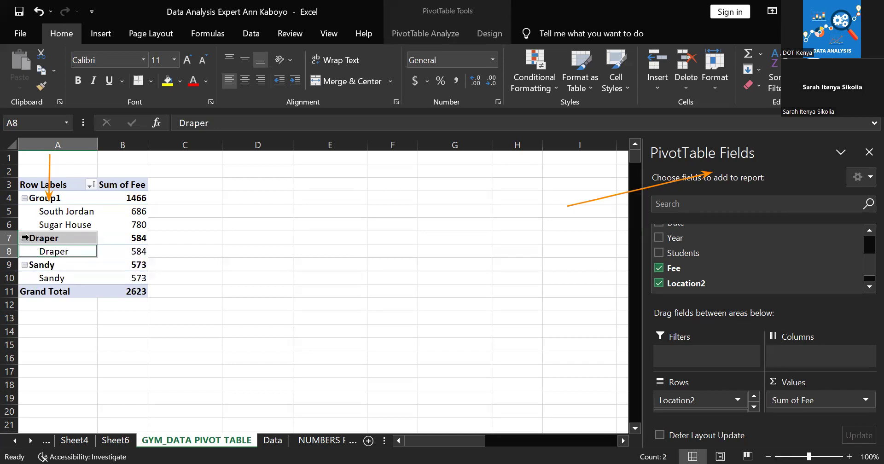
pyautogui.click(24, 238)
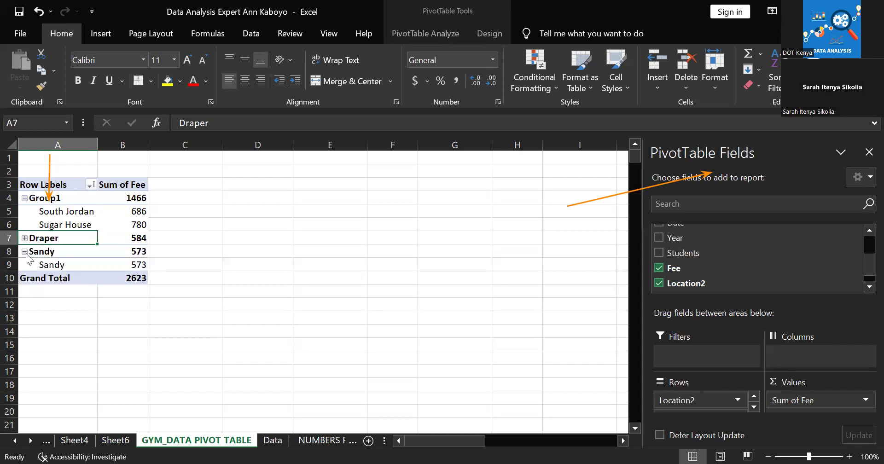
pyautogui.click(25, 251)
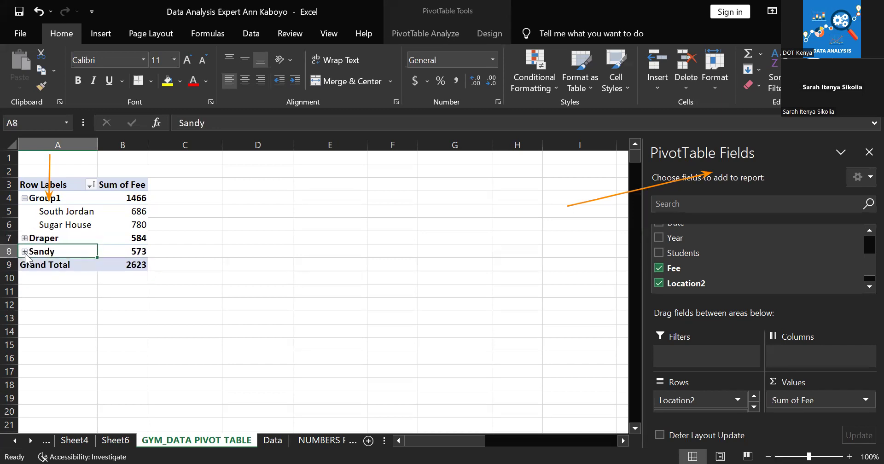
# - Group the Draper and Sandy locations into a second group in the PivotTable rows
pyautogui.click(45, 239)
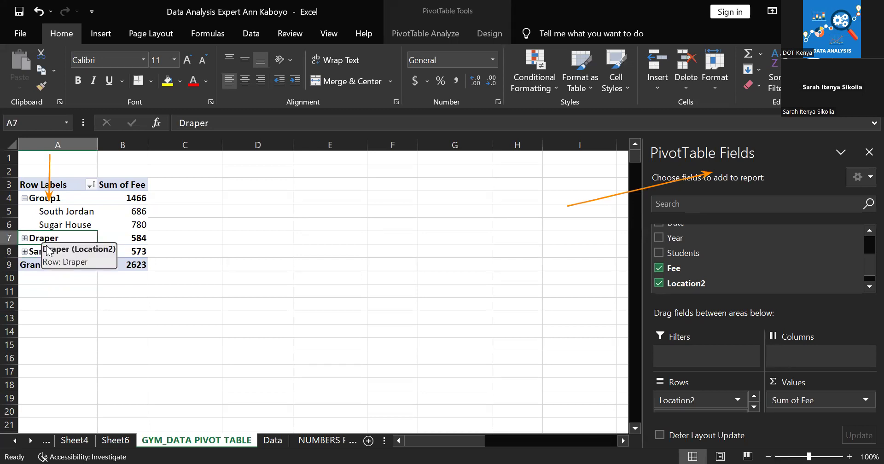
pyautogui.keyDown('ctrl'); pyautogui.click(46, 250); pyautogui.keyUp('ctrl')
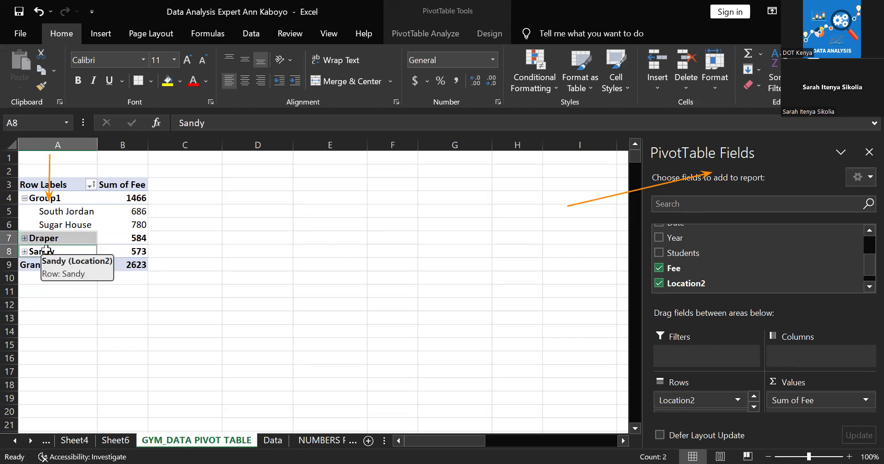
pyautogui.rightClick(46, 250)
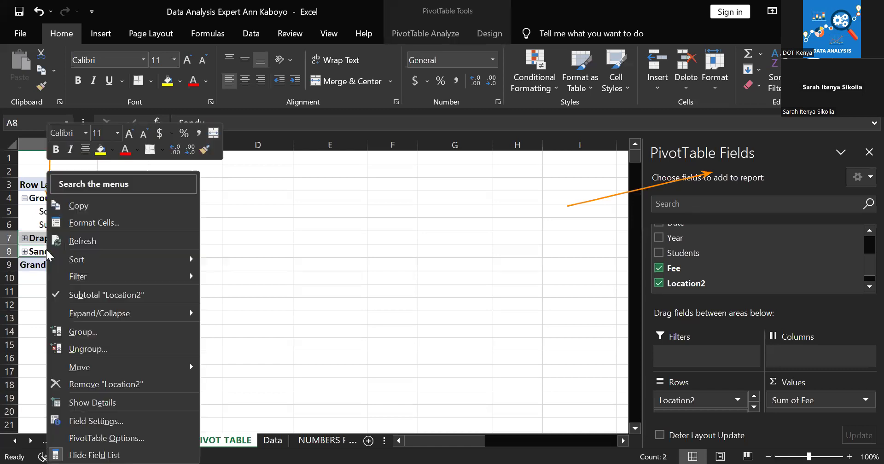
pyautogui.click(87, 331)
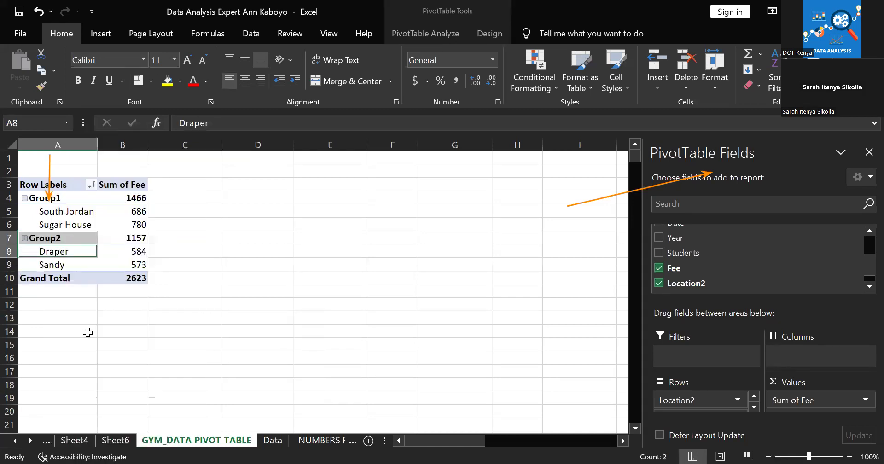
pyautogui.click(88, 332)
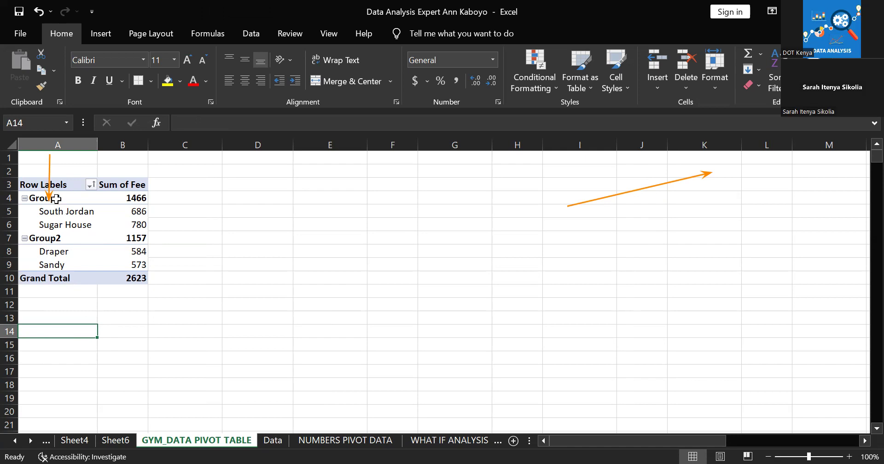
# - Rename the PivotTable group holding South Jordan and Sugar House as Southern Region
pyautogui.click(56, 198)
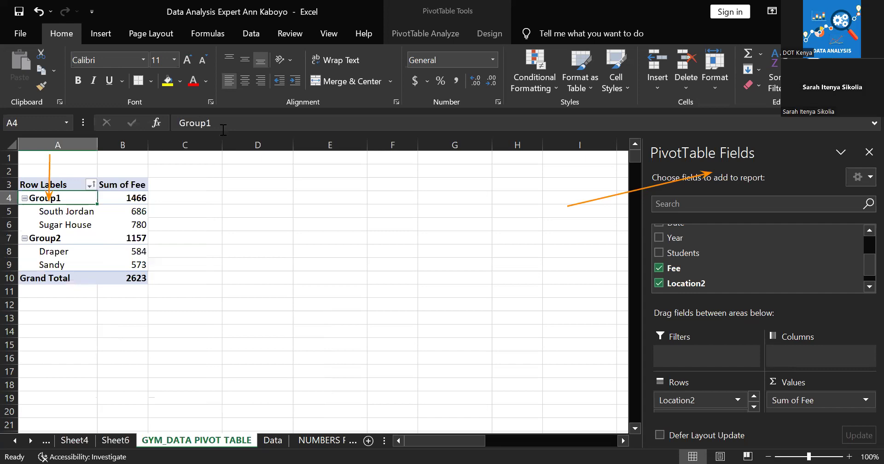
pyautogui.click(223, 122)
pyautogui.press('BackSpace')
pyautogui.press('BackSpace')
pyautogui.press('BackSpace')
pyautogui.press('BackSpace')
pyautogui.press('BackSpace')
pyautogui.press('BackSpace')
pyautogui.write('S')
pyautogui.write('outher')
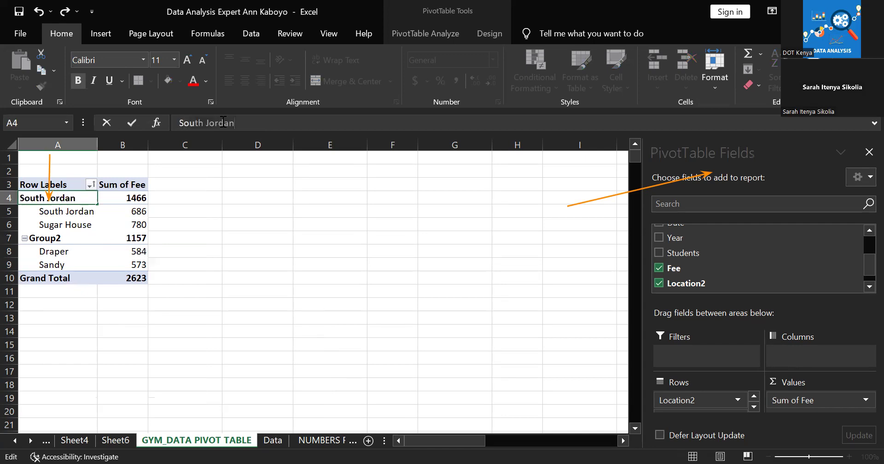
pyautogui.write('n Region')
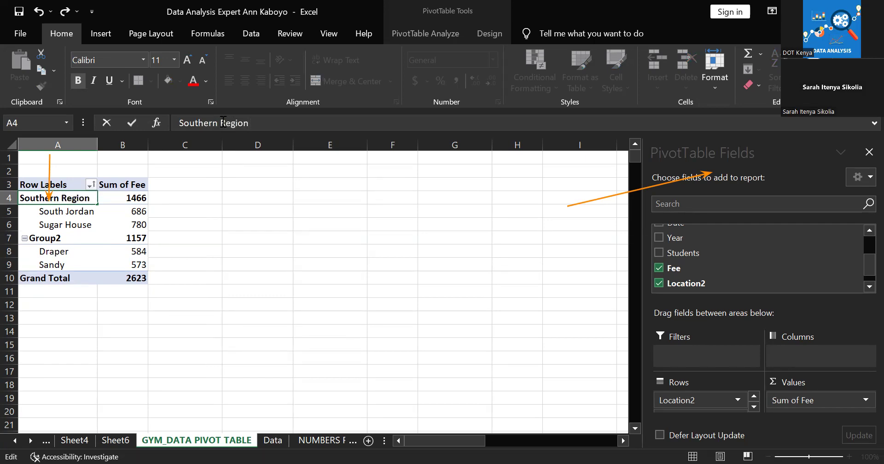
pyautogui.press('Return')
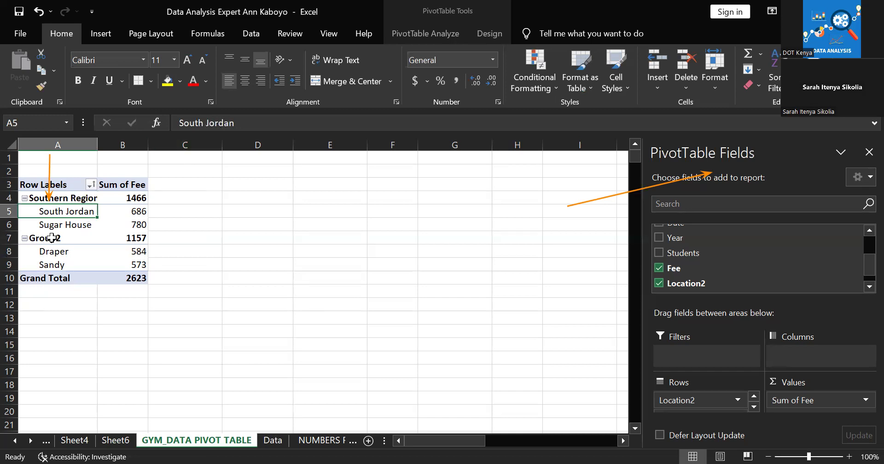
# - Rename the PivotTable group holding Draper and Sandy as Nothern Region
pyautogui.click(49, 239)
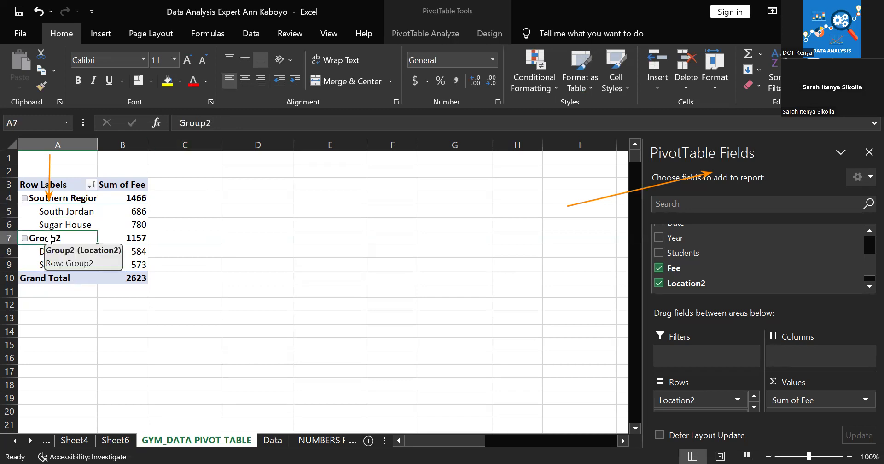
pyautogui.click(250, 127)
pyautogui.press('BackSpace')
pyautogui.press('BackSpace')
pyautogui.press('BackSpace')
pyautogui.press('BackSpace')
pyautogui.press('BackSpace')
pyautogui.press('BackSpace')
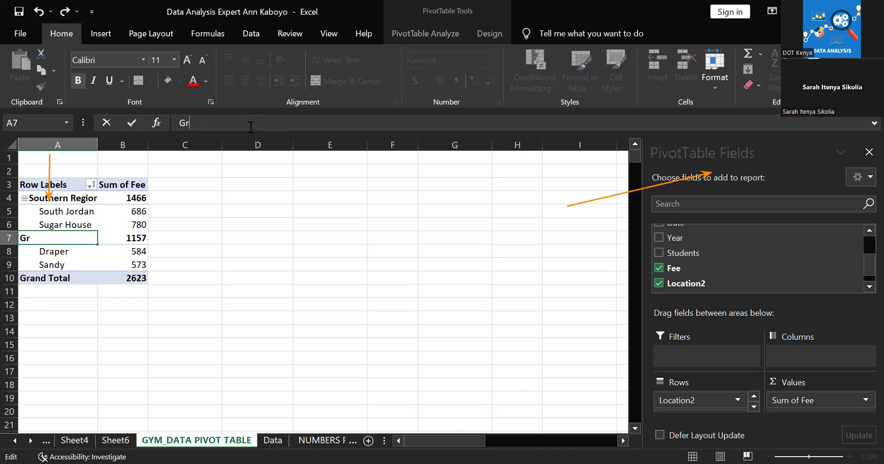
pyautogui.write('Nothern ')
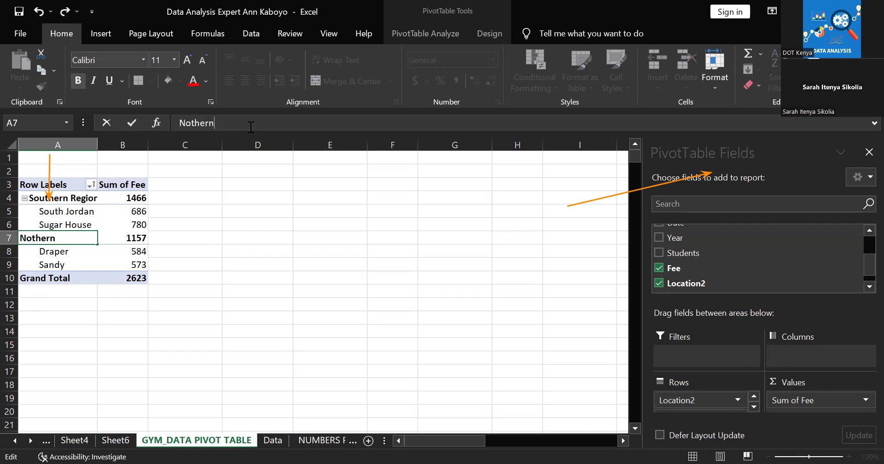
pyautogui.write('Region')
pyautogui.press('Return')
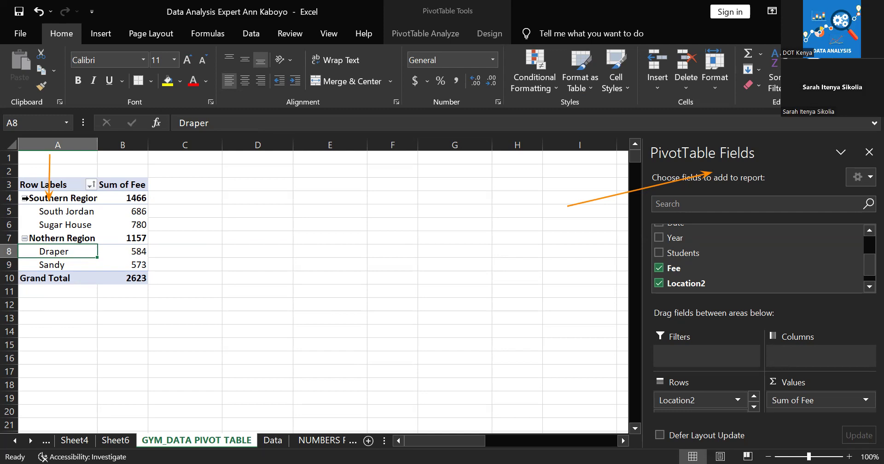
# - Collapse the Southern Region and Nothern Region groups, and check the source table on the Data sheet before returning to the PivotTable
pyautogui.click(25, 198)
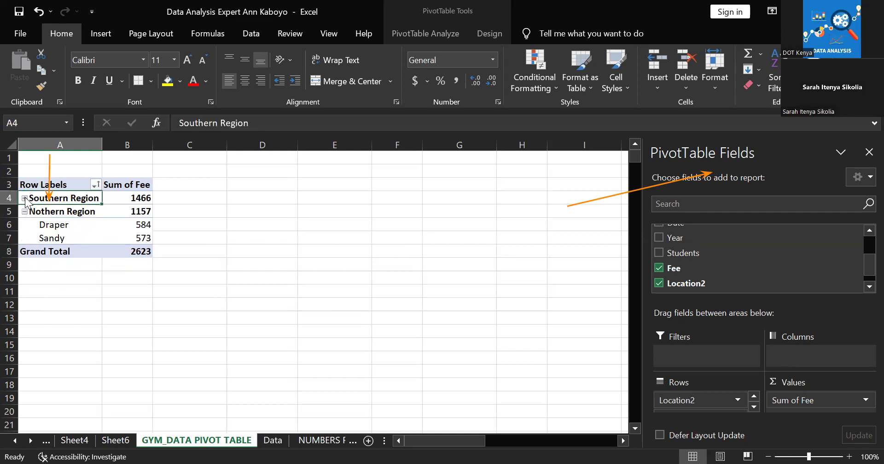
pyautogui.click(24, 211)
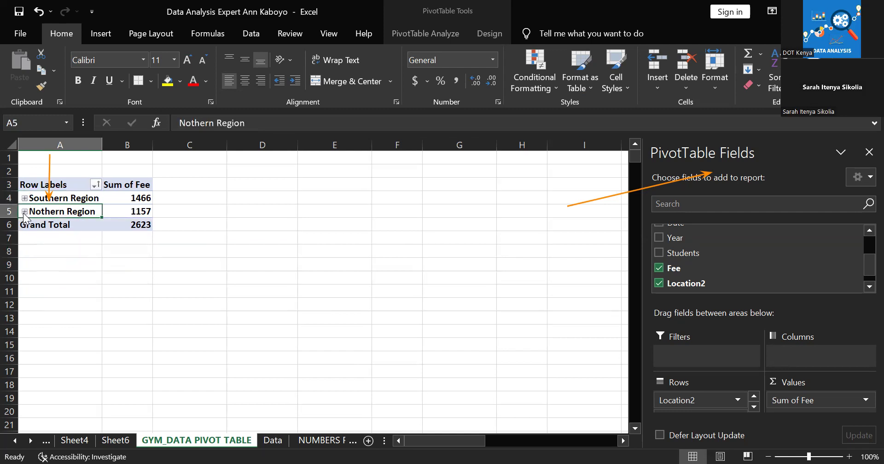
pyautogui.click(217, 230)
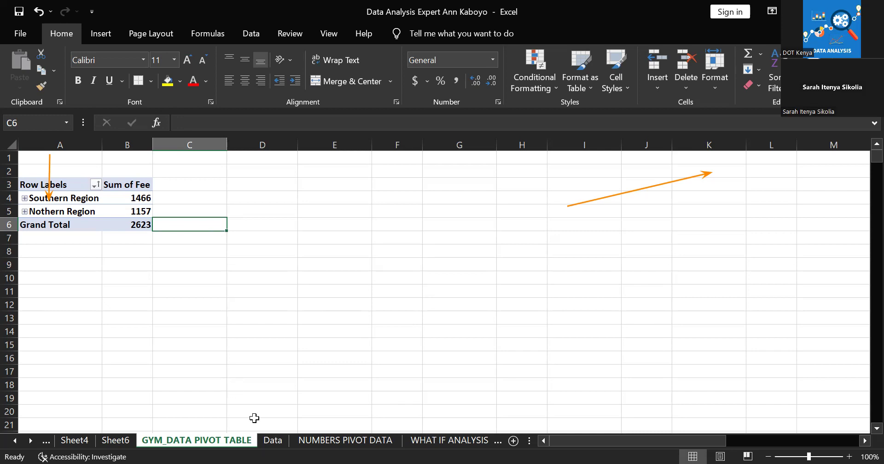
pyautogui.click(271, 441)
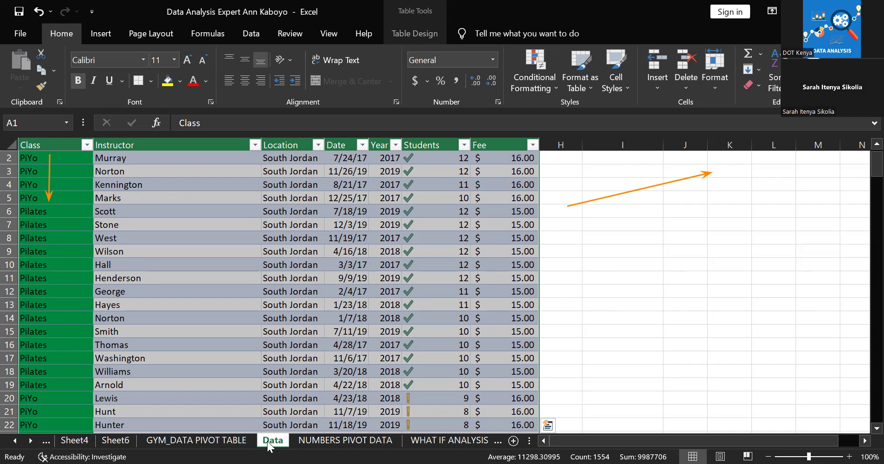
pyautogui.click(240, 443)
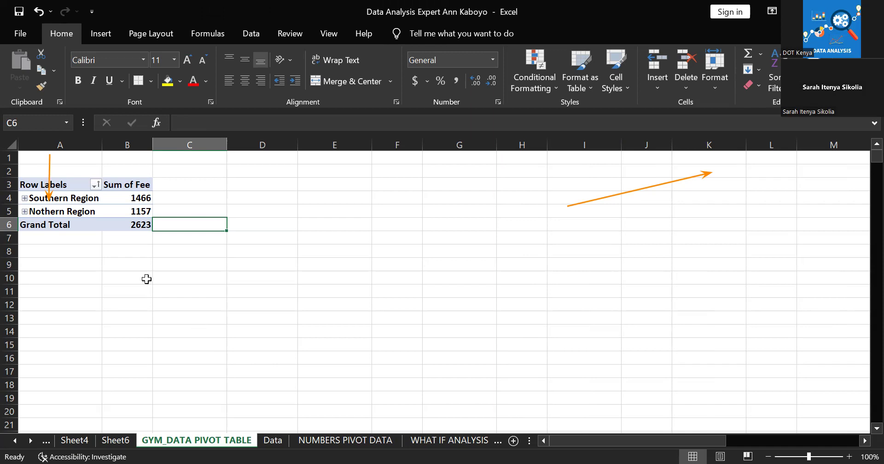
# - Remove the Location2 grouping field from the PivotTable and add the Year and Date fields
pyautogui.click(138, 211)
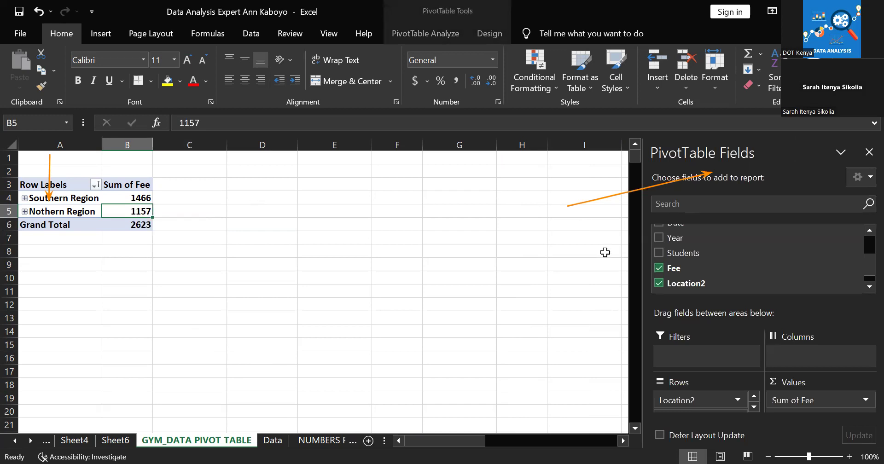
pyautogui.click(659, 282)
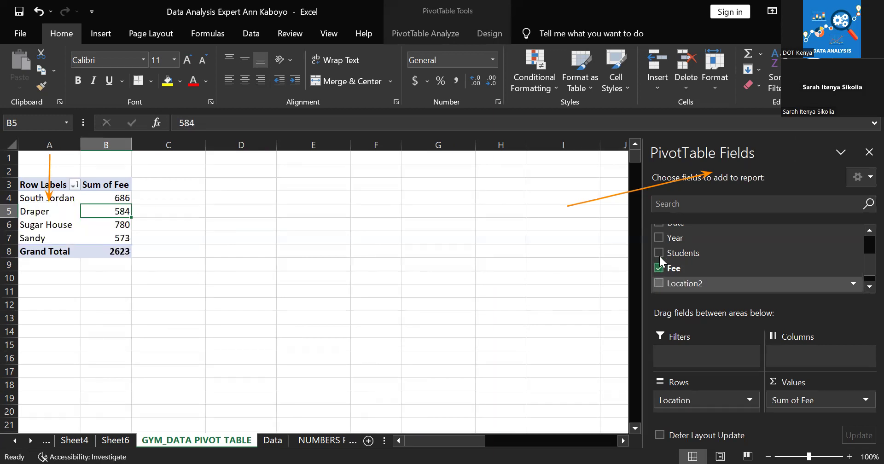
pyautogui.click(658, 238)
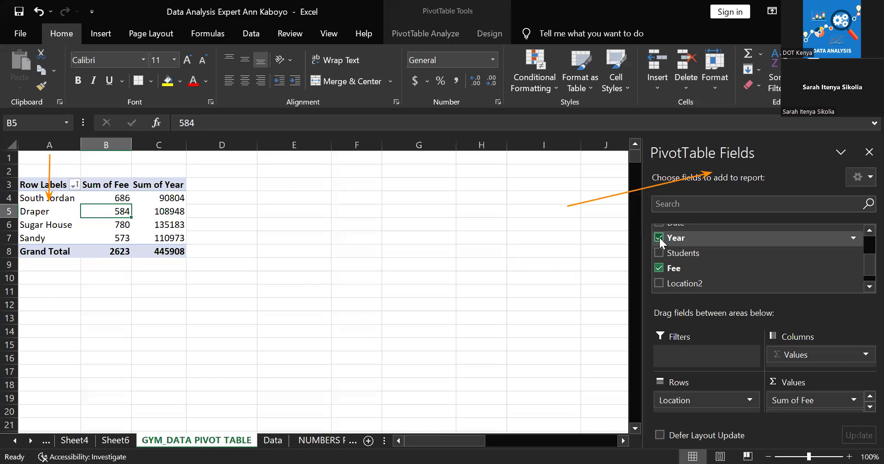
pyautogui.press('Up')
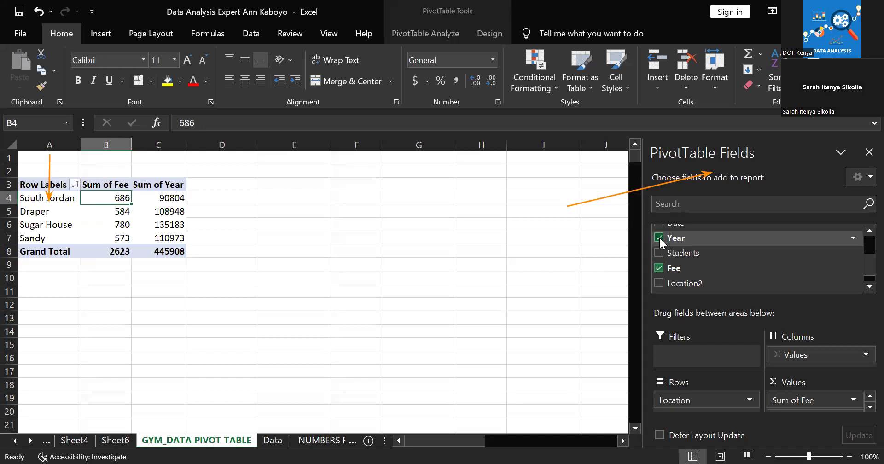
pyautogui.scroll(3, 775, 275)
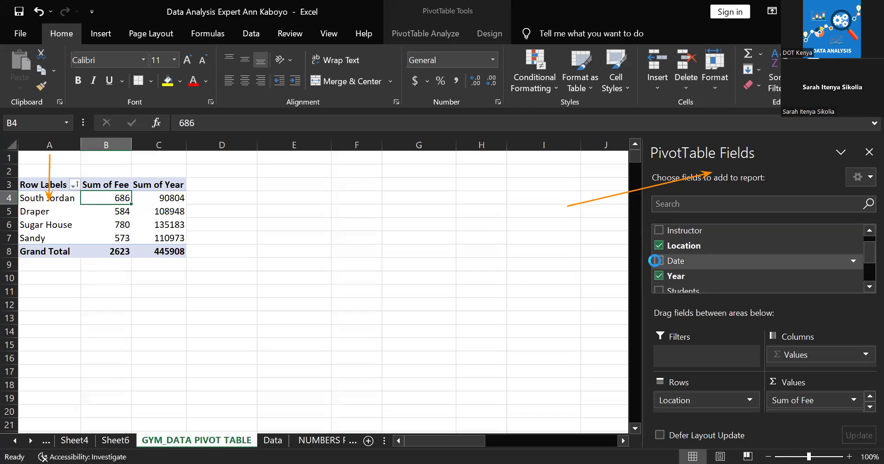
pyautogui.click(657, 261)
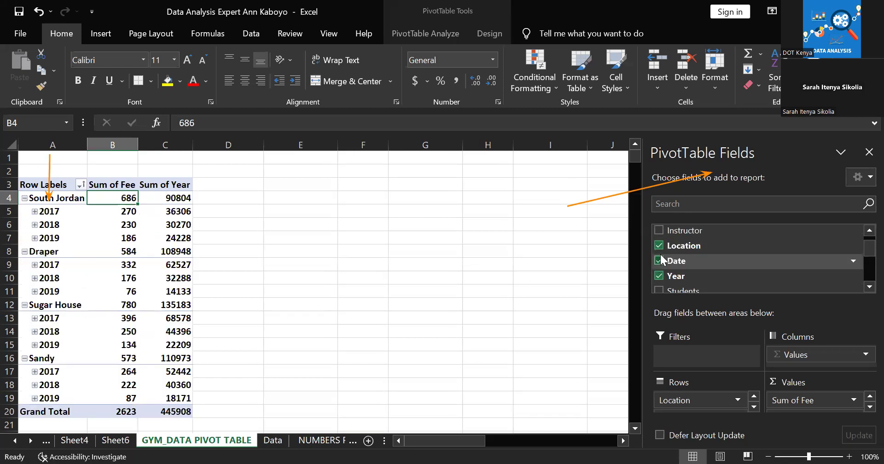
# - Remove the Location and Year fields from the PivotTable, keeping Date as the rows and Sum of Fee as the values
pyautogui.click(659, 244)
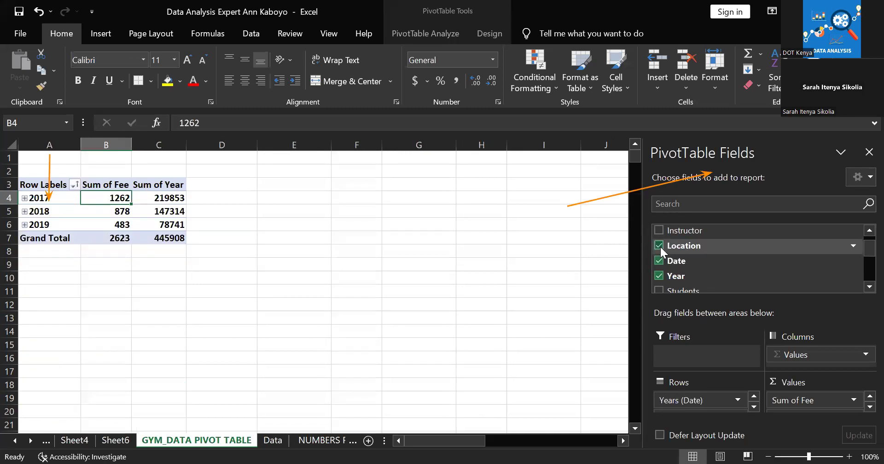
pyautogui.click(659, 275)
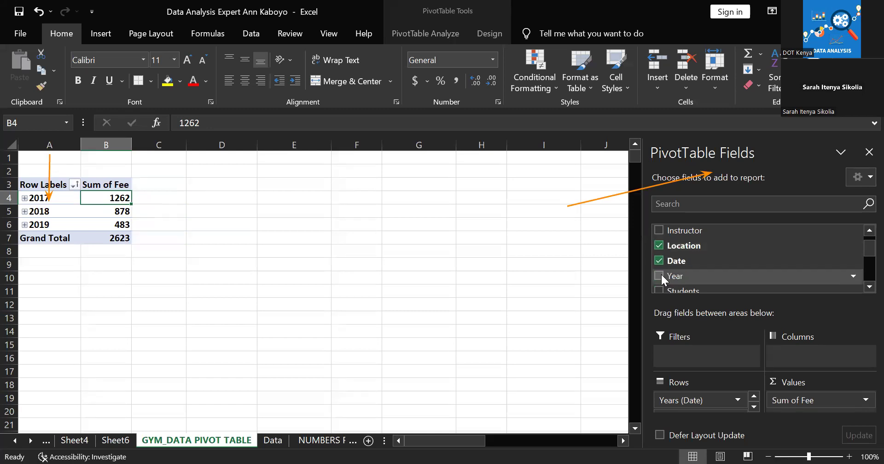
pyautogui.click(659, 276)
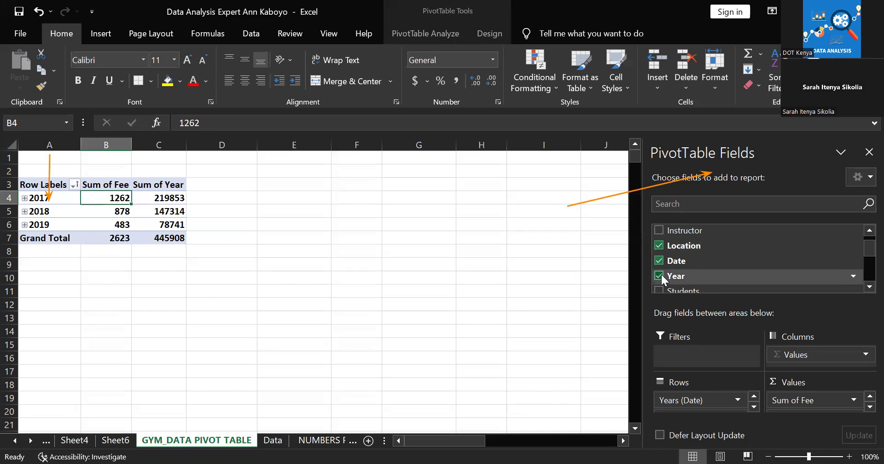
pyautogui.click(660, 275)
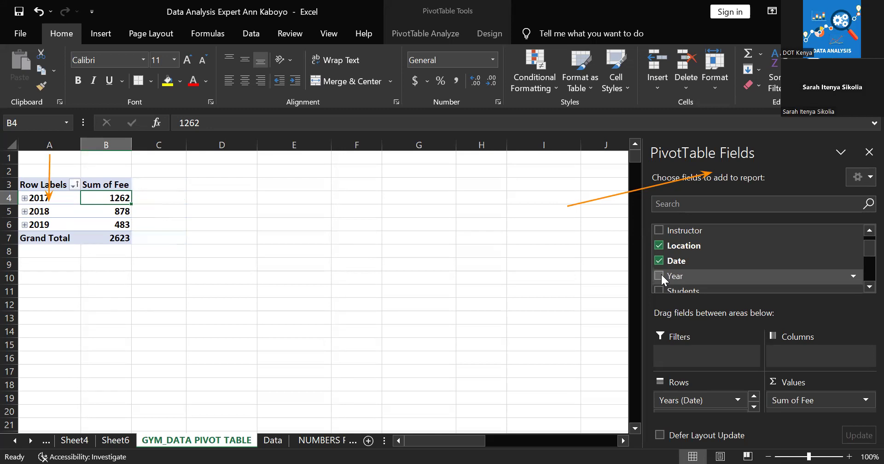
pyautogui.click(659, 244)
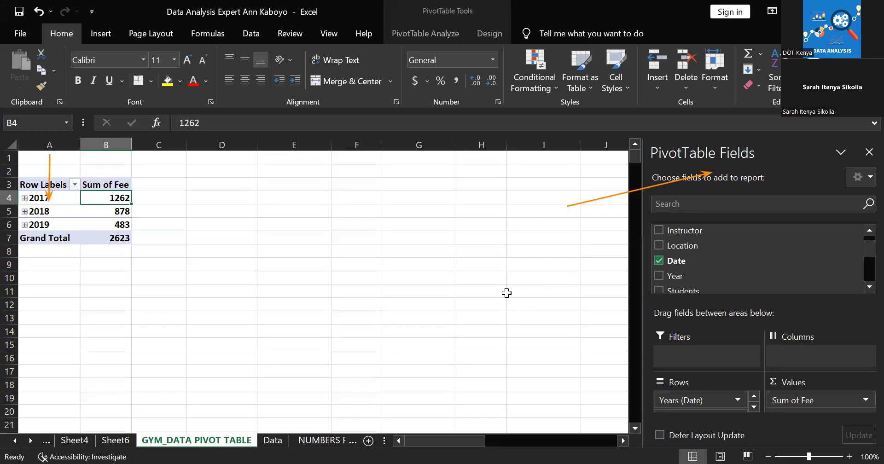
# - Expand 2017, 2018 and 2019 in the PivotTable to quarters, and expand Qtr1 to show its months
pyautogui.click(24, 200)
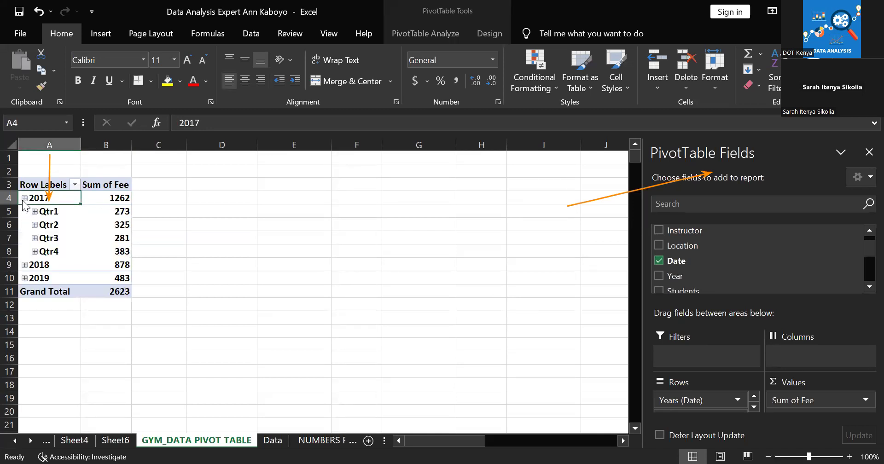
pyautogui.click(25, 265)
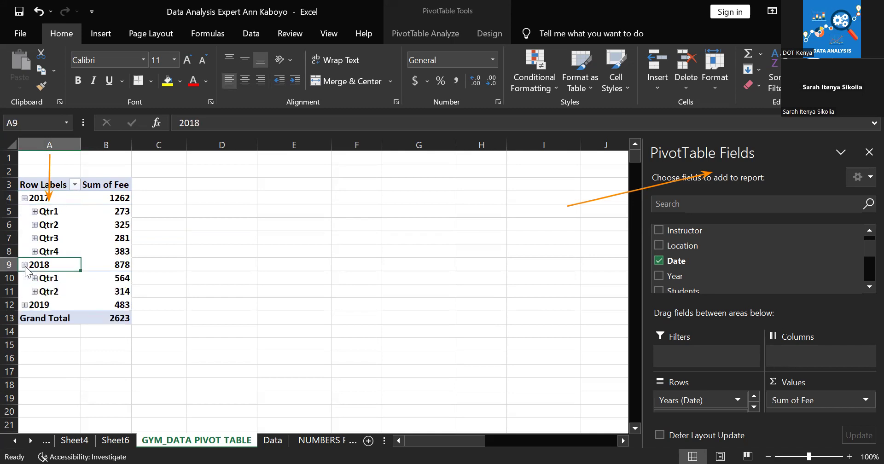
pyautogui.click(27, 305)
pyautogui.click(25, 305)
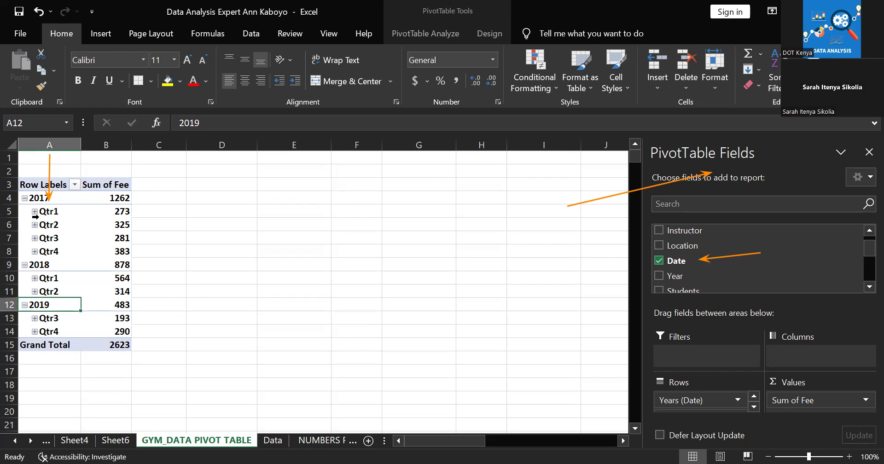
pyautogui.click(35, 212)
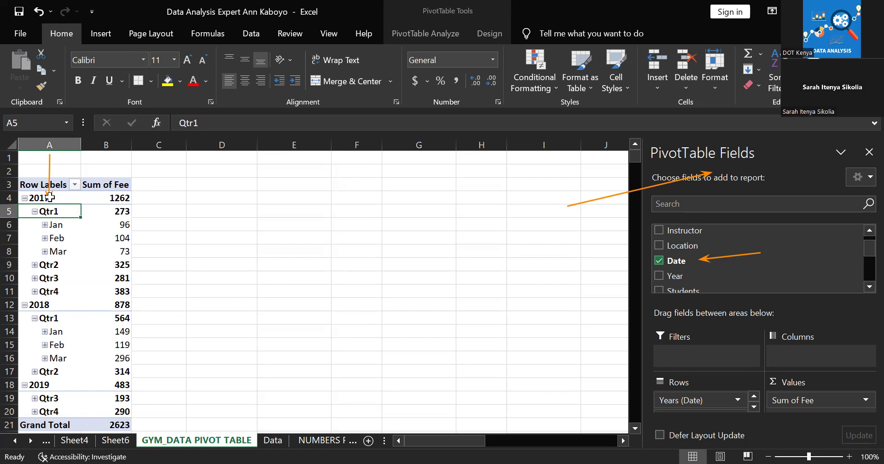
# - Collapse the 2017, 2018 and 2019 rows back to year level
pyautogui.click(25, 198)
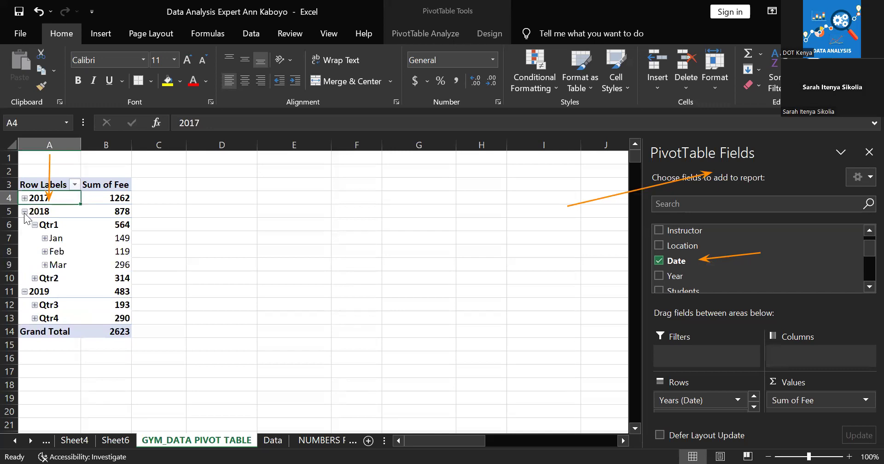
pyautogui.click(25, 212)
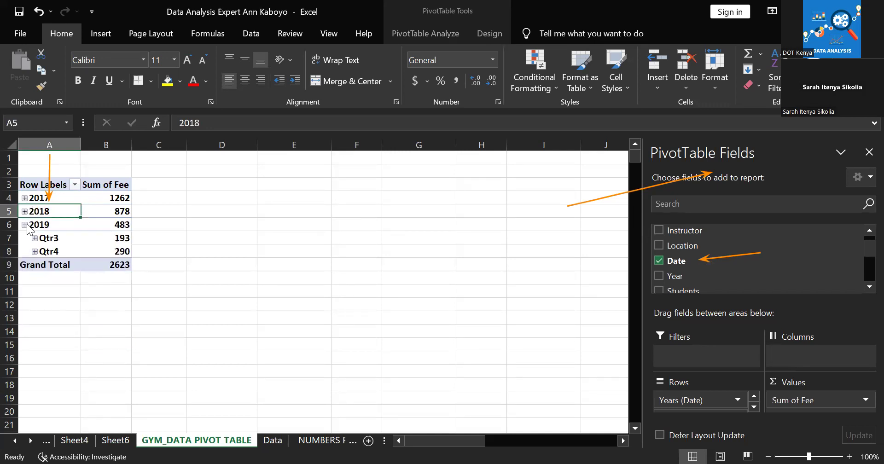
pyautogui.click(25, 224)
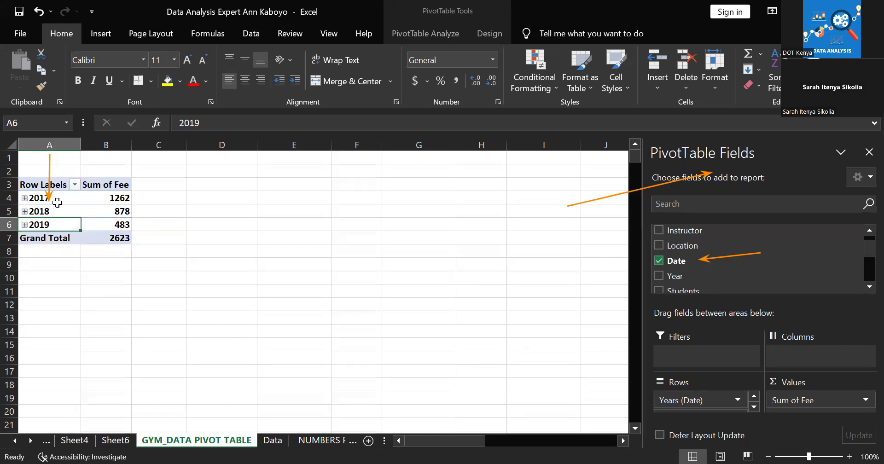
# - Ungroup the 2017 to 2019 year rows so the PivotTable lists fees by individual date
pyautogui.click(57, 197)
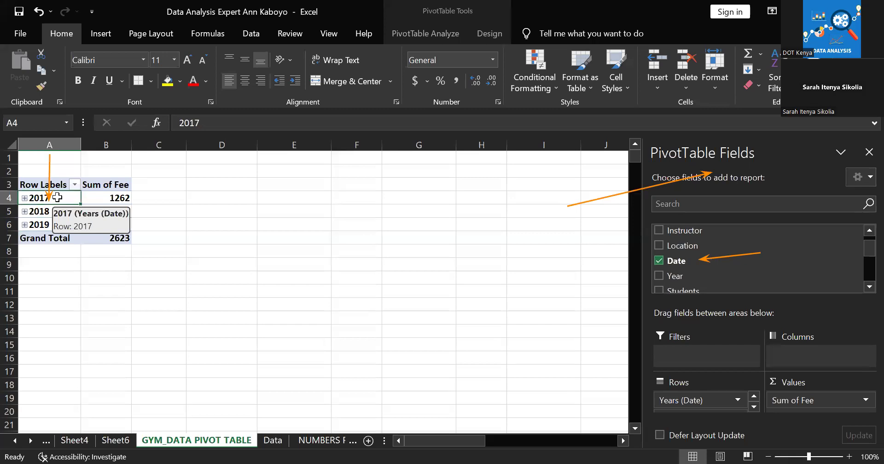
pyautogui.hotkey('shift', 'Down')
pyautogui.hotkey('shift', 'Down')
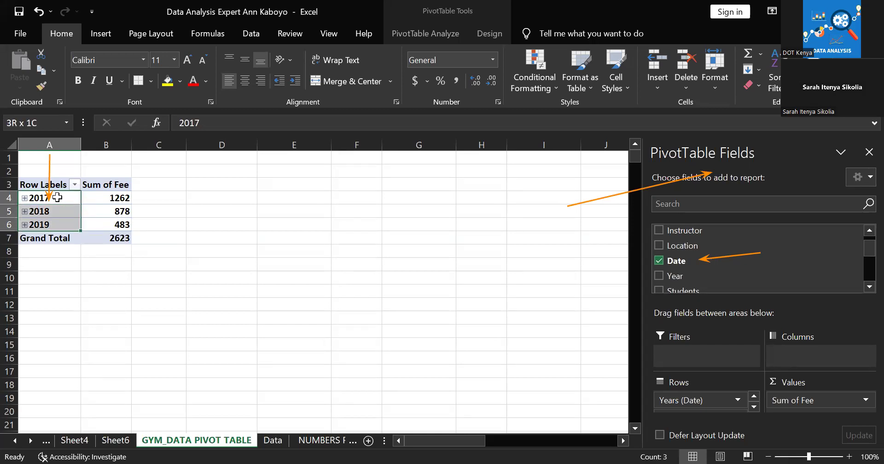
pyautogui.rightClick(57, 201)
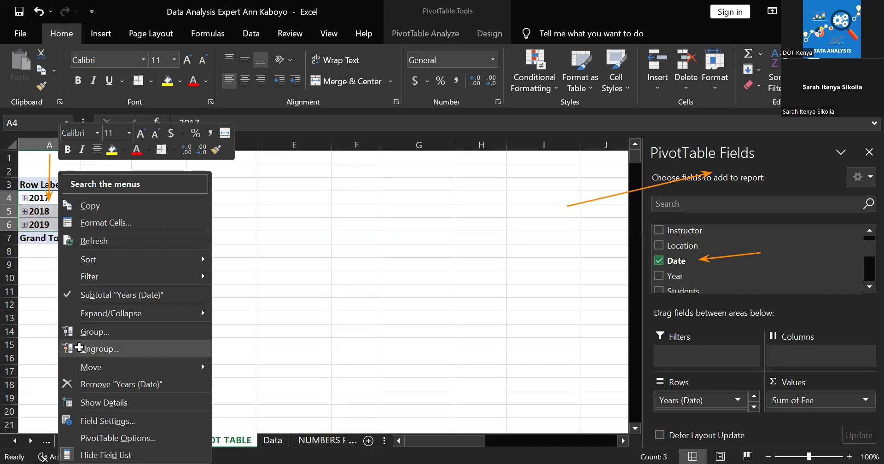
pyautogui.click(99, 349)
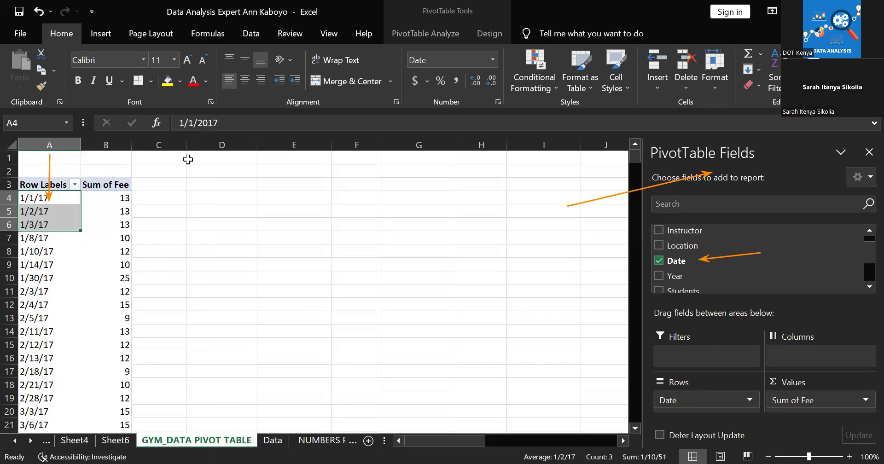
# - Try to group all the individual date rows, from 1/1/17 to 12/23/19, excluding the Grand Total
pyautogui.click(174, 196)
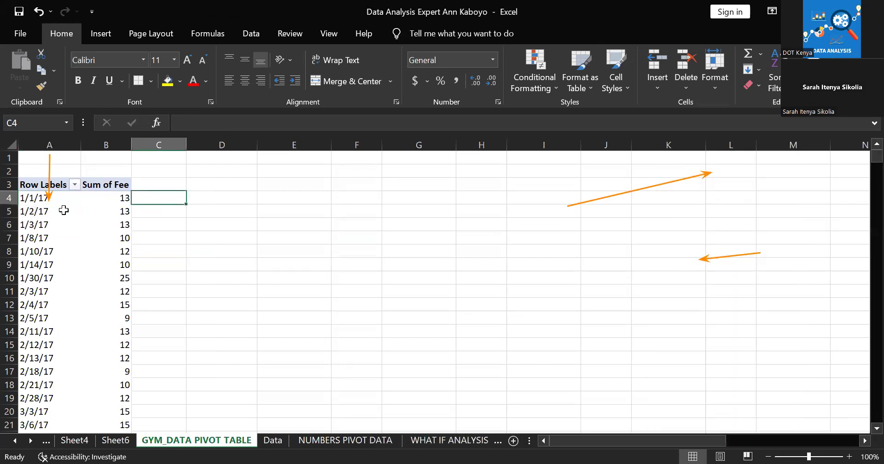
pyautogui.click(53, 199)
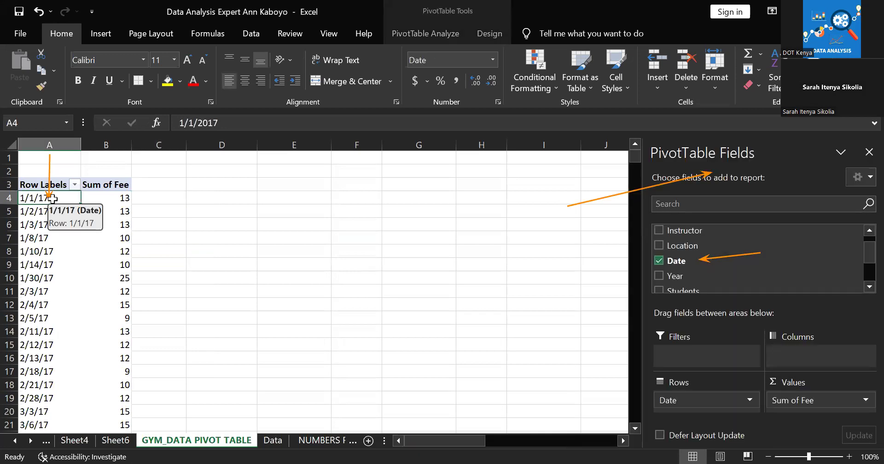
pyautogui.hotkey('shift', 'Down')
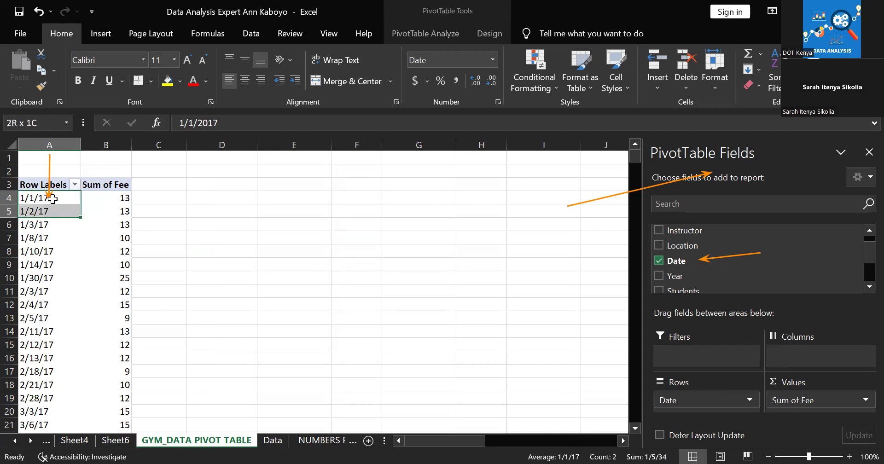
pyautogui.hotkey('shift', 'Down')
pyautogui.hotkey('shift', 'Down')
pyautogui.hotkey('shift', 'Down')
pyautogui.hotkey('shift', 'Down')
pyautogui.hotkey('shift', 'Down')
pyautogui.hotkey('shift', 'Down')
pyautogui.hotkey('shift', 'Down')
pyautogui.hotkey('shift', 'Down')
pyautogui.hotkey('shift', 'Down')
pyautogui.hotkey('shift', 'Down')
pyautogui.hotkey('shift', 'Down')
pyautogui.hotkey('shift', 'Down')
pyautogui.hotkey('shift', 'Down')
pyautogui.hotkey('shift', 'Down')
pyautogui.hotkey('shift', 'Down')
pyautogui.hotkey('shift', 'Down')
pyautogui.hotkey('shift', 'Down')
pyautogui.hotkey('shift', 'Down')
pyautogui.hotkey('shift', 'Down')
pyautogui.hotkey('shift', 'Down')
pyautogui.hotkey('shift', 'Down')
pyautogui.hotkey('shift', 'Down')
pyautogui.hotkey('shift', 'Down')
pyautogui.hotkey('shift', 'Down')
pyautogui.hotkey('shift', 'Down')
pyautogui.hotkey('shift', 'Down')
pyautogui.hotkey('shift', 'Down')
pyautogui.hotkey('shift', 'Down')
pyautogui.hotkey('shift', 'Down')
pyautogui.hotkey('shift', 'Down')
pyautogui.hotkey('shift', 'Down')
pyautogui.hotkey('shift', 'Down')
pyautogui.hotkey('shift', 'Down')
pyautogui.hotkey('shift', 'Down')
pyautogui.hotkey('shift', 'Down')
pyautogui.hotkey('shift', 'Down')
pyautogui.hotkey('shift', 'Down')
pyautogui.hotkey('shift', 'Down')
pyautogui.hotkey('shift', 'Down')
pyautogui.hotkey('shift', 'Down')
pyautogui.hotkey('shift', 'Down')
pyautogui.hotkey('shift', 'Down')
pyautogui.hotkey('shift', 'Down')
pyautogui.hotkey('shift', 'Down')
pyautogui.hotkey('shift', 'Down')
pyautogui.hotkey('shift', 'Down')
pyautogui.hotkey('shift', 'Down')
pyautogui.hotkey('shift', 'Down')
pyautogui.hotkey('shift', 'Down')
pyautogui.hotkey('shift', 'Down')
pyautogui.hotkey('shift', 'Down')
pyautogui.hotkey('shift', 'Down')
pyautogui.hotkey('shift', 'Down')
pyautogui.hotkey('shift', 'Down')
pyautogui.hotkey('shift', 'Down')
pyautogui.hotkey('shift', 'Down')
pyautogui.hotkey('shift', 'Down')
pyautogui.hotkey('shift', 'Down')
pyautogui.hotkey('shift', 'Down')
pyautogui.hotkey('shift', 'Down')
pyautogui.hotkey('shift', 'Down')
pyautogui.hotkey('shift', 'Down')
pyautogui.hotkey('shift', 'Down')
pyautogui.hotkey('shift', 'Down')
pyautogui.hotkey('shift', 'Down')
pyautogui.hotkey('shift', 'Down')
pyautogui.hotkey('shift', 'Down')
pyautogui.hotkey('shift', 'Down')
pyautogui.hotkey('shift', 'Down')
pyautogui.hotkey('shift', 'Down')
pyautogui.hotkey('shift', 'Down')
pyautogui.hotkey('shift', 'Down')
pyautogui.hotkey('shift', 'Down')
pyautogui.hotkey('shift', 'Down')
pyautogui.hotkey('shift', 'Down')
pyautogui.hotkey('shift', 'Down')
pyautogui.hotkey('shift', 'Down')
pyautogui.hotkey('shift', 'Down')
pyautogui.hotkey('shift', 'Down')
pyautogui.hotkey('shift', 'Down')
pyautogui.hotkey('shift', 'Down')
pyautogui.hotkey('shift', 'Down')
pyautogui.hotkey('shift', 'Down')
pyautogui.hotkey('shift', 'Down')
pyautogui.hotkey('shift', 'Down')
pyautogui.hotkey('shift', 'Down')
pyautogui.hotkey('shift', 'Down')
pyautogui.hotkey('shift', 'Down')
pyautogui.hotkey('shift', 'Down')
pyautogui.hotkey('shift', 'Down')
pyautogui.hotkey('shift', 'Down')
pyautogui.hotkey('shift', 'Down')
pyautogui.hotkey('shift', 'Down')
pyautogui.hotkey('shift', 'Down')
pyautogui.hotkey('shift', 'Down')
pyautogui.hotkey('shift', 'Down')
pyautogui.hotkey('shift', 'Down')
pyautogui.hotkey('shift', 'Down')
pyautogui.hotkey('shift', 'Down')
pyautogui.hotkey('shift', 'Down')
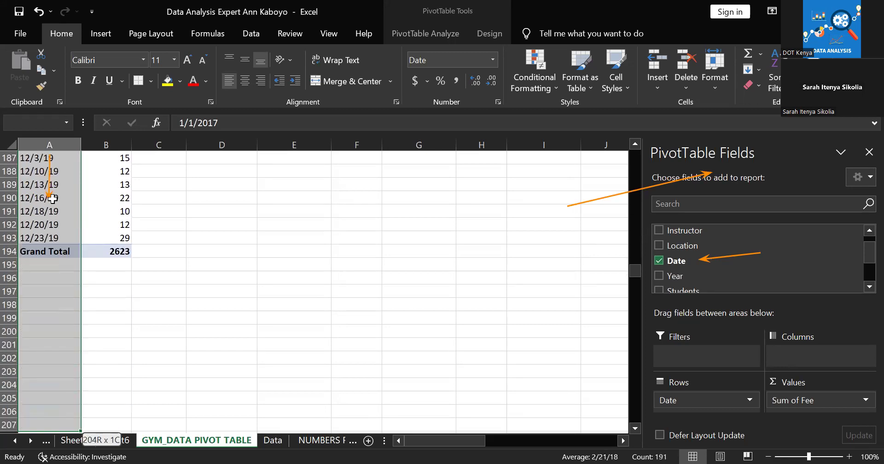
pyautogui.hotkey('shift', 'Up')
pyautogui.hotkey('shift', 'Up')
pyautogui.hotkey('shift', 'Up')
pyautogui.hotkey('shift', 'Up')
pyautogui.hotkey('shift', 'Up')
pyautogui.hotkey('shift', 'Up')
pyautogui.hotkey('shift', 'Up')
pyautogui.hotkey('shift', 'Up')
pyautogui.hotkey('shift', 'Up')
pyautogui.hotkey('shift', 'Up')
pyautogui.hotkey('shift', 'Up')
pyautogui.hotkey('shift', 'Up')
pyautogui.hotkey('shift', 'Up')
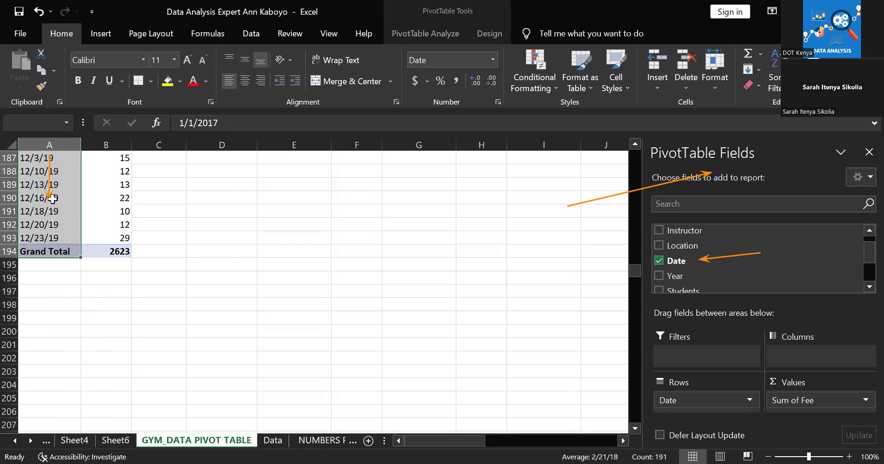
pyautogui.hotkey('shift', 'Up')
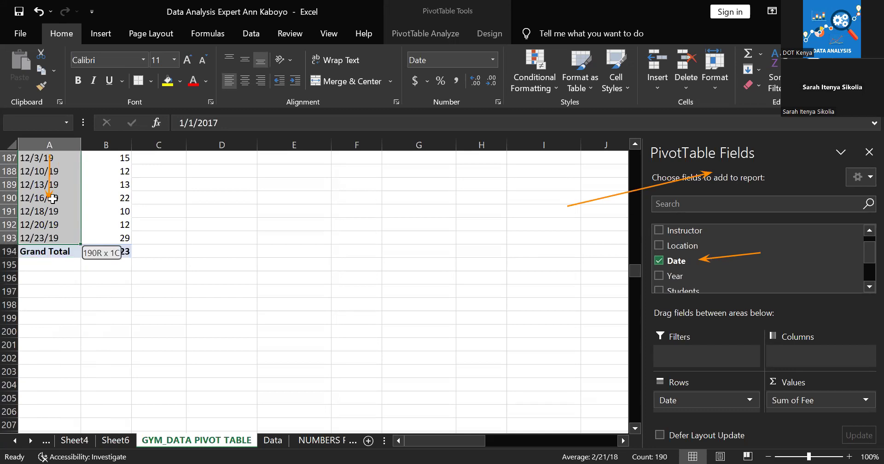
pyautogui.rightClick(635, 274)
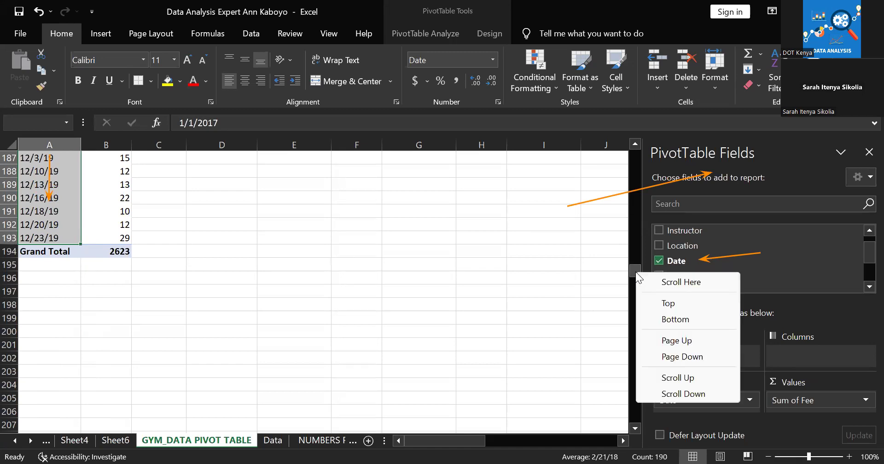
pyautogui.click(49, 197)
pyautogui.rightClick(50, 197)
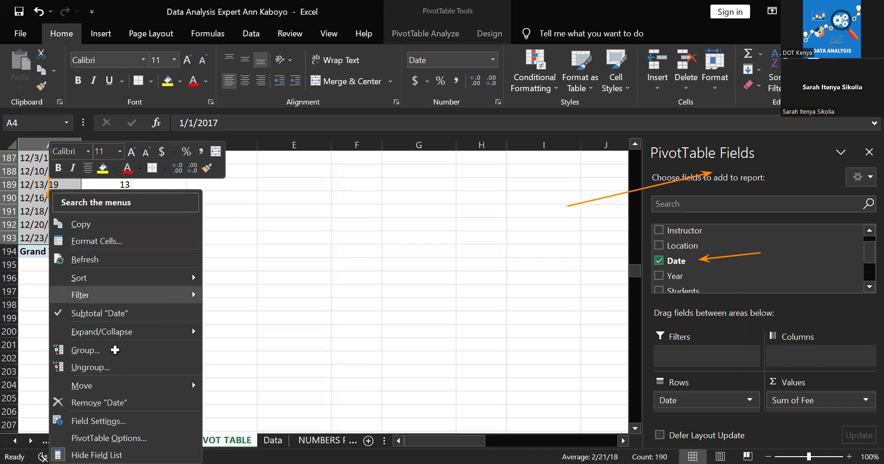
pyautogui.click(115, 350)
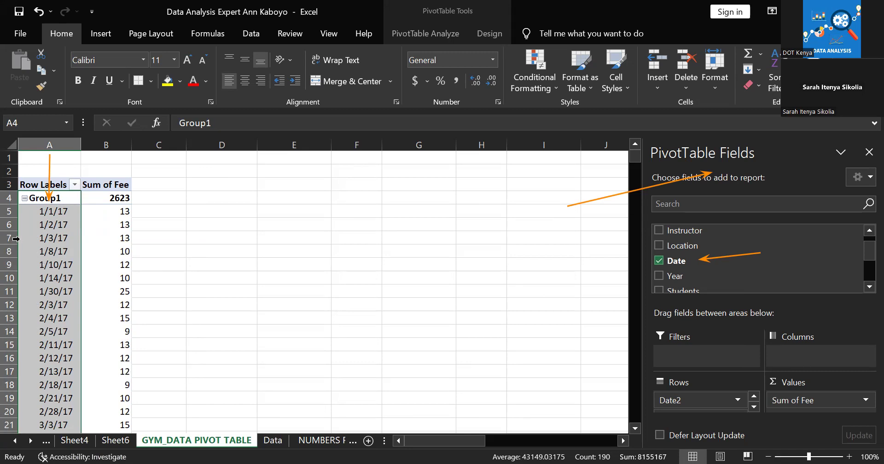
# - Undo the grouping of the individual dates and the ungrouping of the 2017 to 2019 year rows
pyautogui.click(36, 12)
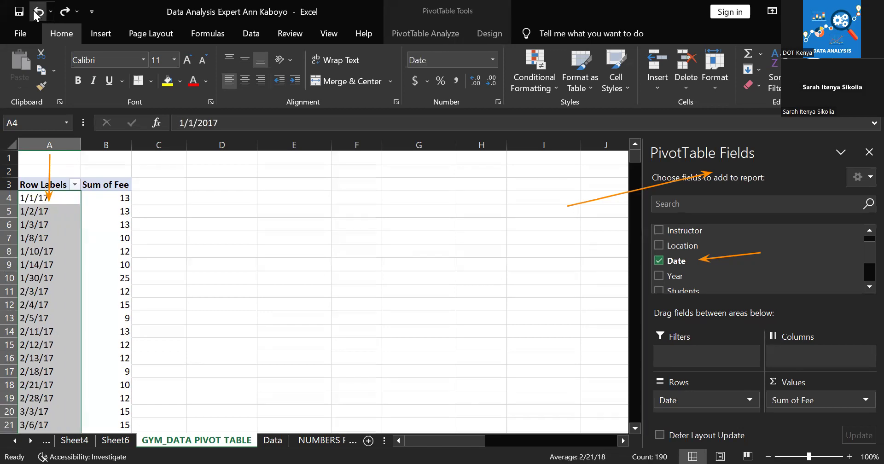
pyautogui.click(37, 13)
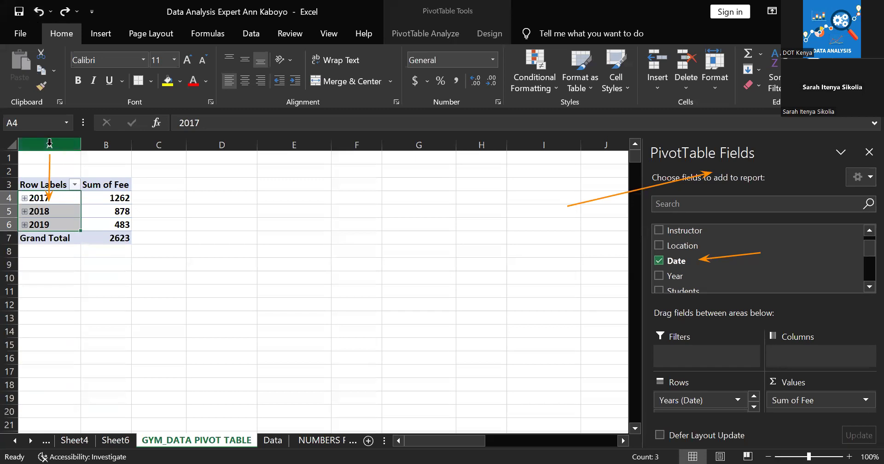
# - Regroup the PivotTable's dates by Quarters only, leaving out Months and Years
pyautogui.rightClick(66, 225)
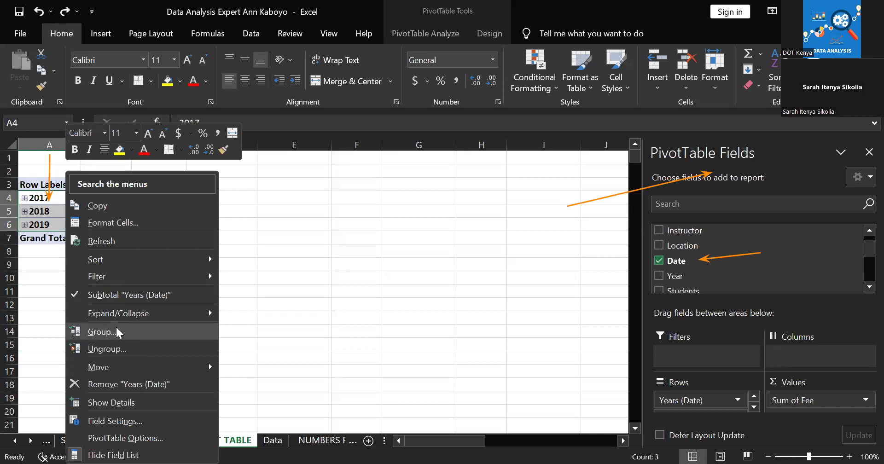
pyautogui.click(102, 331)
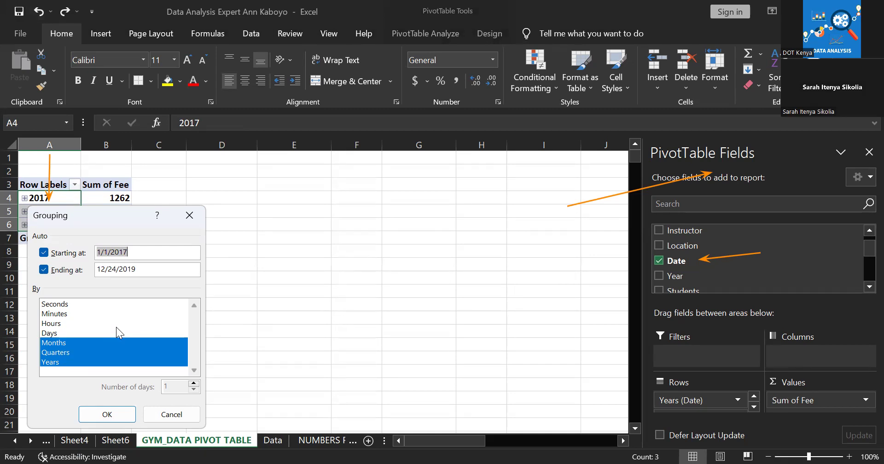
pyautogui.click(82, 344)
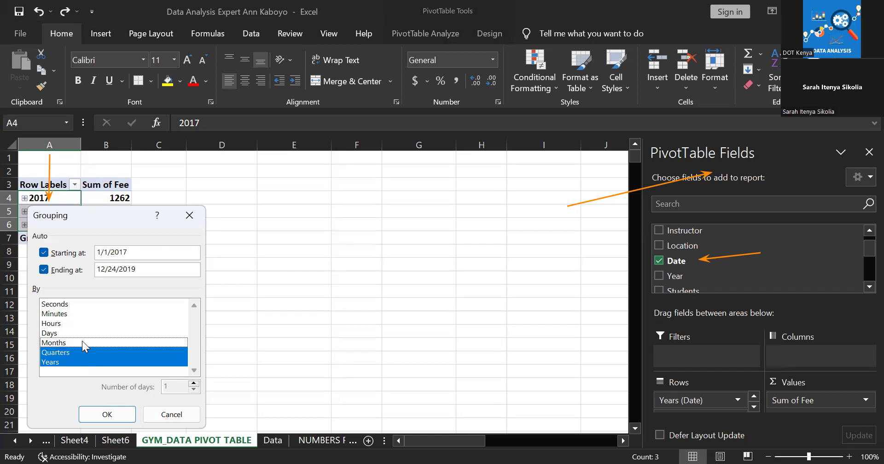
pyautogui.click(51, 363)
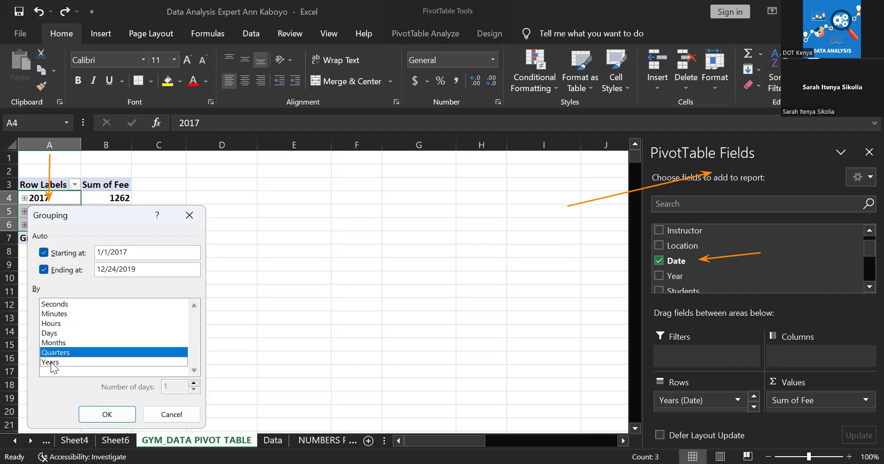
pyautogui.click(88, 414)
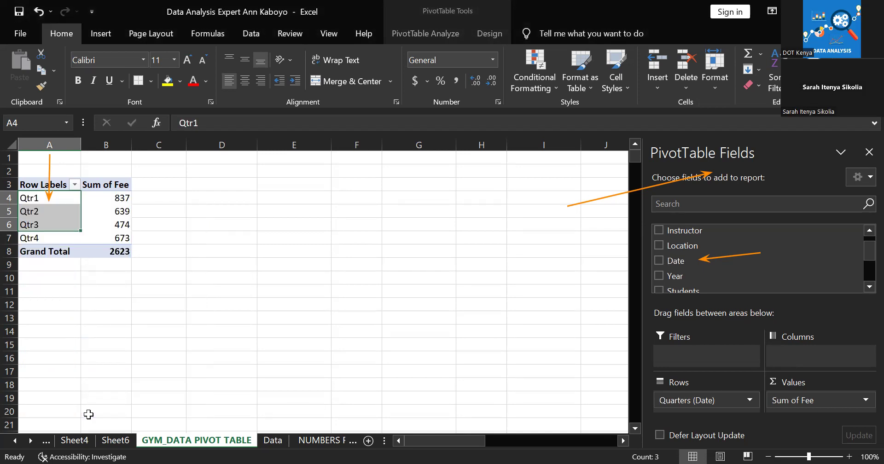
pyautogui.click(93, 227)
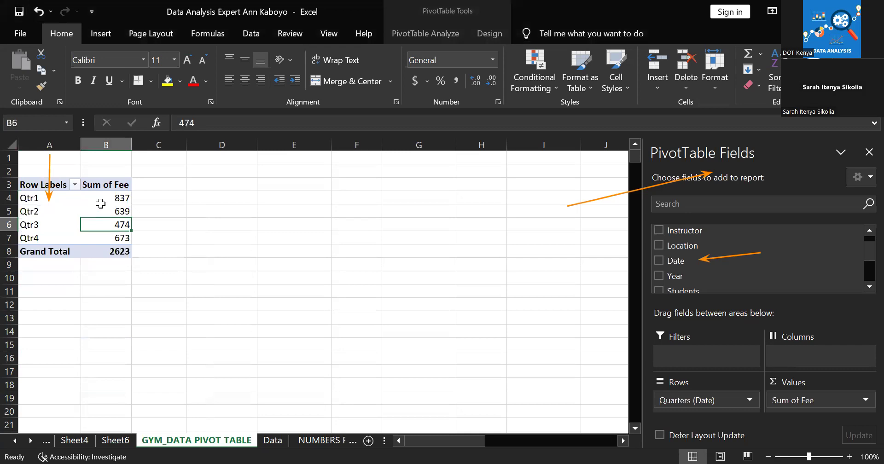
pyautogui.click(102, 202)
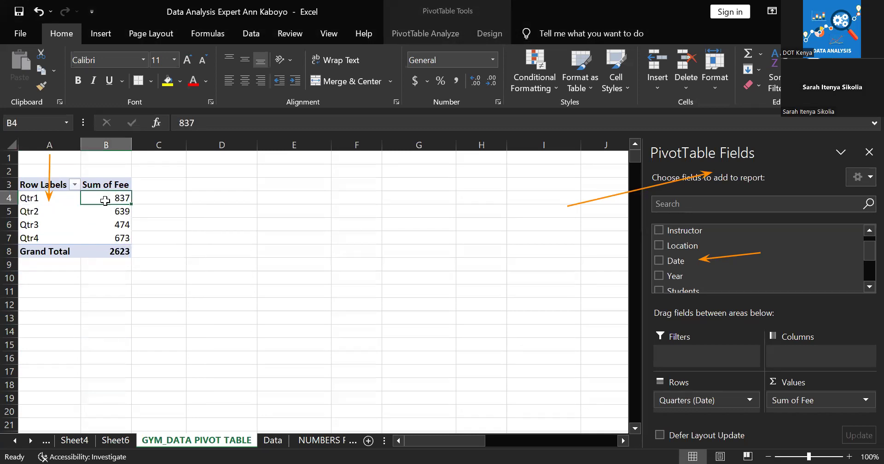
pyautogui.moveTo(106, 196)
# - Regroup the Qtr1 to Qtr4 rows by Months only, leaving out Quarters
pyautogui.click(58, 198)
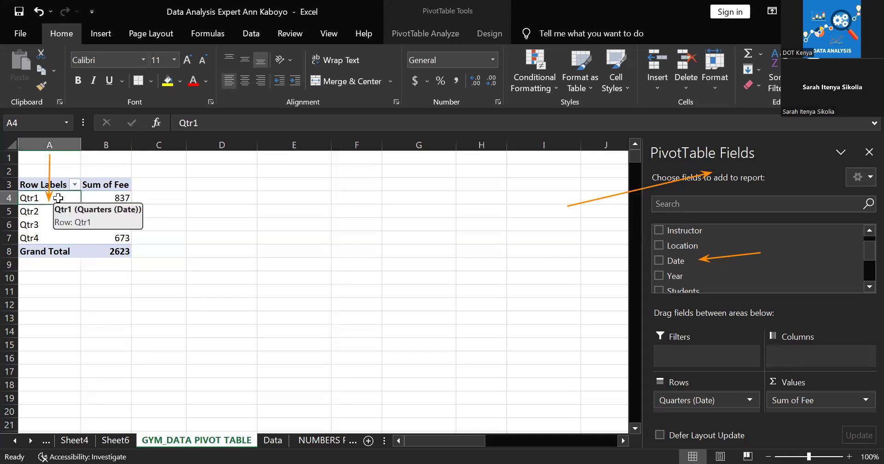
pyautogui.hotkey('shift', 'Down')
pyautogui.hotkey('shift', 'Down')
pyautogui.hotkey('shift', 'Down')
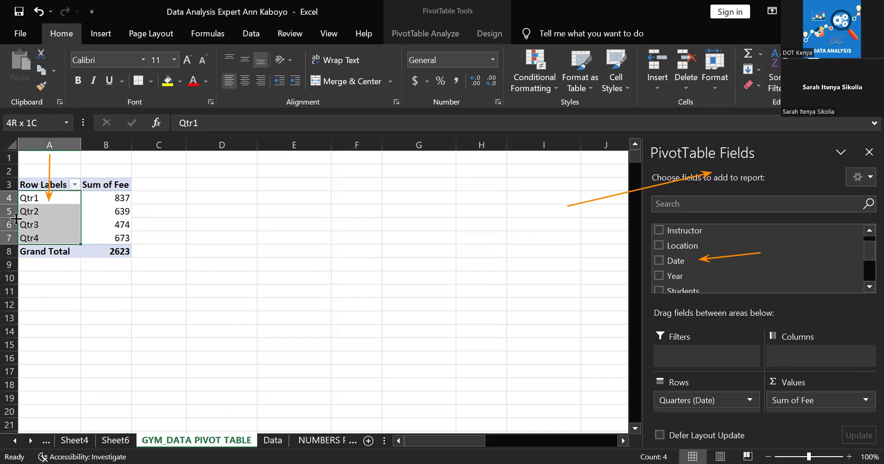
pyautogui.rightClick(70, 240)
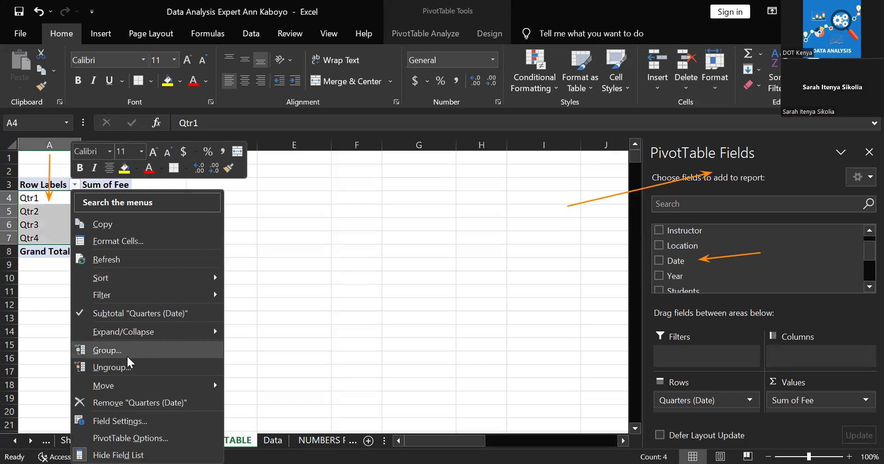
pyautogui.click(114, 353)
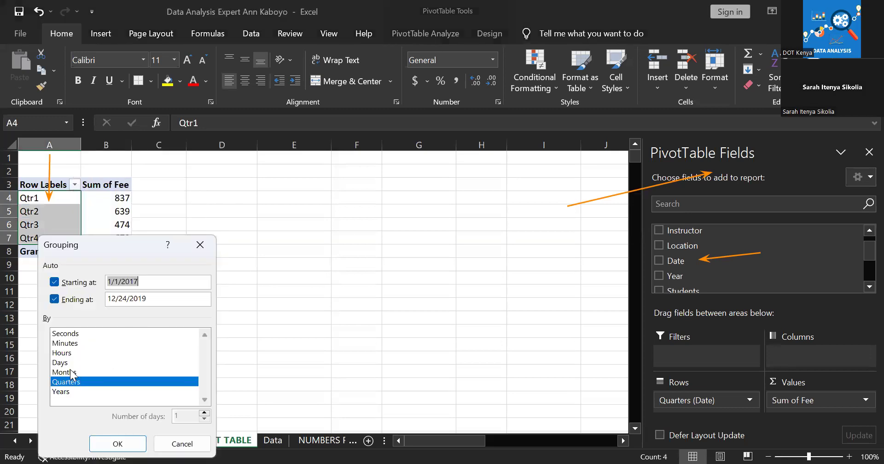
pyautogui.click(72, 372)
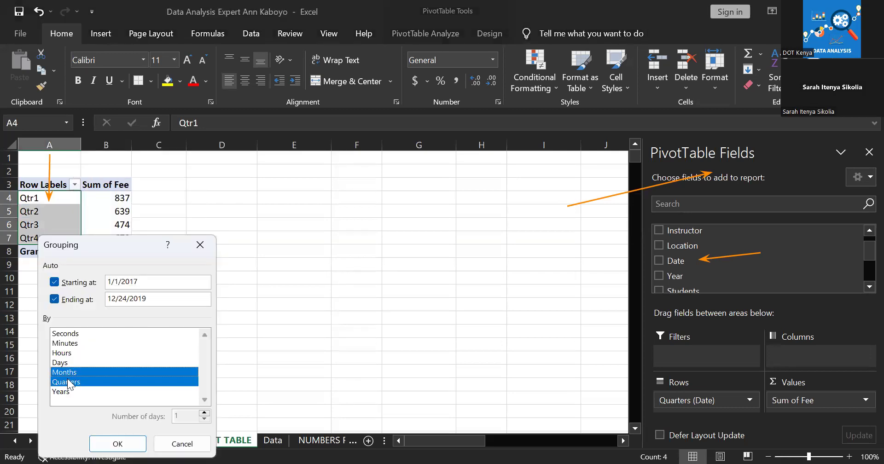
pyautogui.click(67, 383)
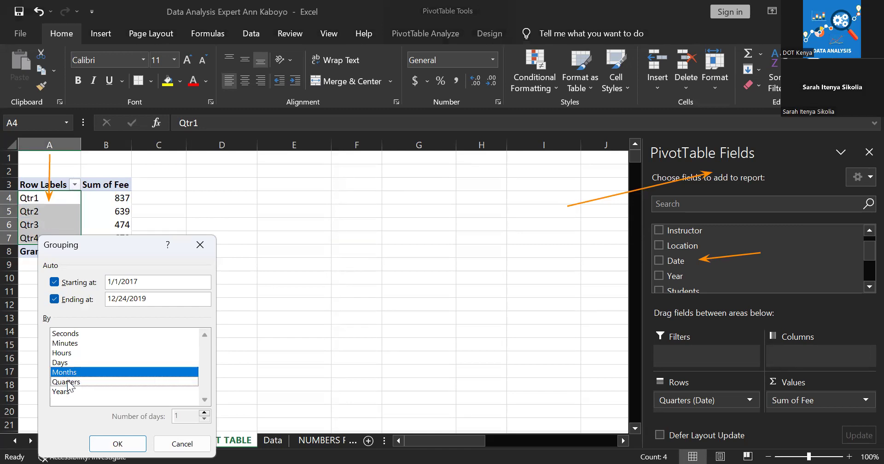
pyautogui.click(113, 444)
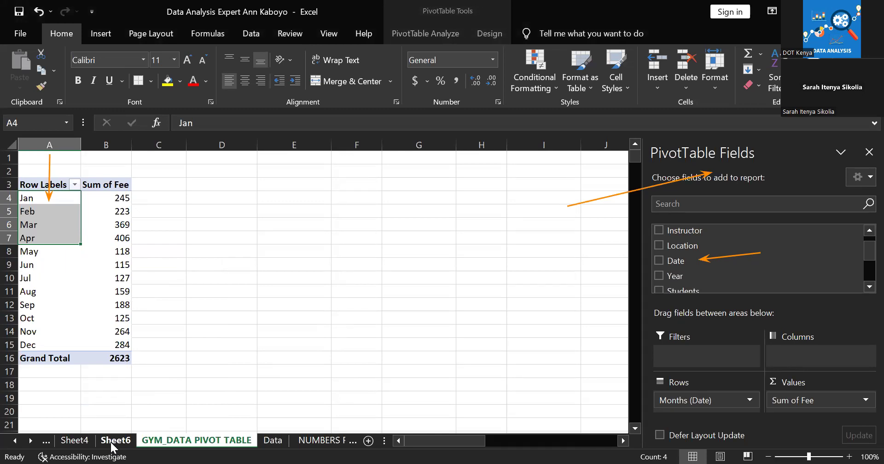
# - Examine the Sum of Fee values for the individual months in the PivotTable
pyautogui.click(90, 317)
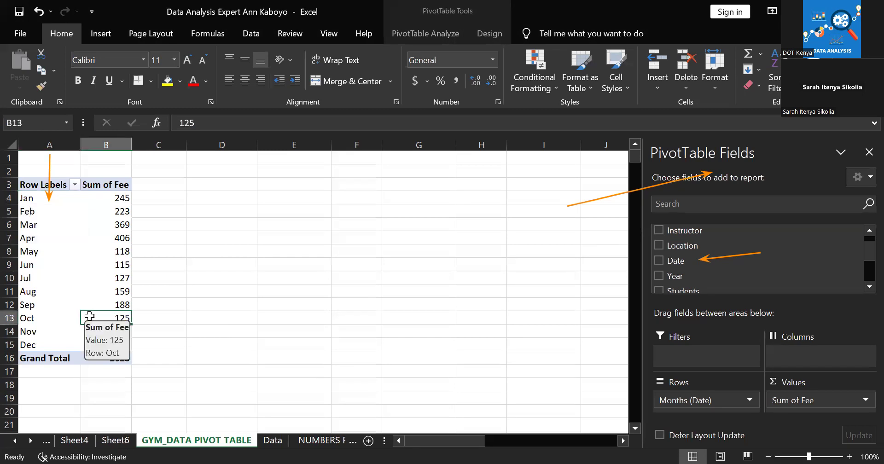
pyautogui.click(31, 238)
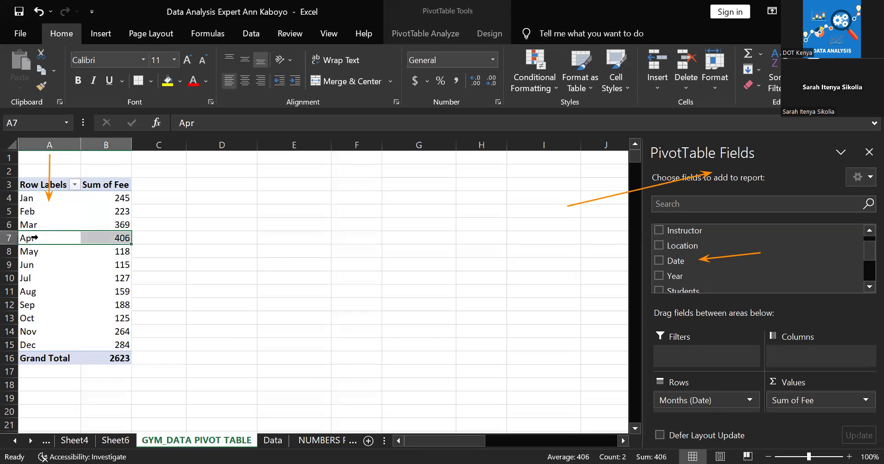
pyautogui.click(41, 253)
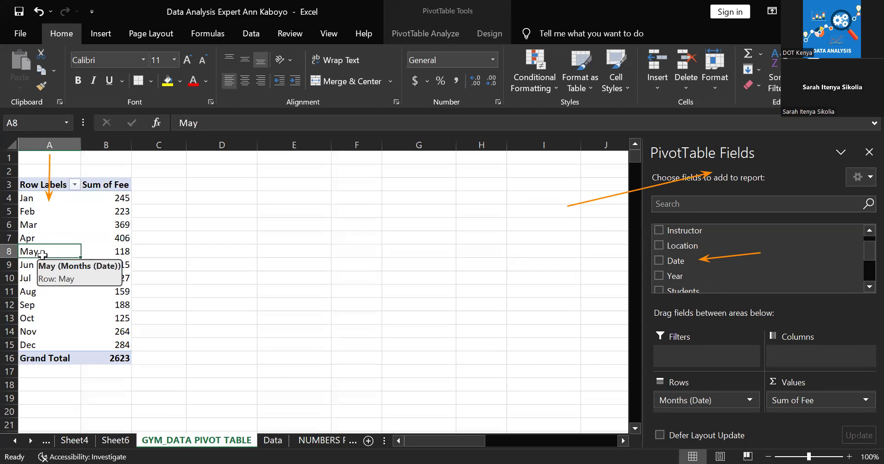
pyautogui.click(107, 199)
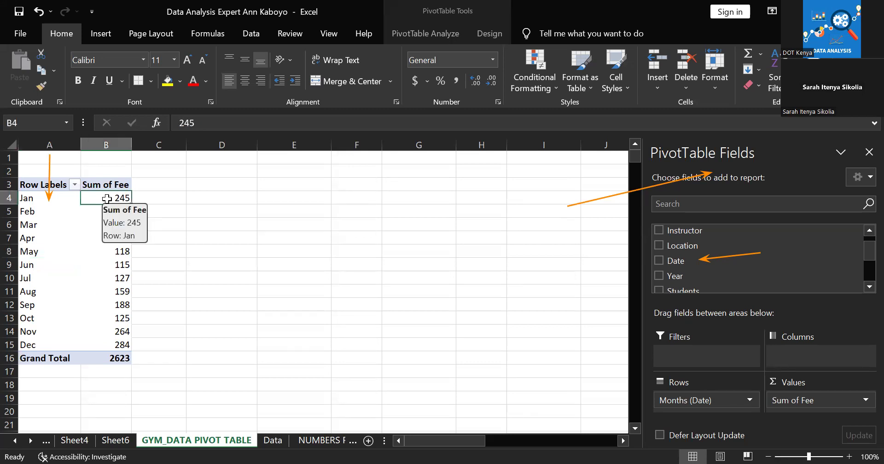
pyautogui.hotkey('shift', 'Down')
pyautogui.hotkey('shift', 'Down')
pyautogui.hotkey('shift', 'Down')
pyautogui.hotkey('shift', 'Down')
pyautogui.hotkey('shift', 'Down')
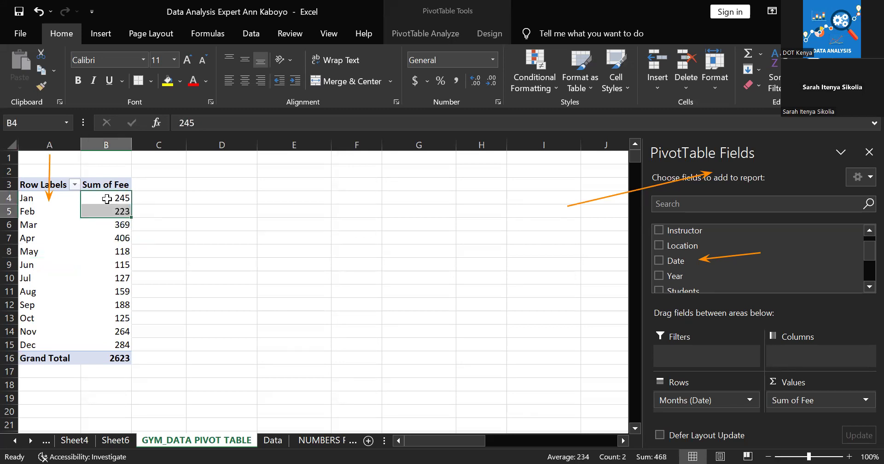
pyautogui.hotkey('shift', 'Down')
pyautogui.hotkey('shift', 'Down')
pyautogui.hotkey('shift', 'Down')
pyautogui.hotkey('shift', 'Down')
pyautogui.hotkey('shift', 'Down')
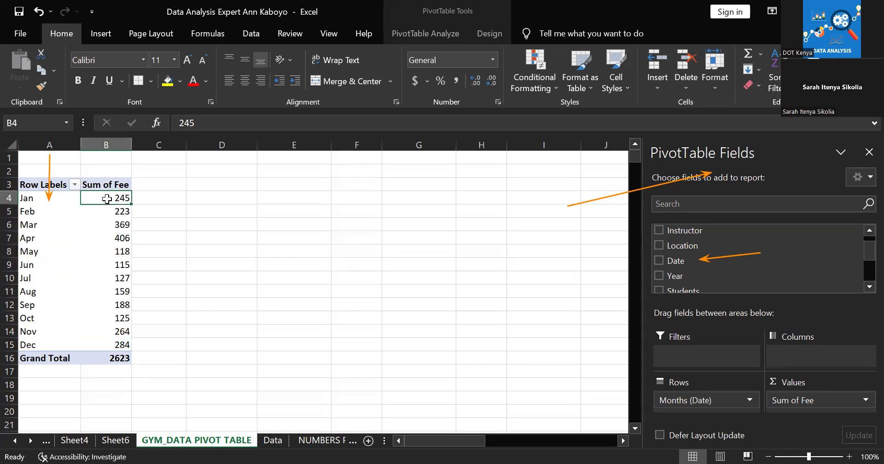
# - Sort the month rows by Sum of Fee from largest to smallest
pyautogui.rightClick(107, 198)
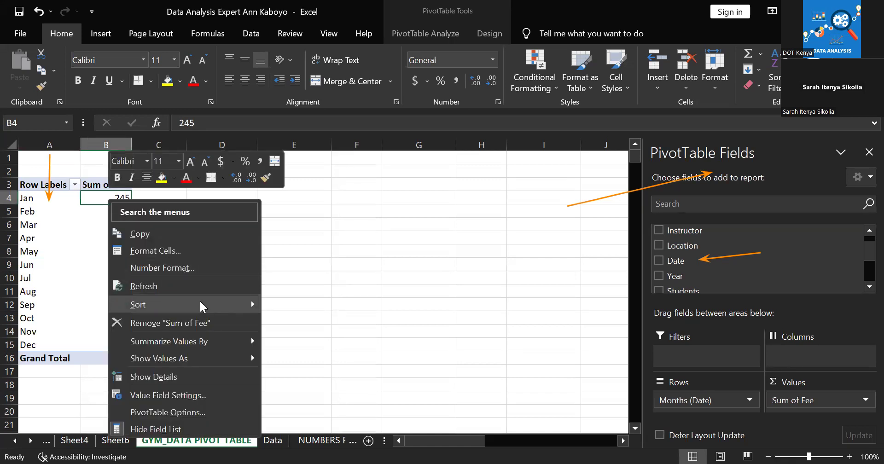
pyautogui.moveTo(252, 303)
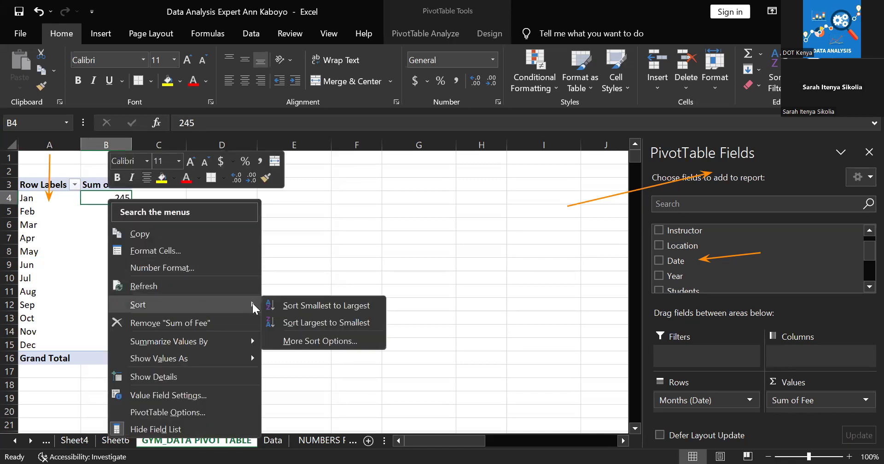
pyautogui.click(291, 323)
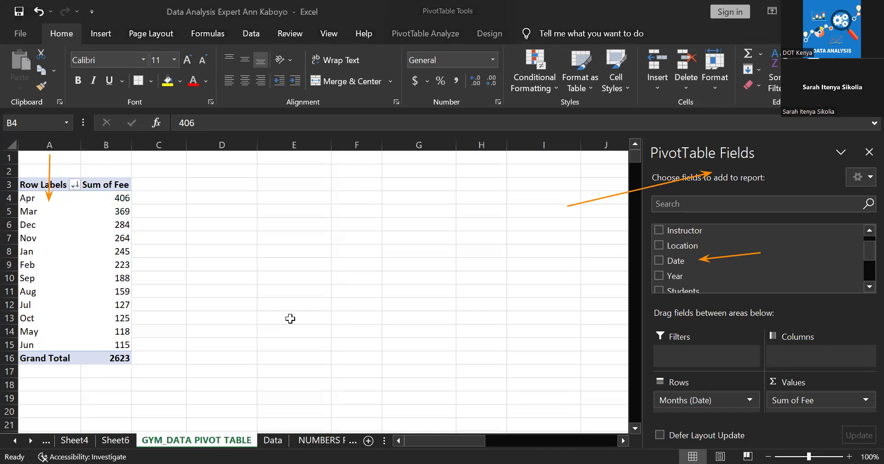
pyautogui.click(467, 23)
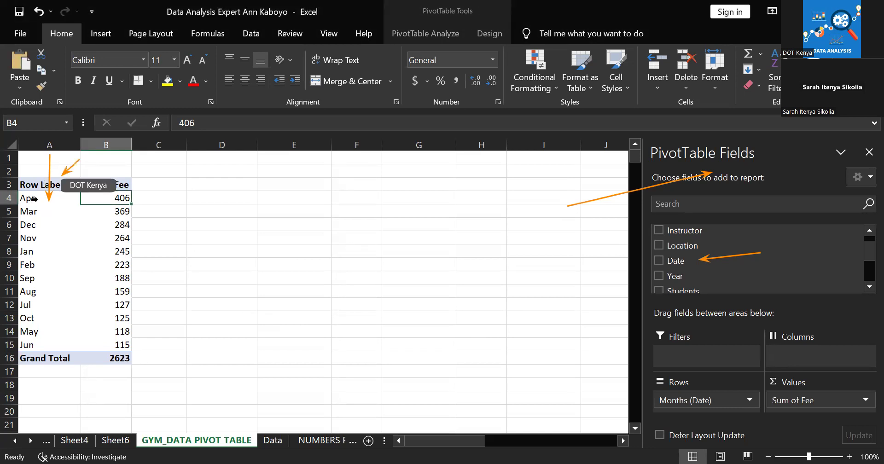
# - Rename the PivotTable's Row Labels header in cell A3 to "Months"
pyautogui.click(42, 184)
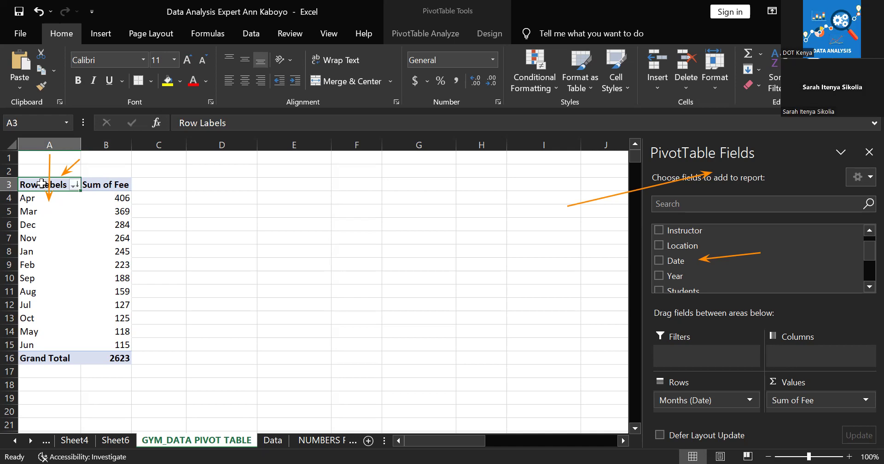
pyautogui.rightClick(41, 184)
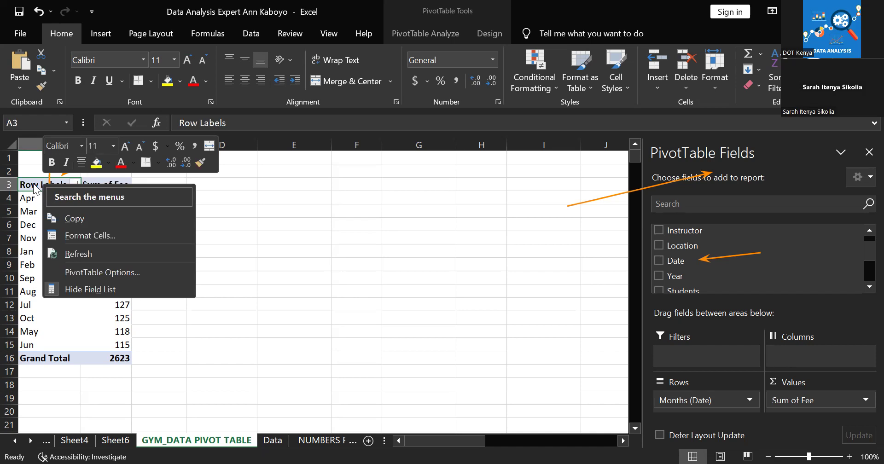
pyautogui.click(33, 184)
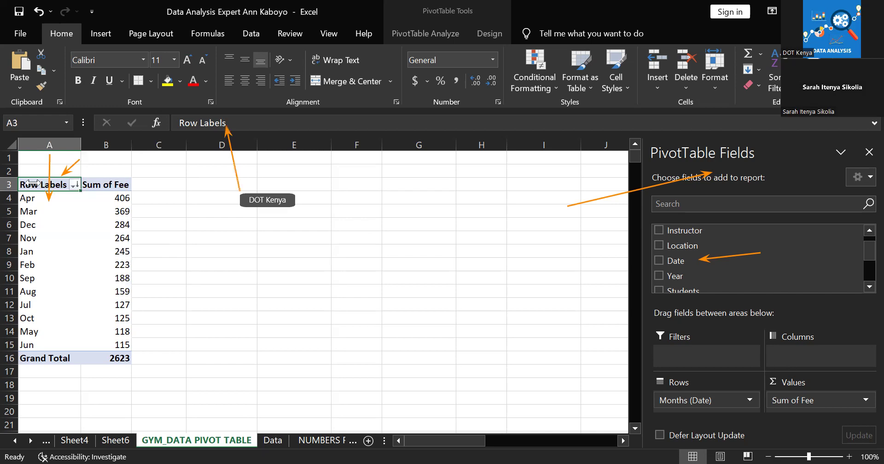
pyautogui.click(238, 123)
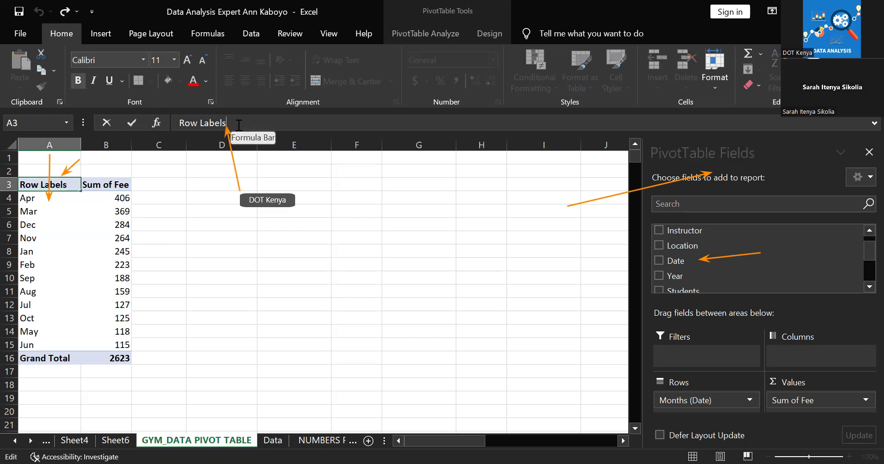
pyautogui.press('BackSpace')
pyautogui.press('BackSpace')
pyautogui.press('BackSpace')
pyautogui.press('BackSpace')
pyautogui.press('BackSpace')
pyautogui.press('BackSpace')
pyautogui.press('BackSpace')
pyautogui.press('BackSpace')
pyautogui.press('BackSpace')
pyautogui.press('BackSpace')
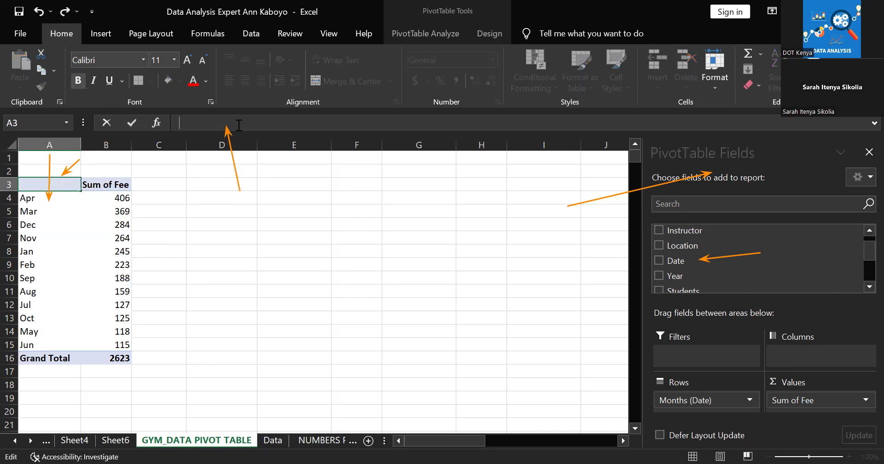
pyautogui.write('Months')
pyautogui.press('Return')
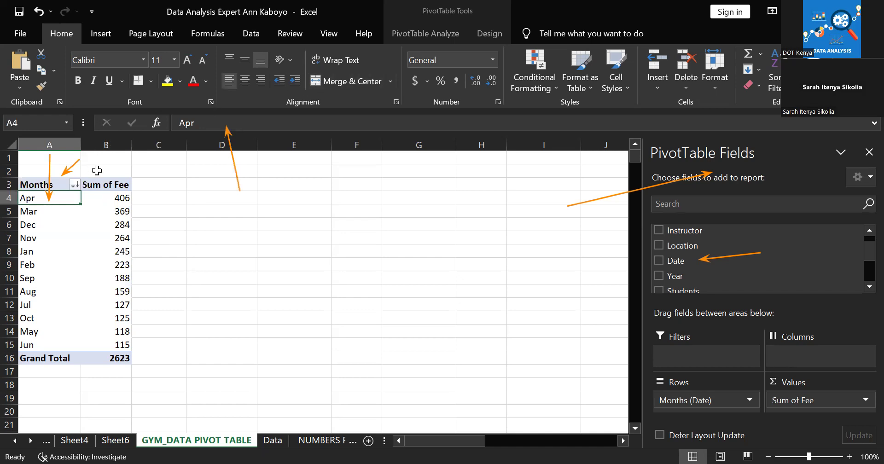
# - Rename the PivotTable's Sum of Fee header in cell B3 to "Total fee"
pyautogui.click(104, 186)
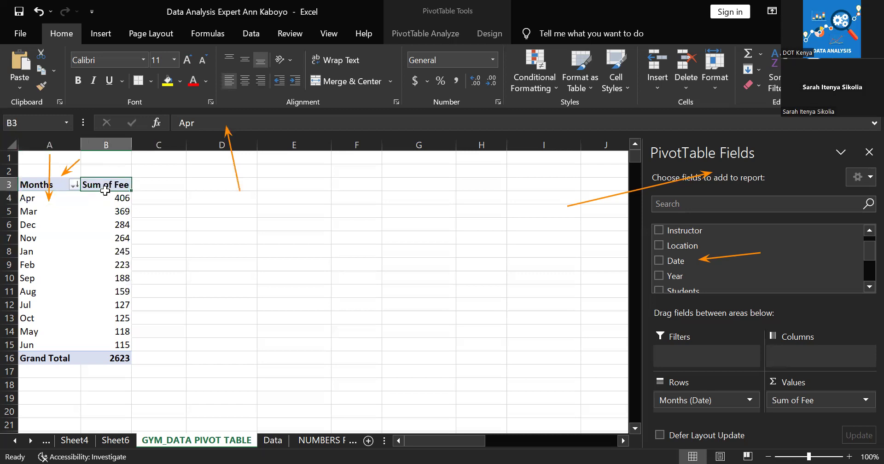
pyautogui.click(236, 129)
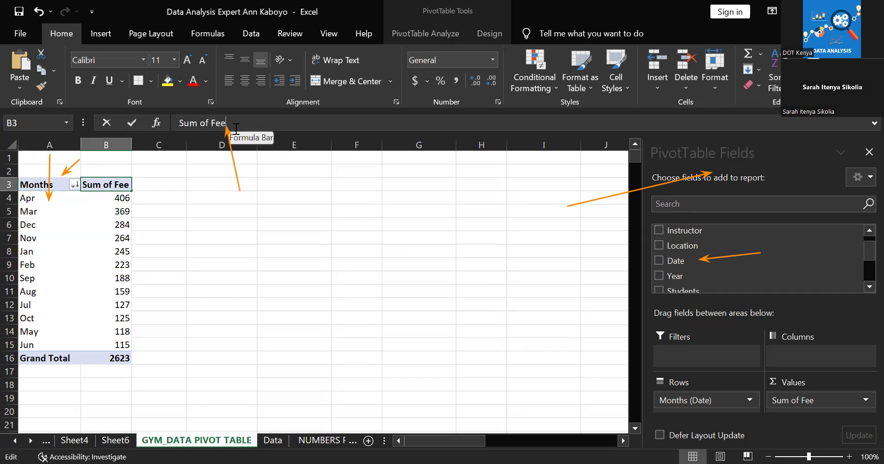
pyautogui.press('BackSpace')
pyautogui.press('BackSpace')
pyautogui.press('BackSpace')
pyautogui.press('BackSpace')
pyautogui.press('BackSpace')
pyautogui.press('BackSpace')
pyautogui.press('BackSpace')
pyautogui.press('BackSpace')
pyautogui.press('BackSpace')
pyautogui.press('BackSpace')
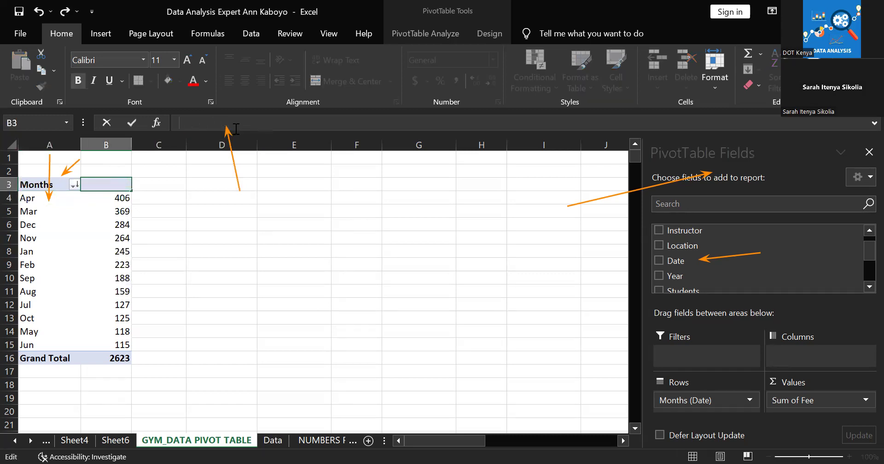
pyautogui.write('Total fee')
pyautogui.press('Return')
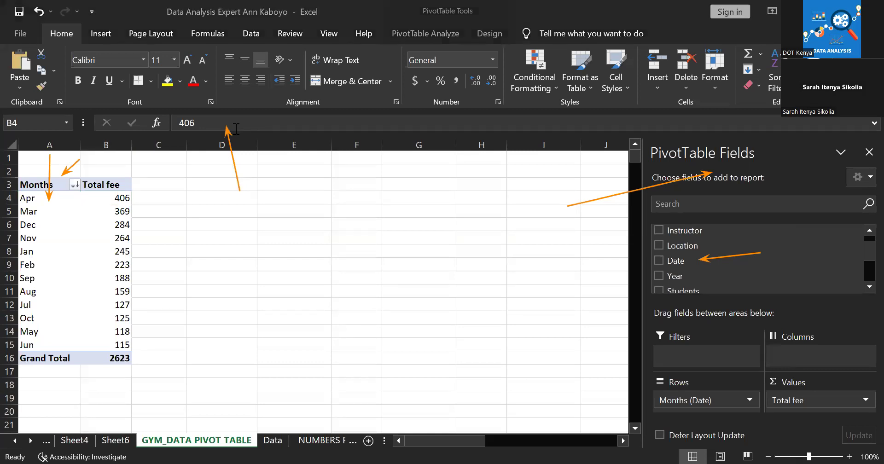
# - Look over the PivotTable analysis commands, including the PivotTable name and its available options
pyautogui.click(468, 24)
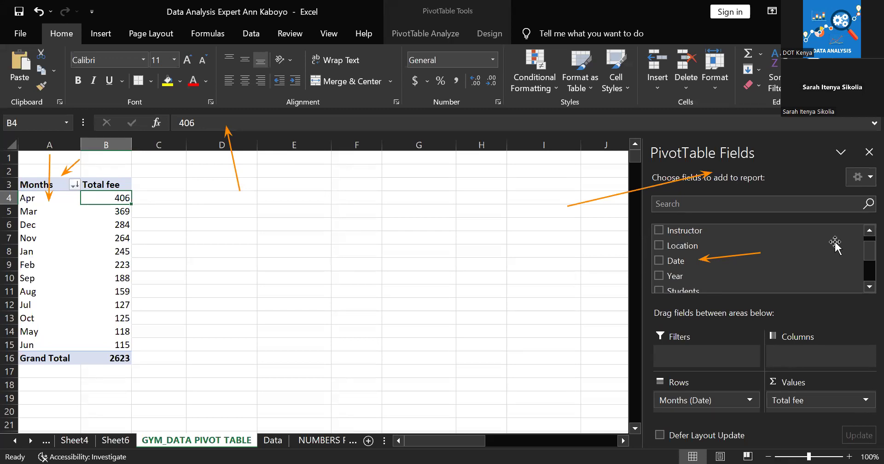
pyautogui.click(434, 36)
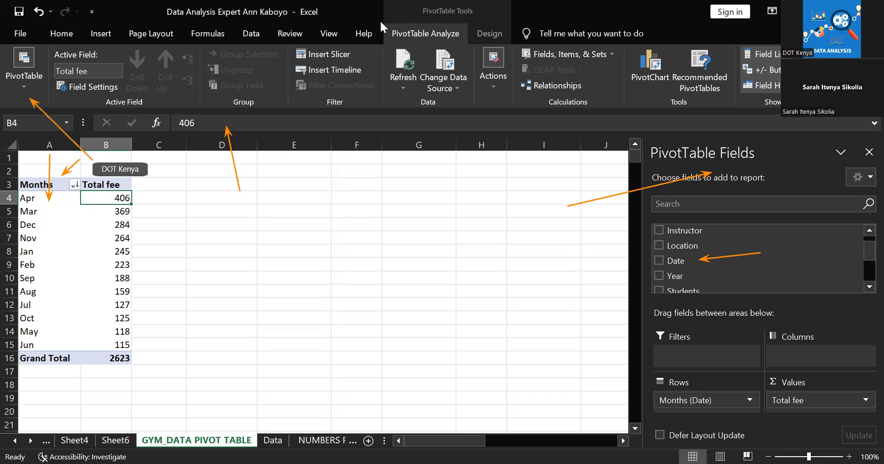
pyautogui.click(23, 84)
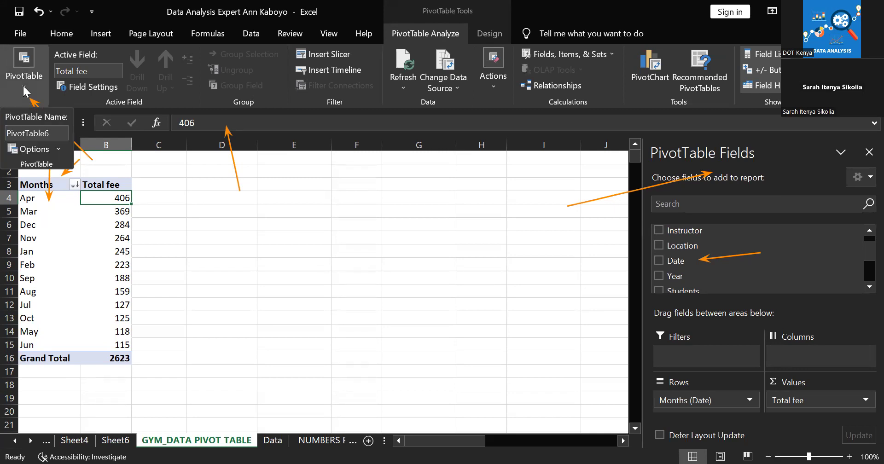
pyautogui.click(57, 150)
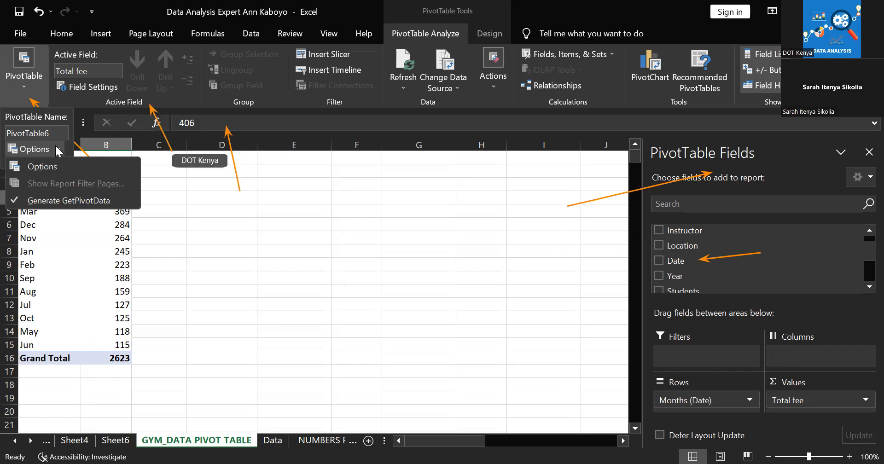
pyautogui.click(58, 150)
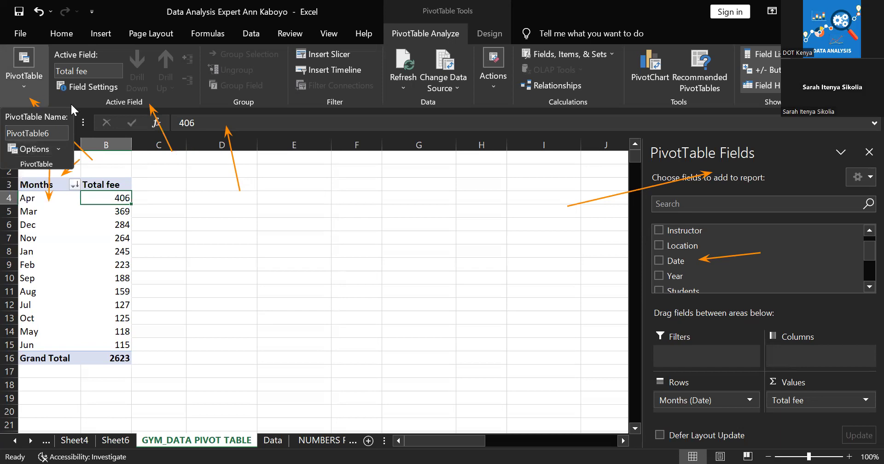
pyautogui.click(87, 97)
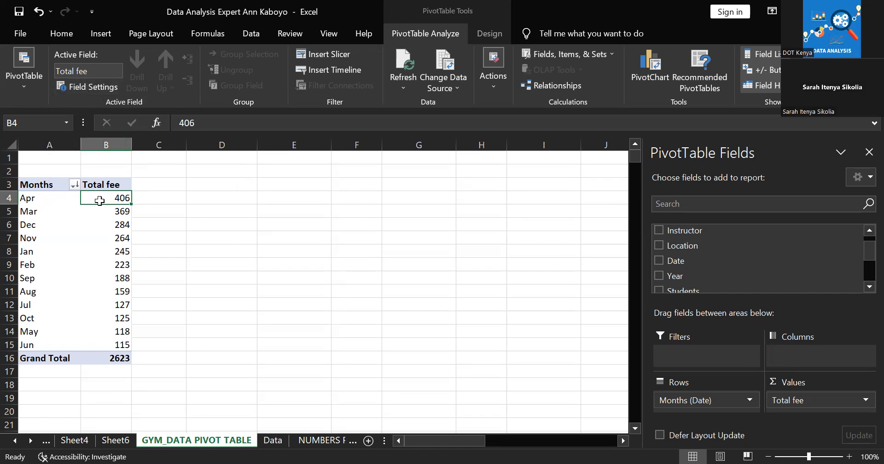
# - View the Field Settings of the Months (Date) row field and close them without changes
pyautogui.click(45, 197)
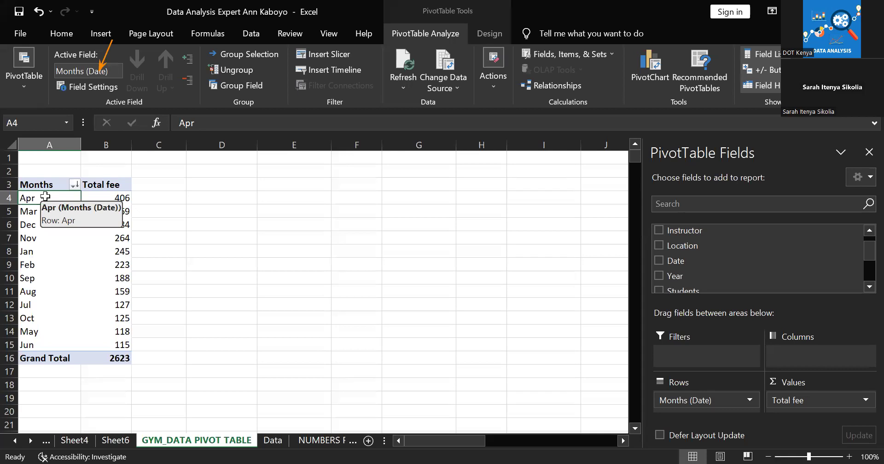
pyautogui.click(76, 87)
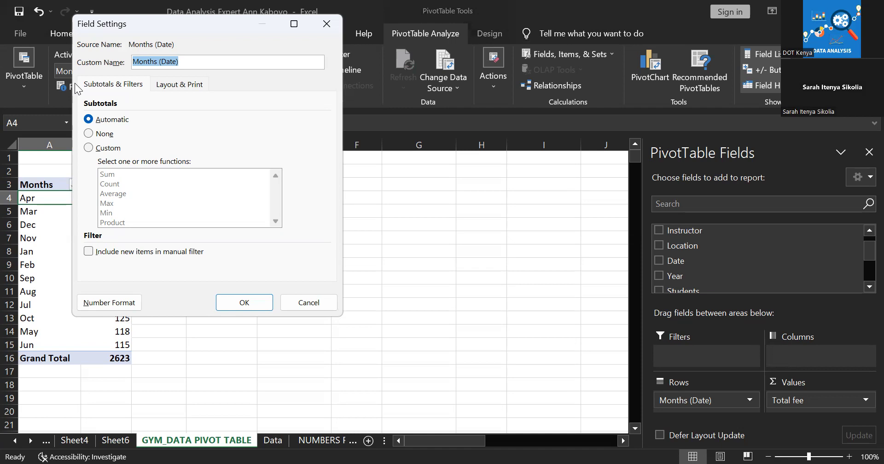
pyautogui.click(305, 303)
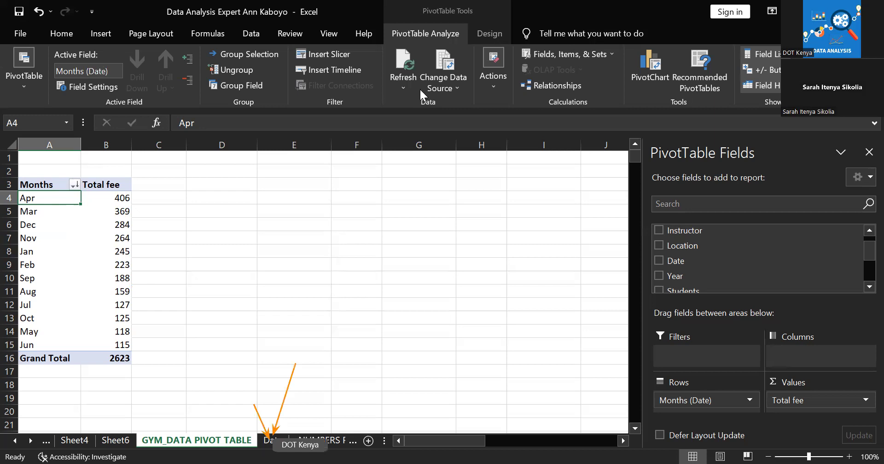
# - Enter "Bkay" as the class in cell A223, directly below the last table row on the Data sheet
pyautogui.click(273, 441)
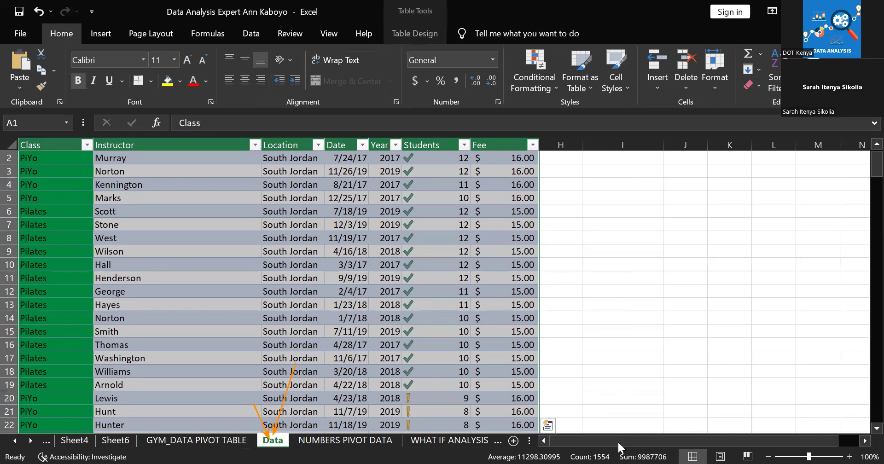
pyautogui.moveTo(876, 163); pyautogui.dragTo(875, 409)
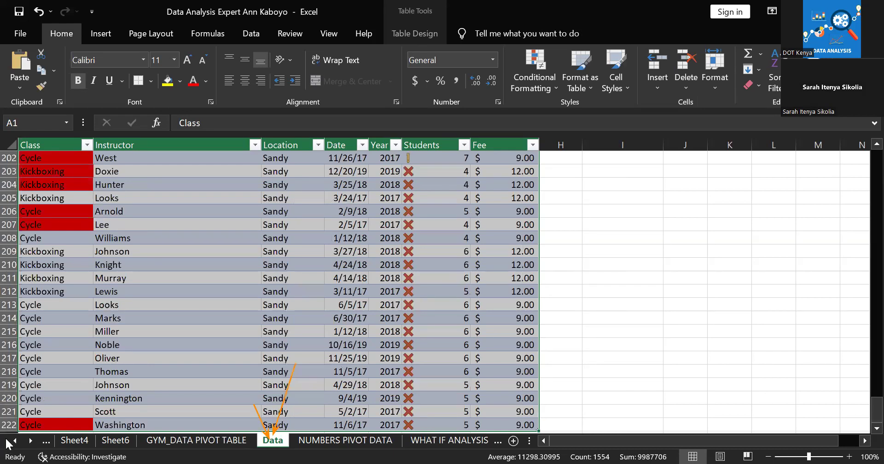
pyautogui.click(48, 424)
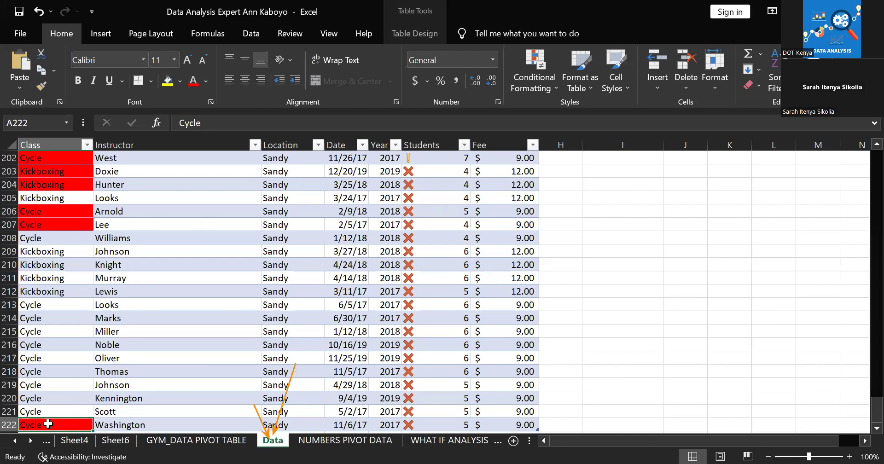
pyautogui.press('Down')
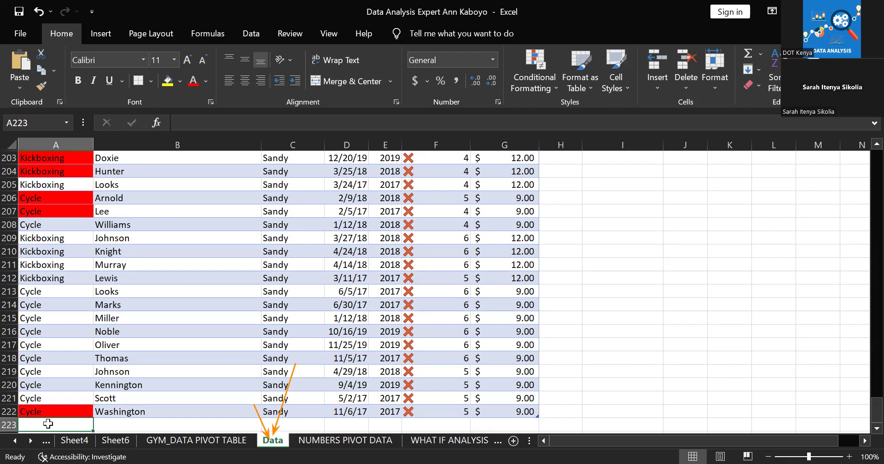
pyautogui.write('Bkay')
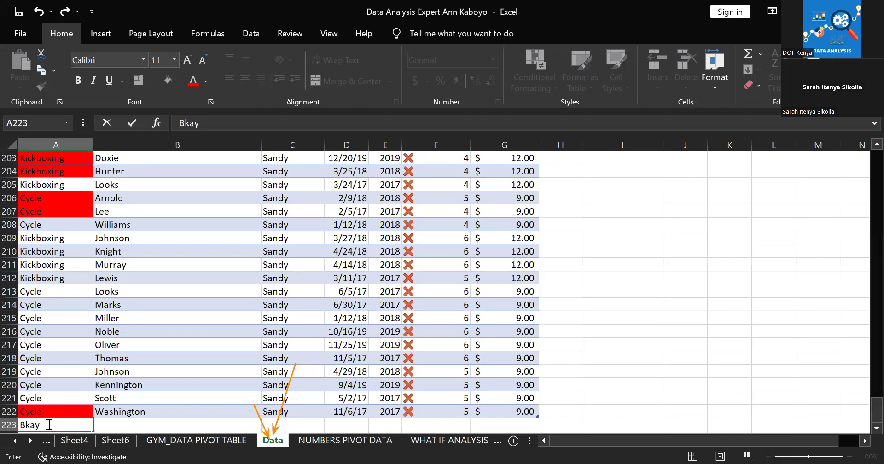
pyautogui.press('Tab')
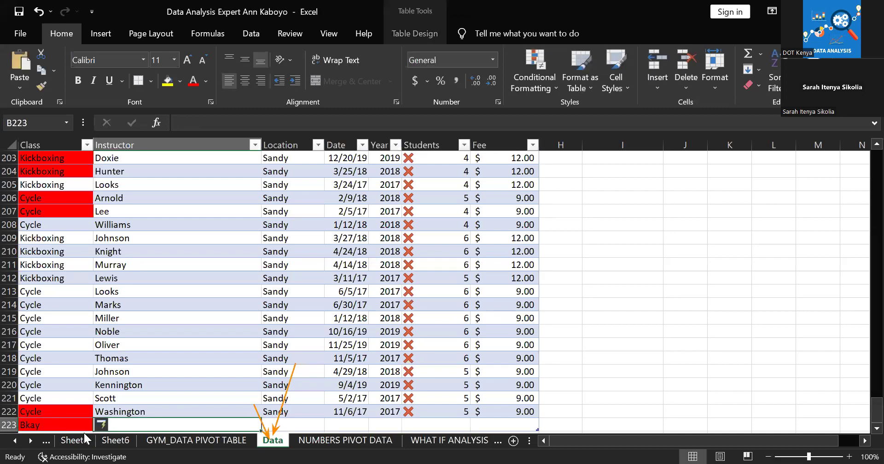
# - Undo the table's automatic expansion over the newly entered row 223 on the Data sheet
pyautogui.click(133, 413)
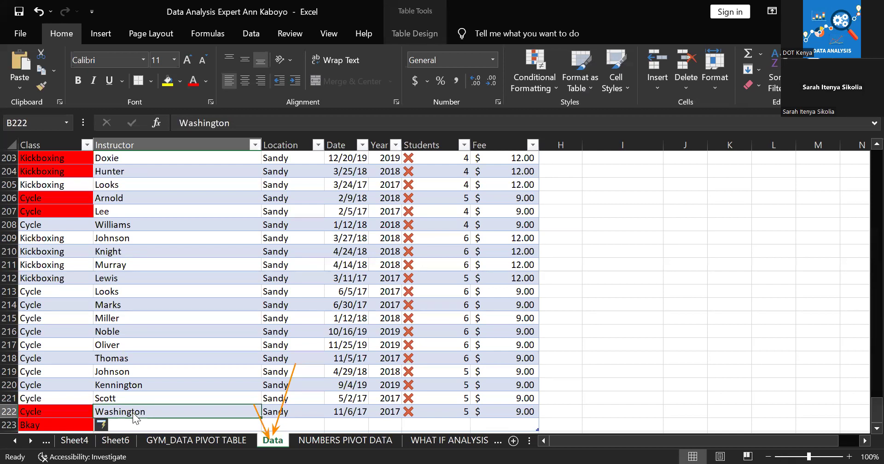
pyautogui.rightClick(133, 413)
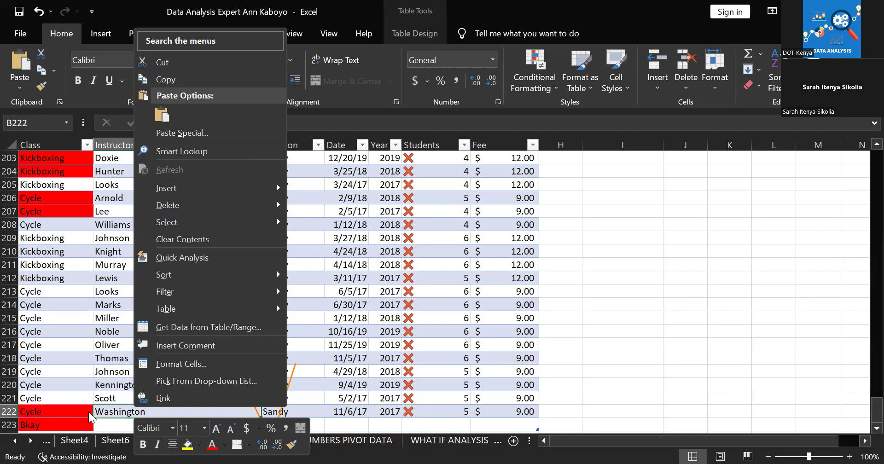
pyautogui.click(111, 428)
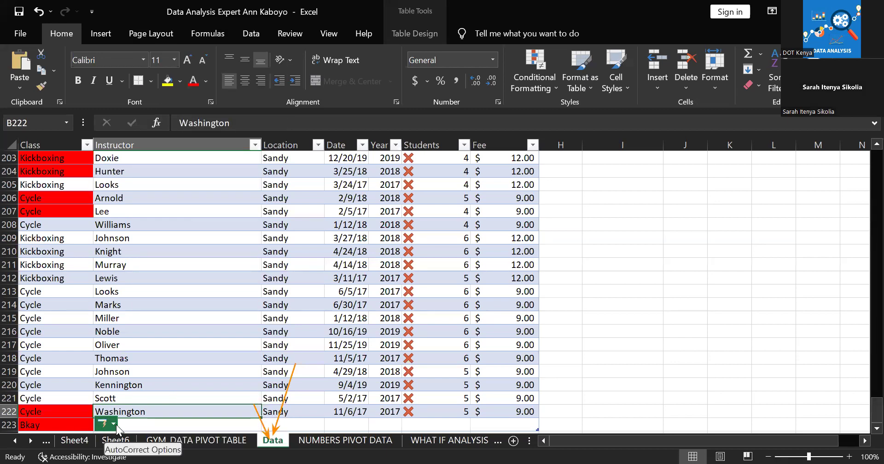
pyautogui.click(115, 428)
pyautogui.click(127, 424)
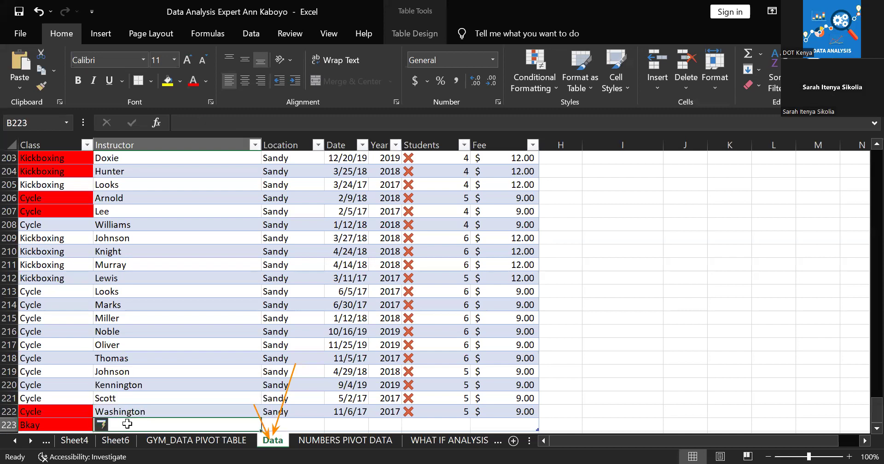
pyautogui.click(37, 8)
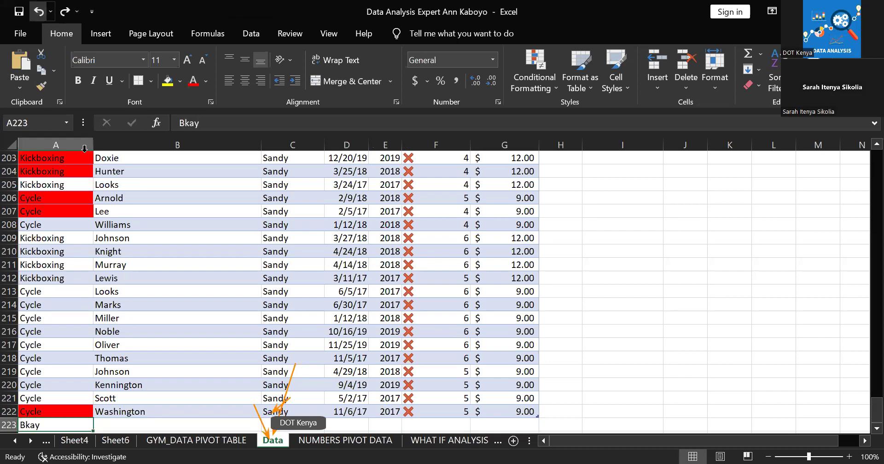
# - Copy the last instructor entry from cell B222 into B223, accepting the row insertion into the table
pyautogui.click(123, 423)
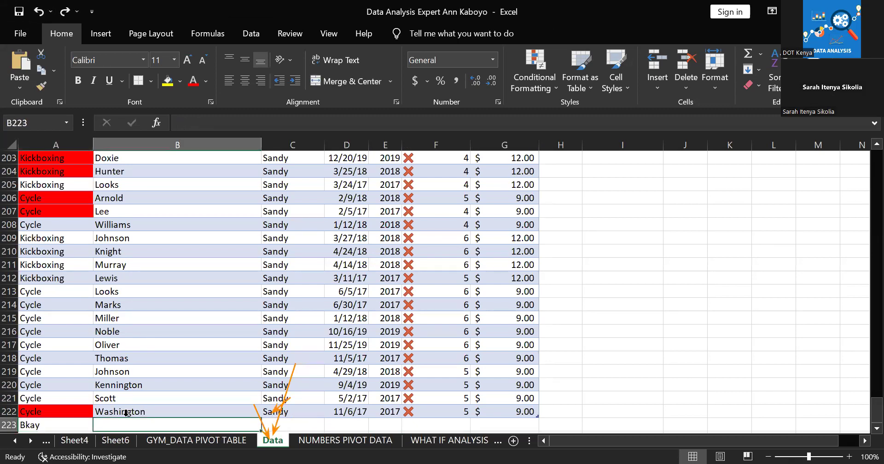
pyautogui.click(127, 412)
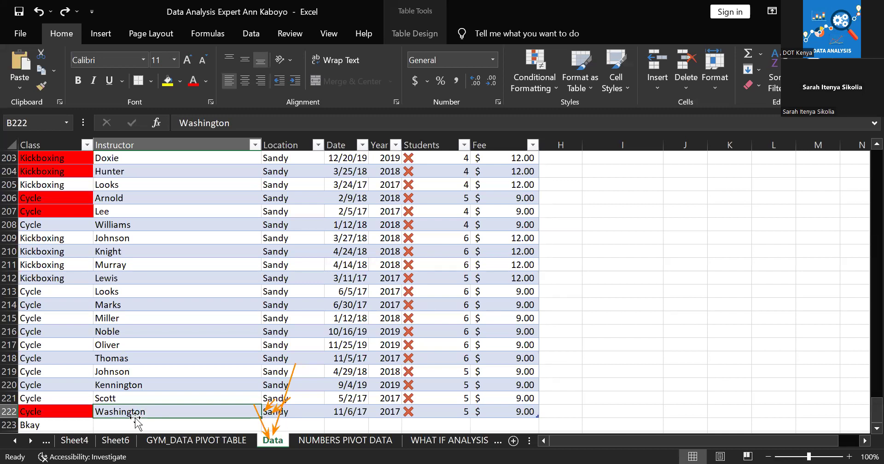
pyautogui.moveTo(128, 416); pyautogui.dragTo(129, 427)
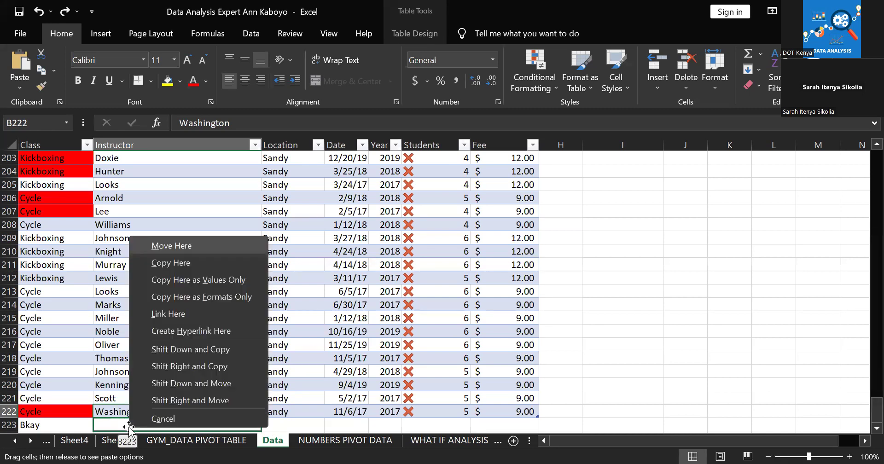
pyautogui.click(174, 265)
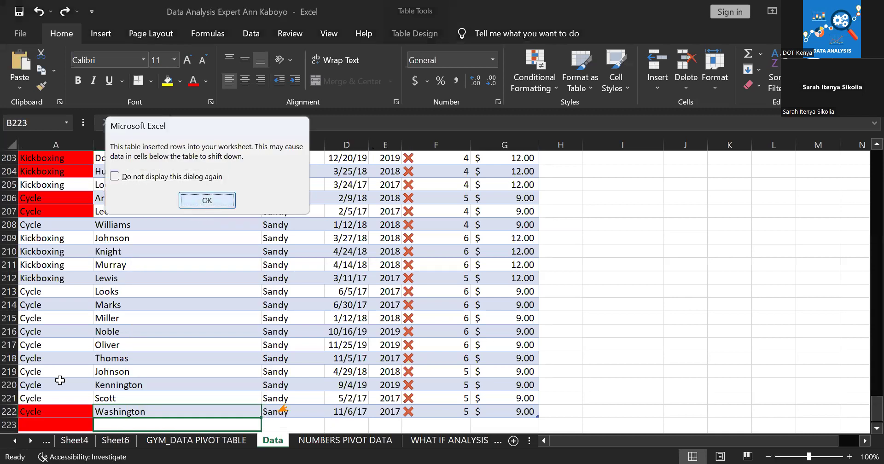
pyautogui.press('Return')
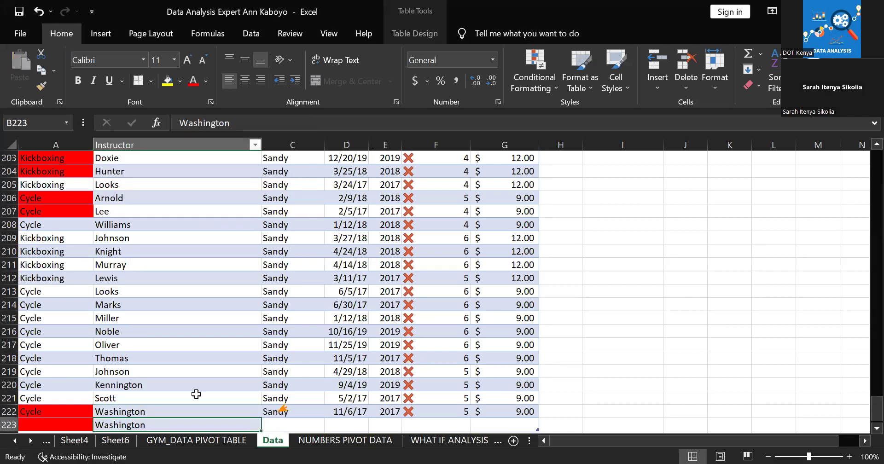
# - Enter "Jericho" as the location in cell C223 of the new table row
pyautogui.click(278, 427)
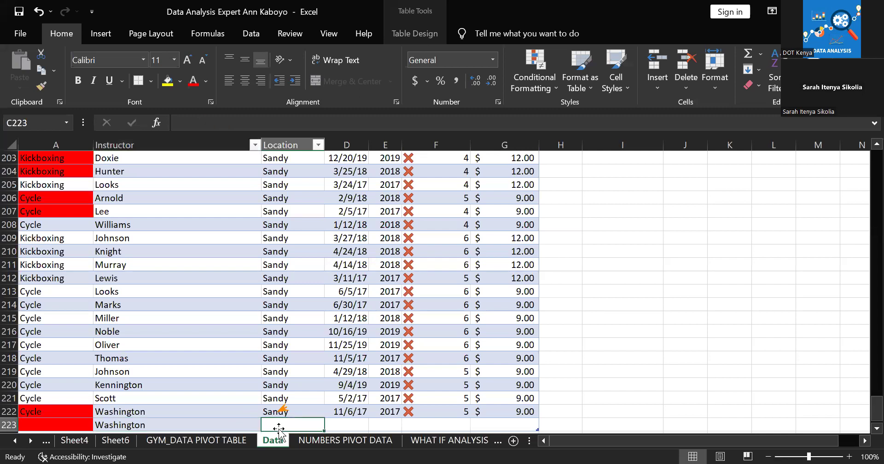
pyautogui.write('Jericj')
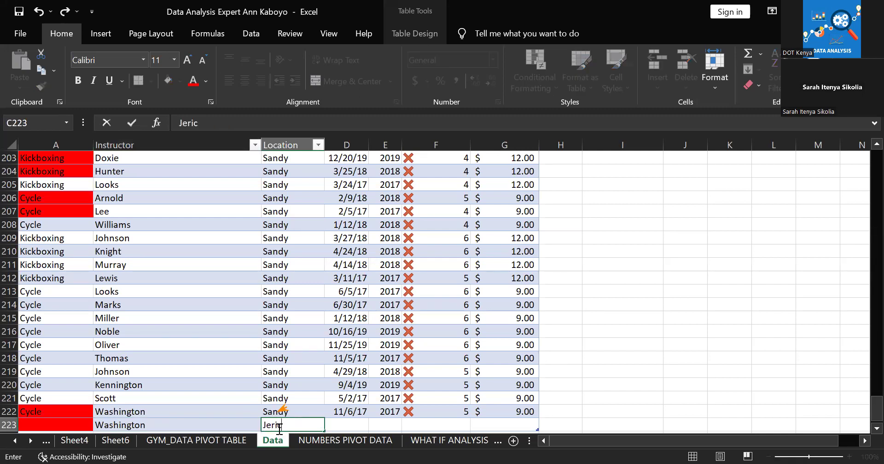
pyautogui.press('BackSpace')
pyautogui.write('ho')
pyautogui.click(345, 427)
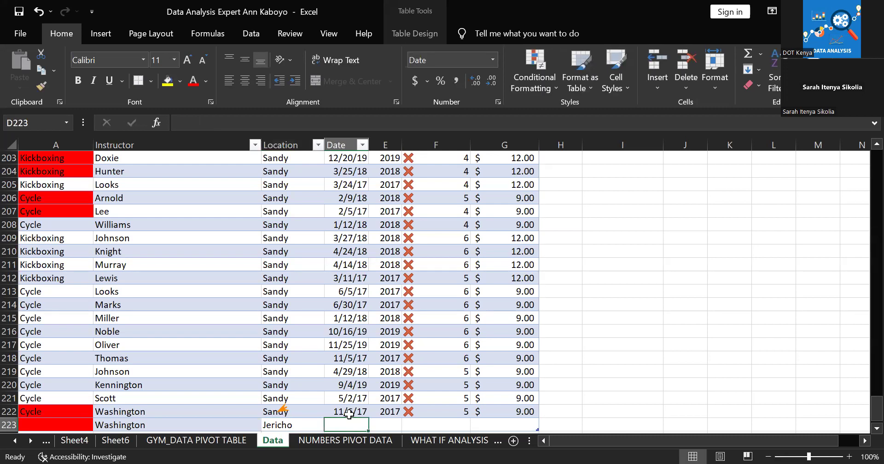
pyautogui.click(349, 413)
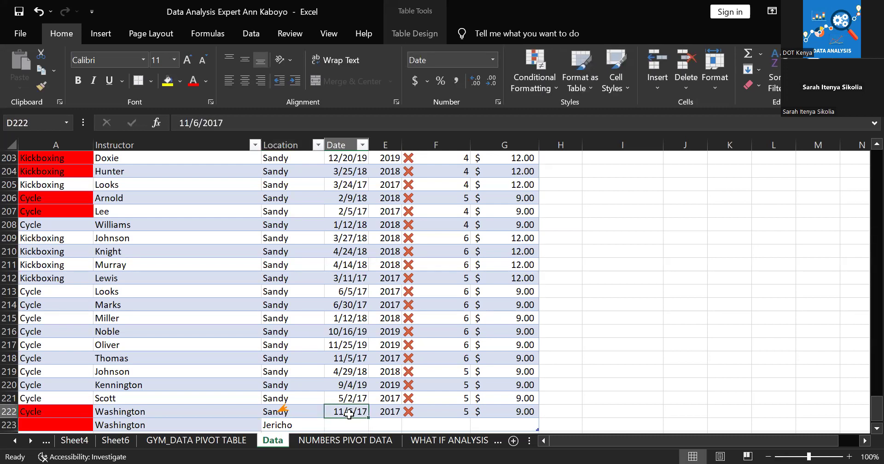
pyautogui.rightClick(349, 414)
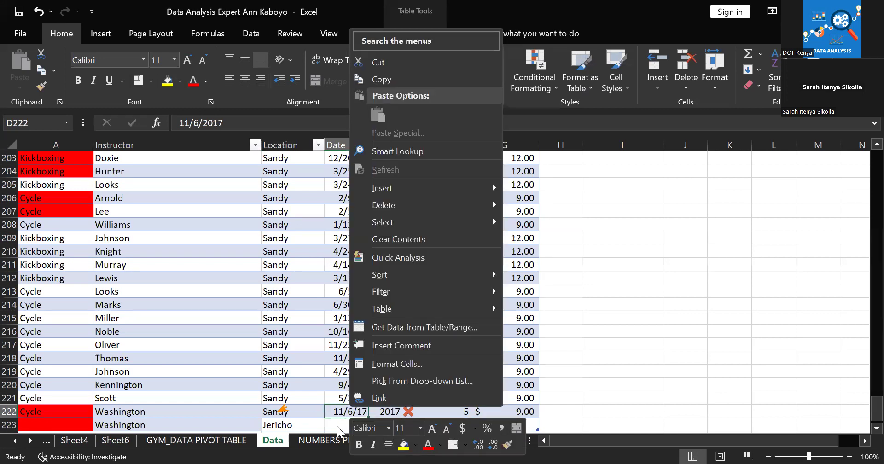
pyautogui.click(340, 413)
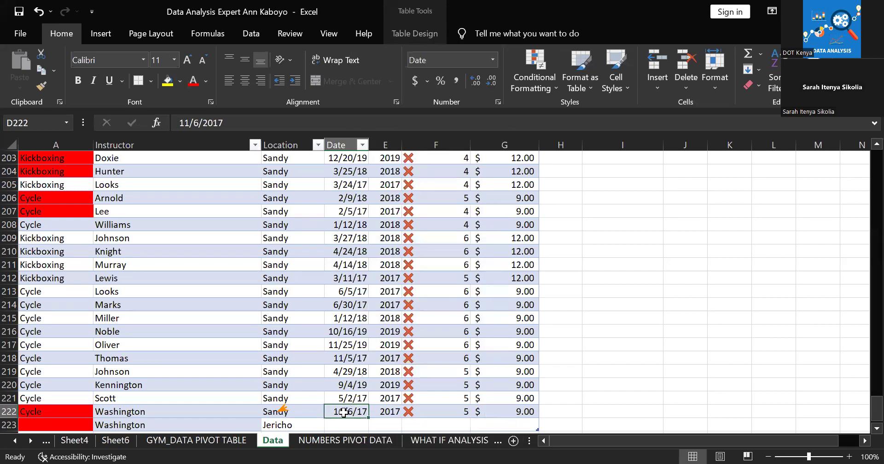
pyautogui.moveTo(340, 412); pyautogui.dragTo(341, 428)
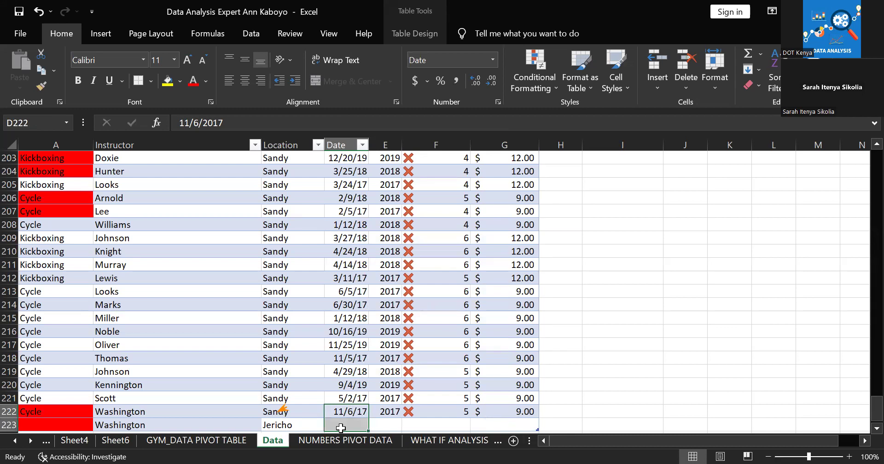
pyautogui.press('Return')
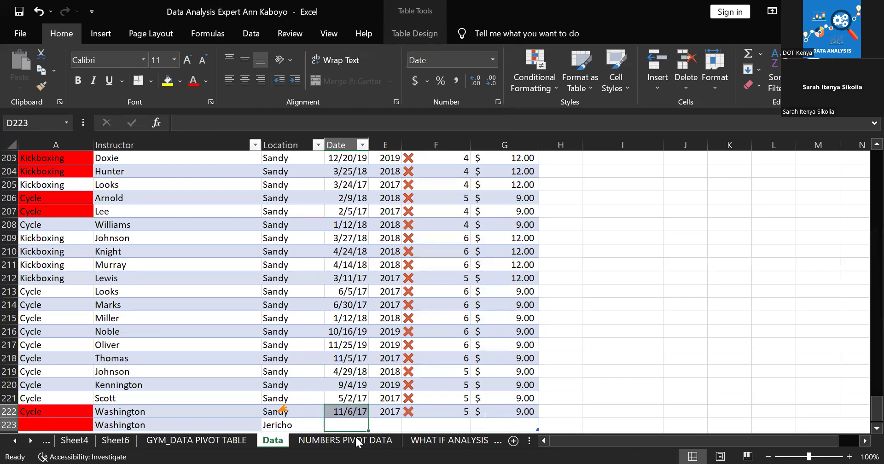
pyautogui.click(350, 427)
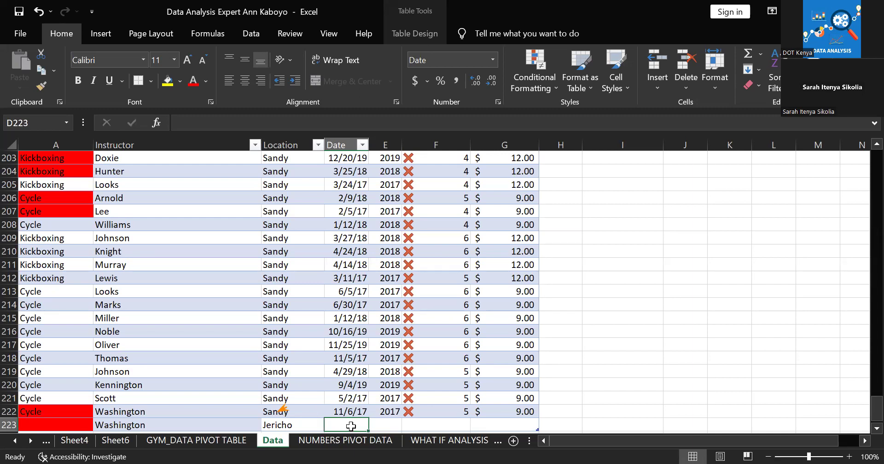
# - Fill the date and year from row 222 down into row 223, producing 11/7/17 and 2017
pyautogui.click(360, 411)
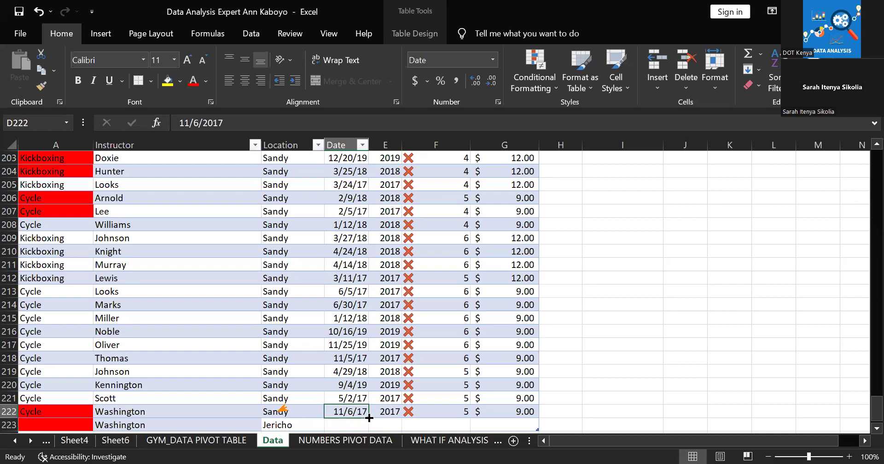
pyautogui.moveTo(369, 418); pyautogui.dragTo(369, 430)
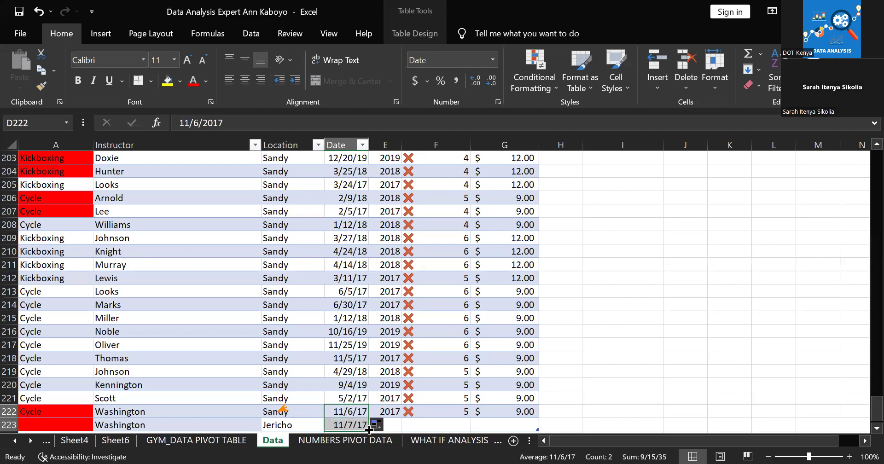
pyautogui.click(398, 425)
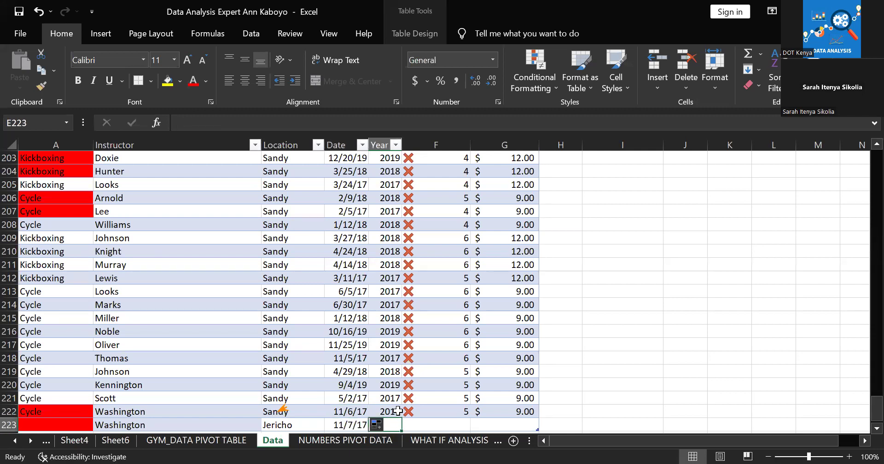
pyautogui.click(398, 411)
pyautogui.moveTo(401, 418); pyautogui.dragTo(397, 429)
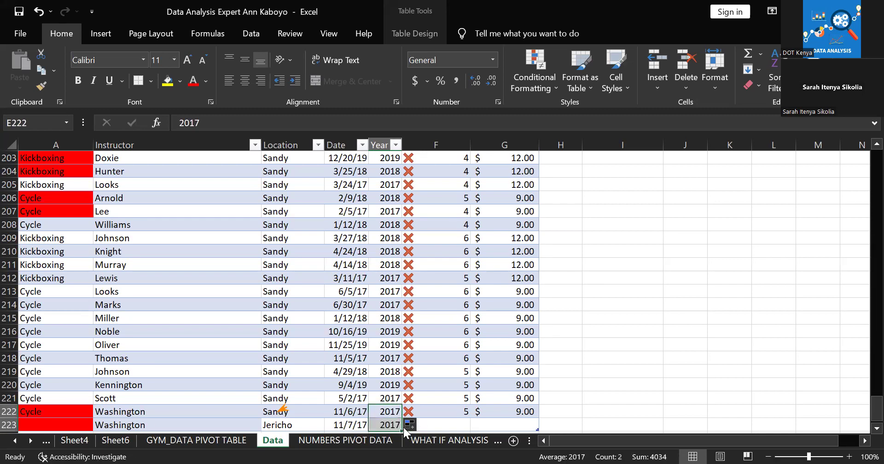
# - Fill the Students and Fee values from row 222 down through row 224, accepting the row insertion into the table
pyautogui.click(440, 412)
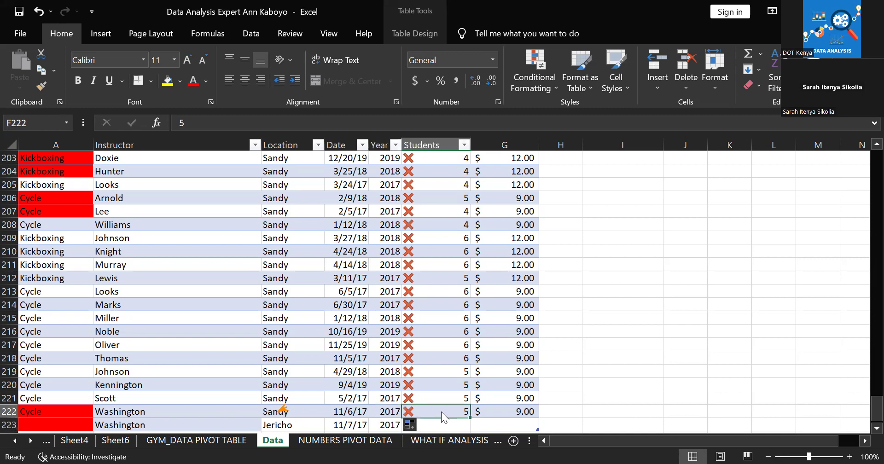
pyautogui.hotkey('shift', 'Right')
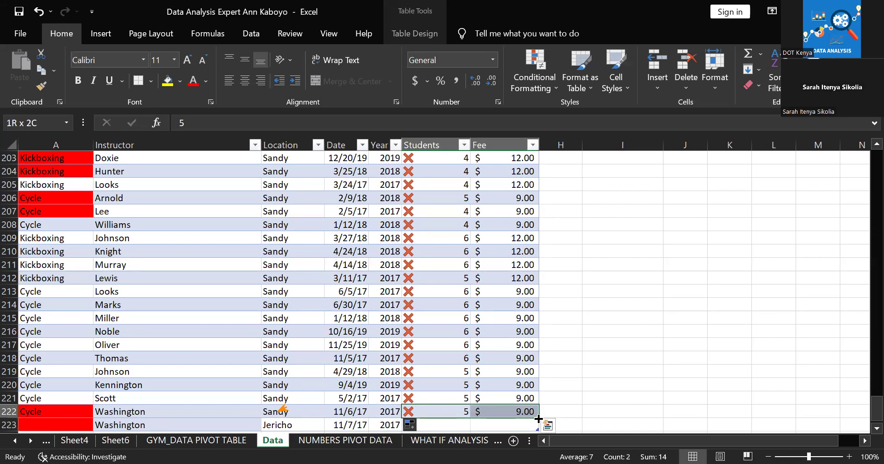
pyautogui.moveTo(538, 419); pyautogui.dragTo(536, 439)
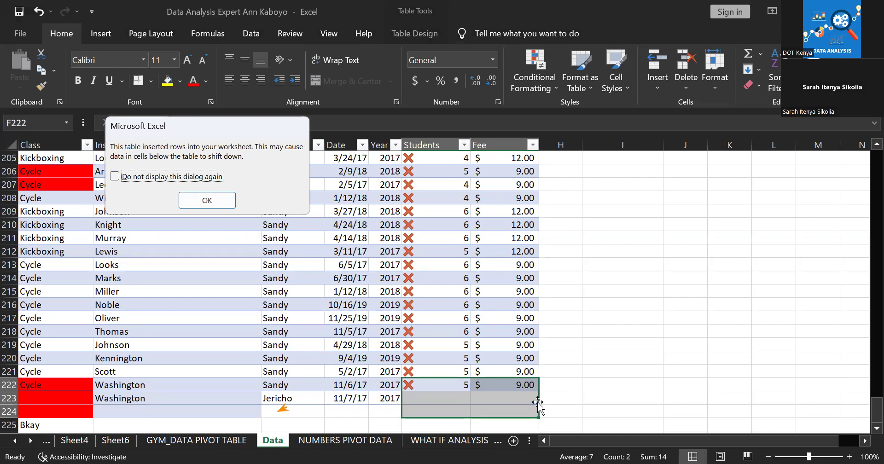
pyautogui.press('Return')
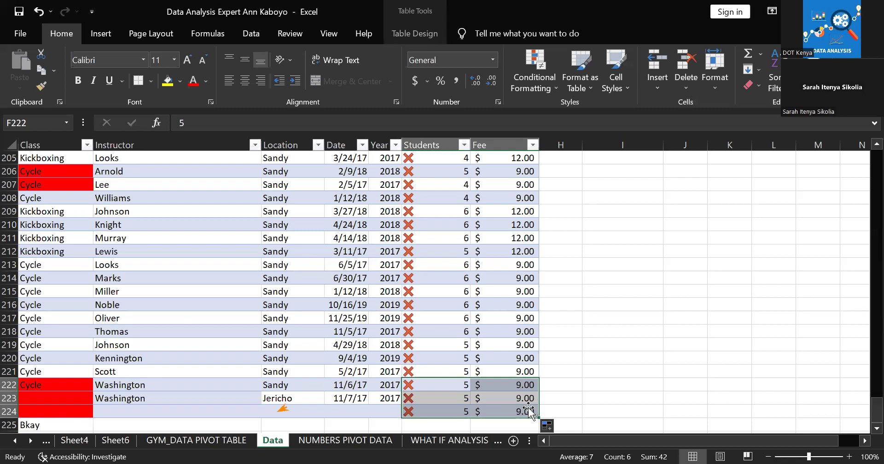
# - Clear the surplus Fee and Students values from cells G224 and F224
pyautogui.click(528, 411)
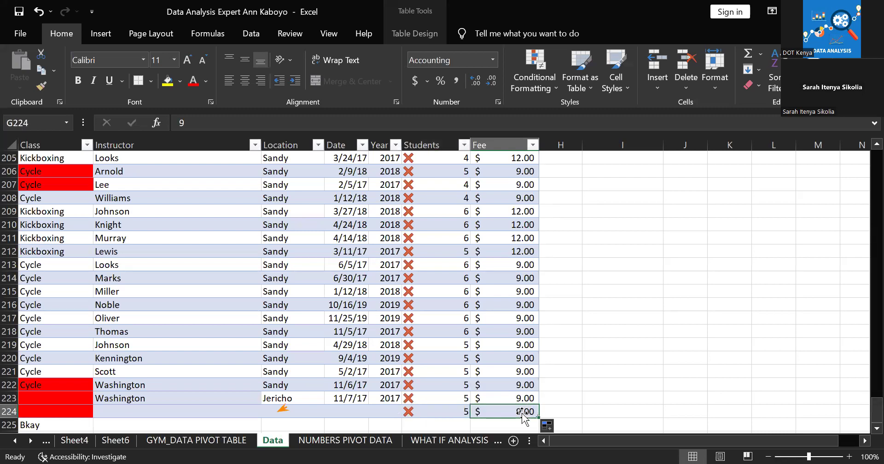
pyautogui.hotkey('shift', 'Left')
pyautogui.press('BackSpace')
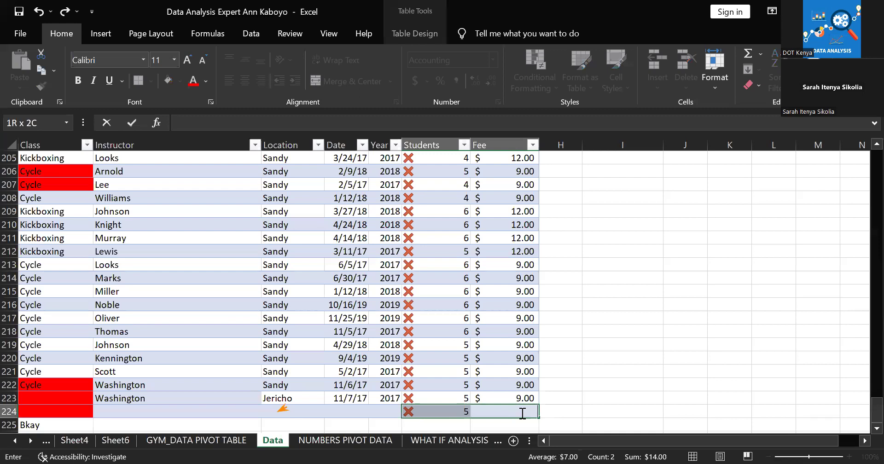
pyautogui.click(467, 412)
pyautogui.press('BackSpace')
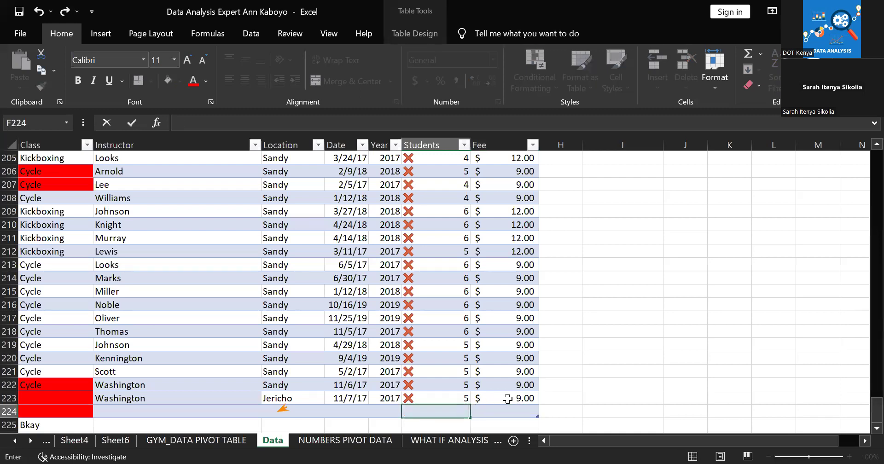
pyautogui.click(507, 398)
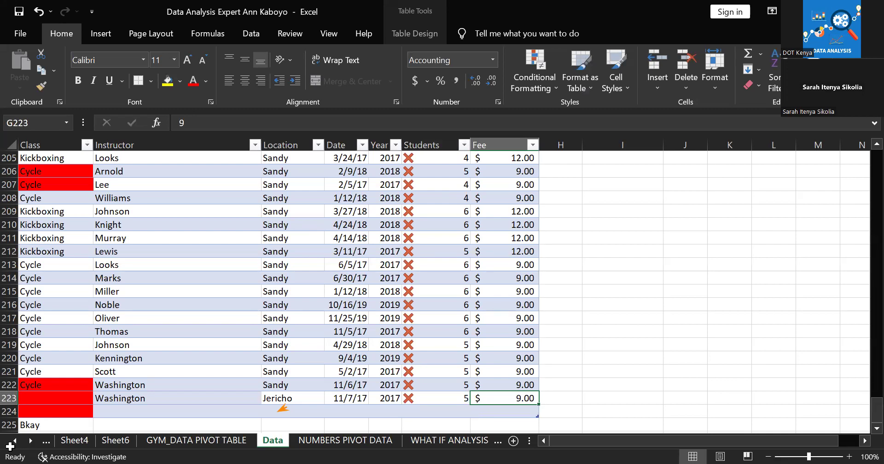
# - Enter "Bkay" as the class in cell A223 of the new table row
pyautogui.click(31, 399)
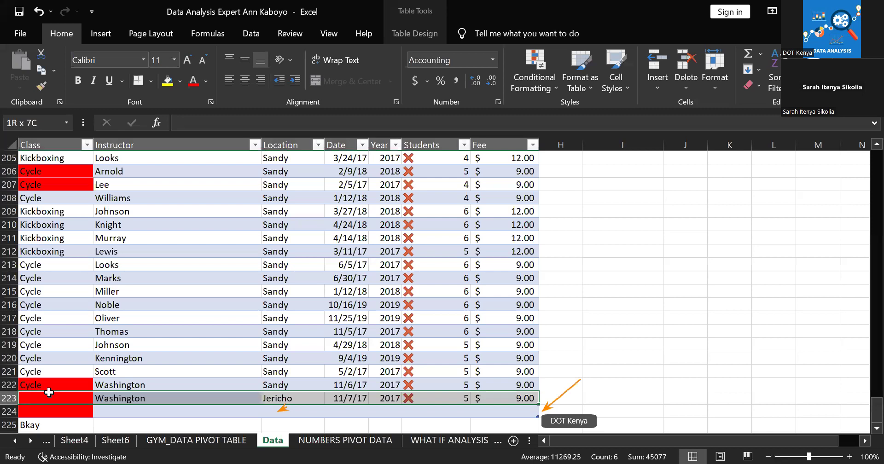
pyautogui.click(47, 399)
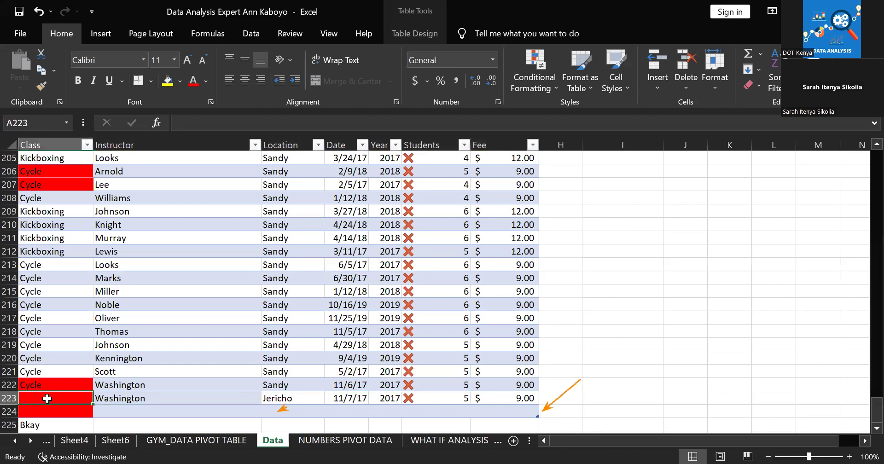
pyautogui.write('Bkay')
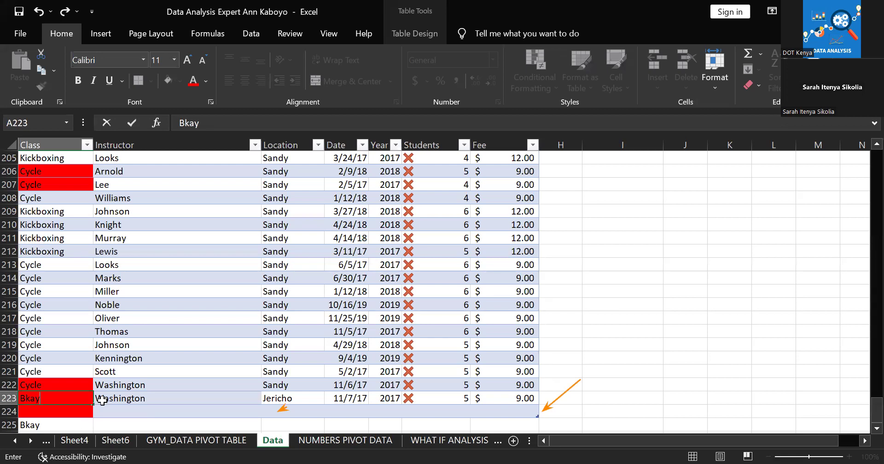
pyautogui.click(137, 399)
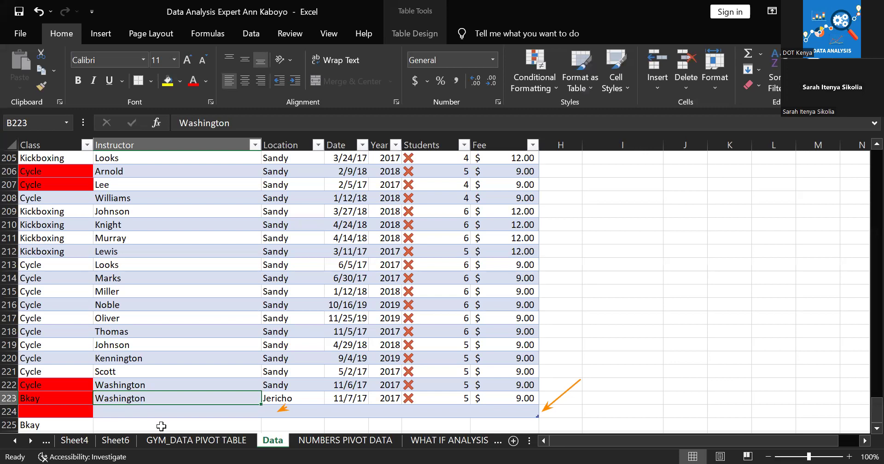
# - Remove the Months (Date) row field from the PivotTable on the GYM_DATA PIVOT TABLE sheet
pyautogui.click(177, 439)
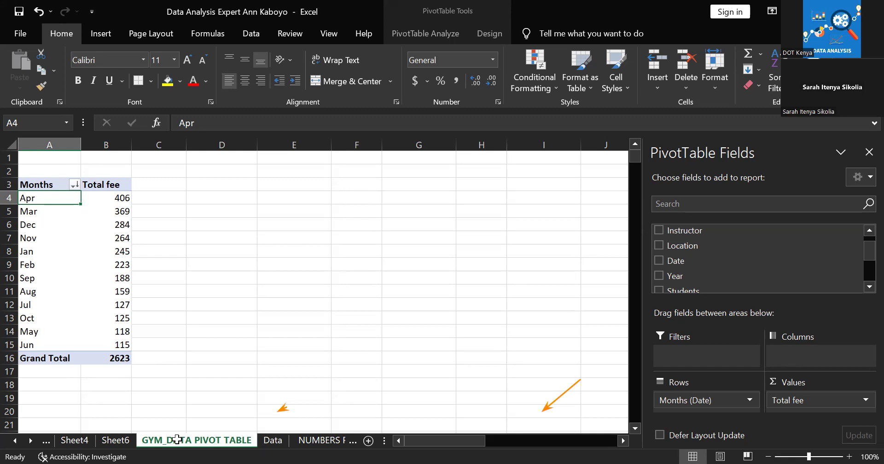
pyautogui.click(869, 230)
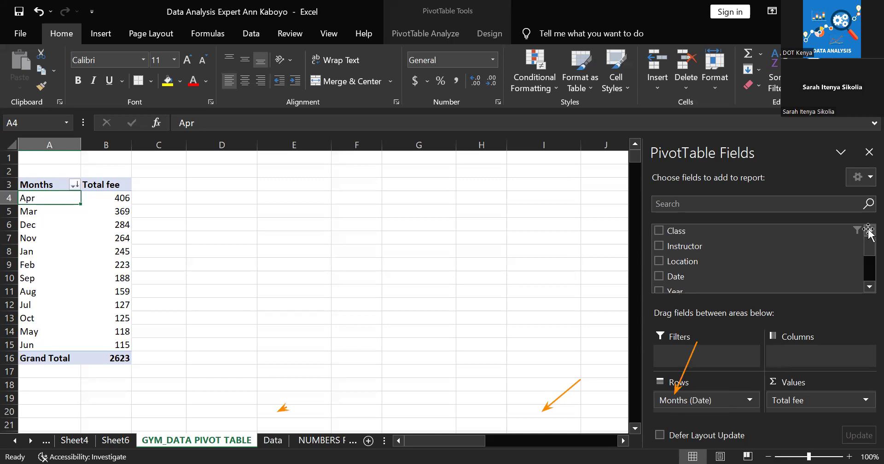
pyautogui.click(749, 399)
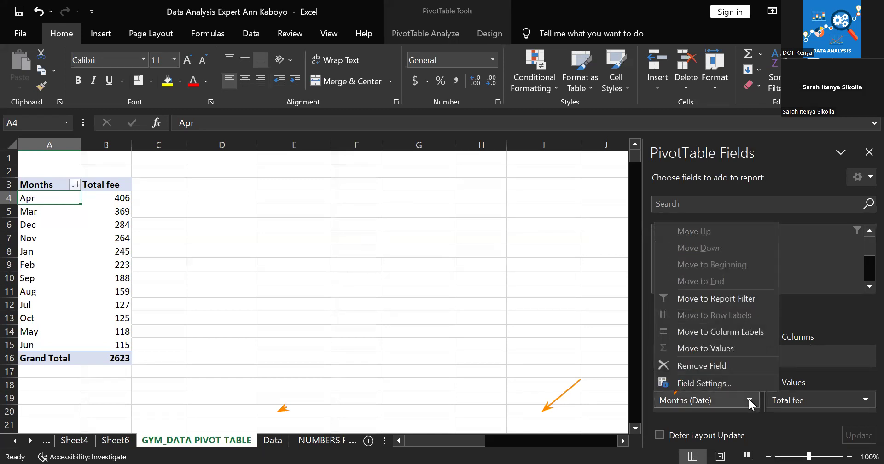
pyautogui.click(724, 399)
pyautogui.moveTo(724, 399)
pyautogui.mouseDown()
pyautogui.moveTo(588, 400)
pyautogui.moveTo(323, 341)
pyautogui.moveTo(222, 269)
pyautogui.moveTo(214, 208)
pyautogui.moveTo(225, 202)
pyautogui.moveTo(210, 185)
pyautogui.mouseUp()
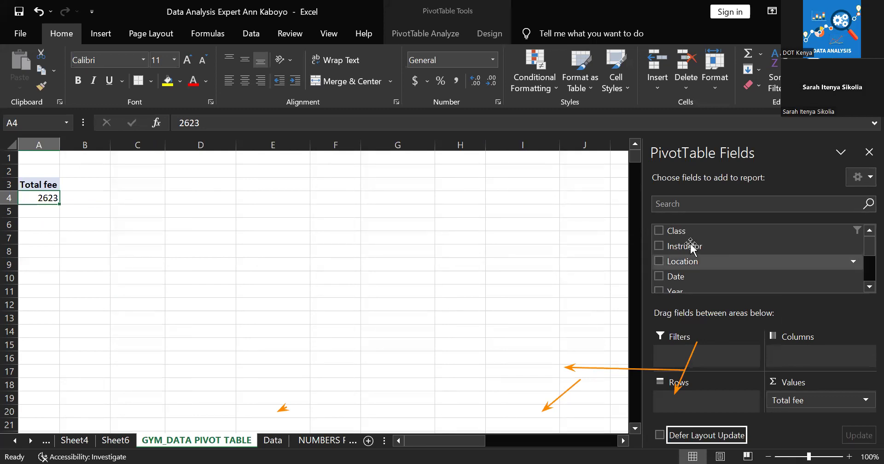
# - Add the Class field to the PivotTable rows and clear its filter so every class is included
pyautogui.click(658, 232)
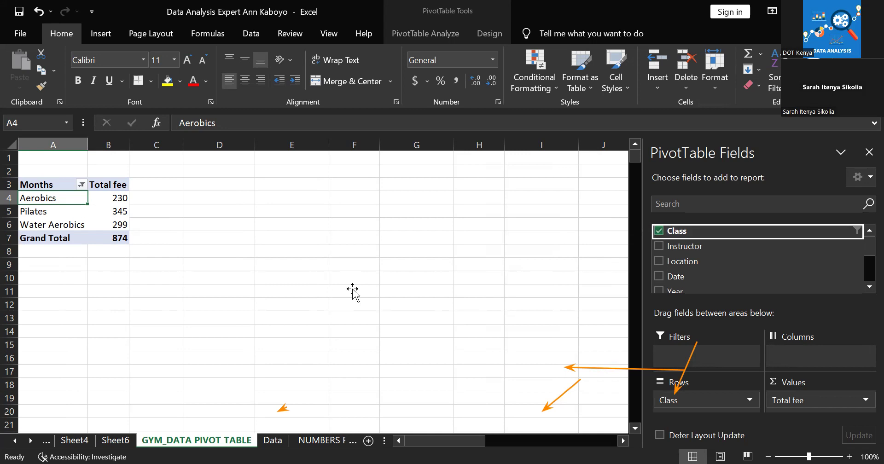
pyautogui.click(78, 184)
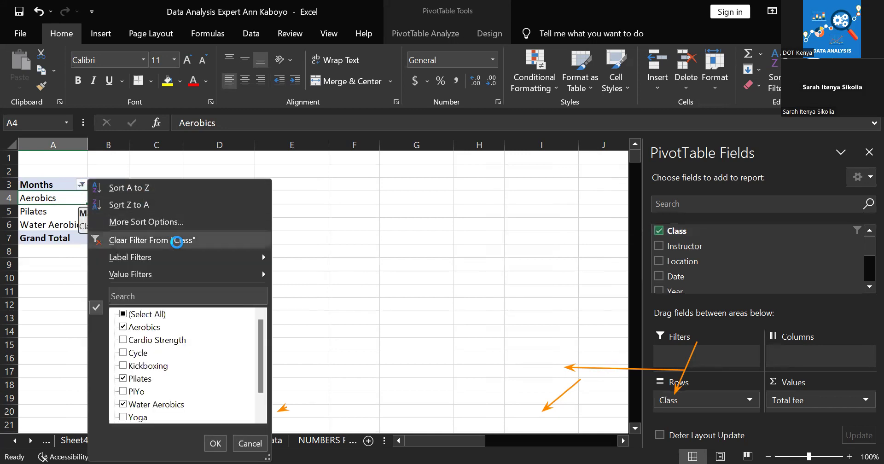
pyautogui.click(176, 241)
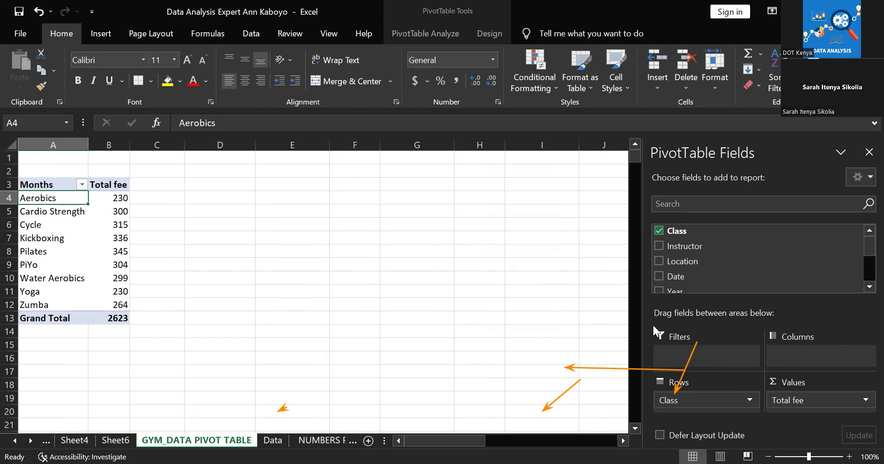
# - Refresh the PivotTable to bring in the new source row, and deselect it
pyautogui.click(422, 39)
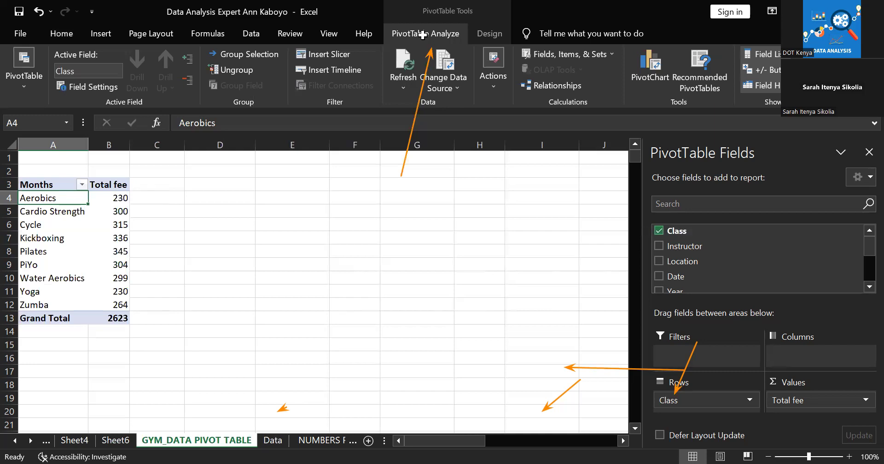
pyautogui.click(405, 67)
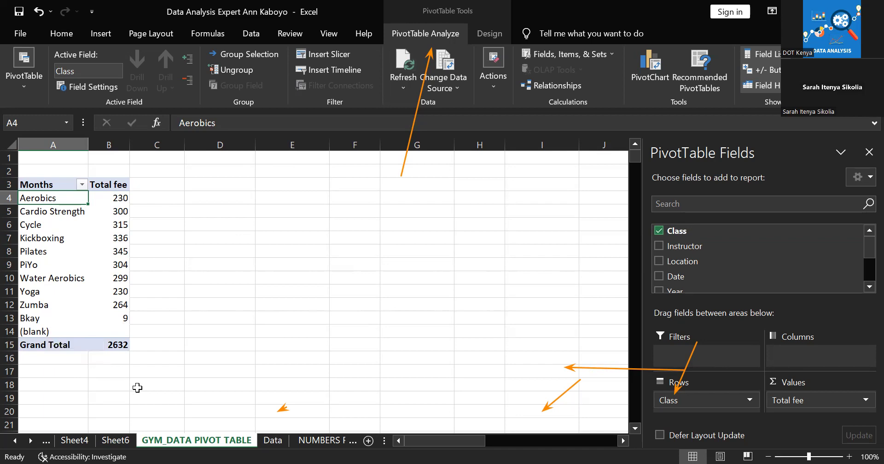
pyautogui.click(191, 422)
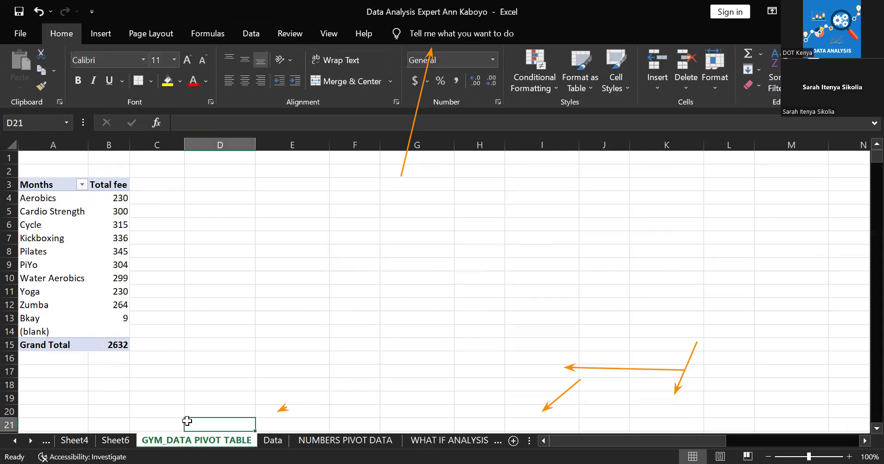
# - Check which source table the PivotTable uses in the Change Data Source settings, and leave them without making changes
pyautogui.click(31, 292)
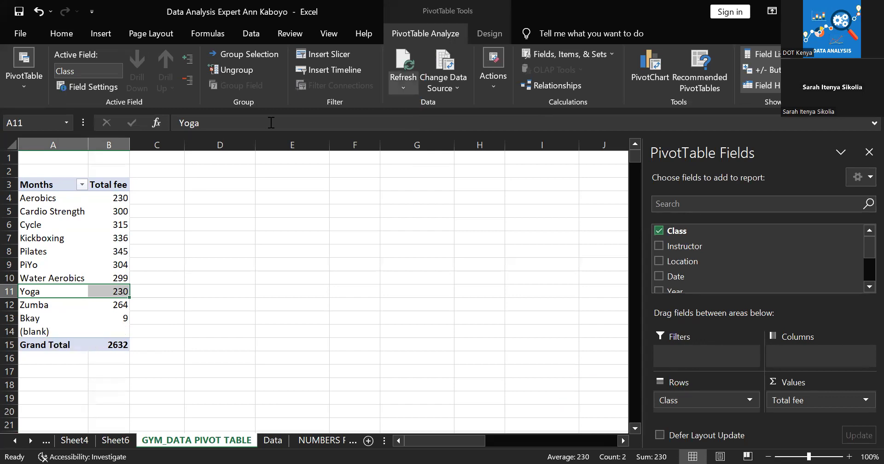
pyautogui.click(458, 85)
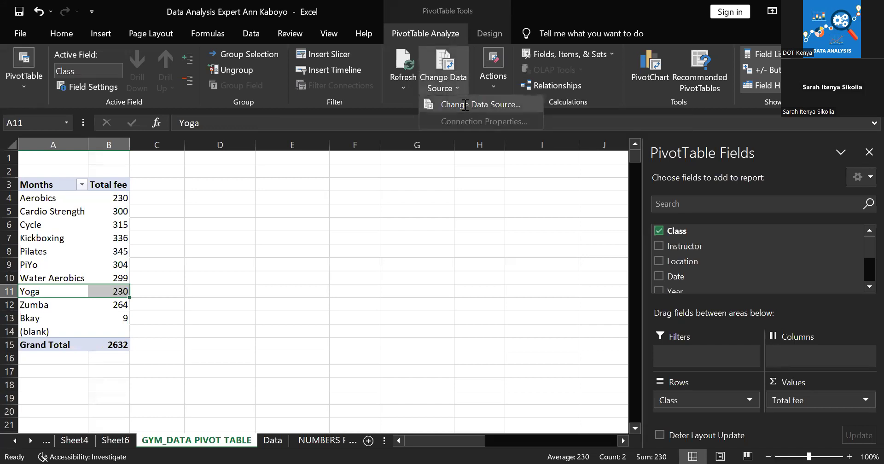
pyautogui.click(465, 104)
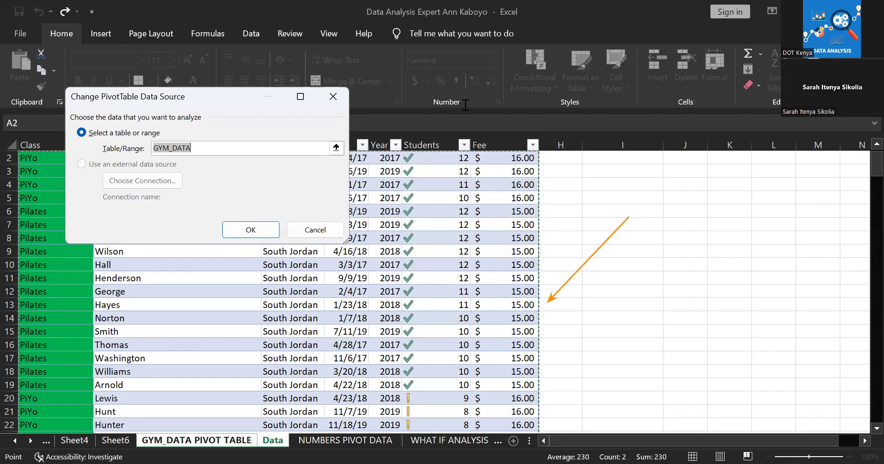
pyautogui.click(304, 229)
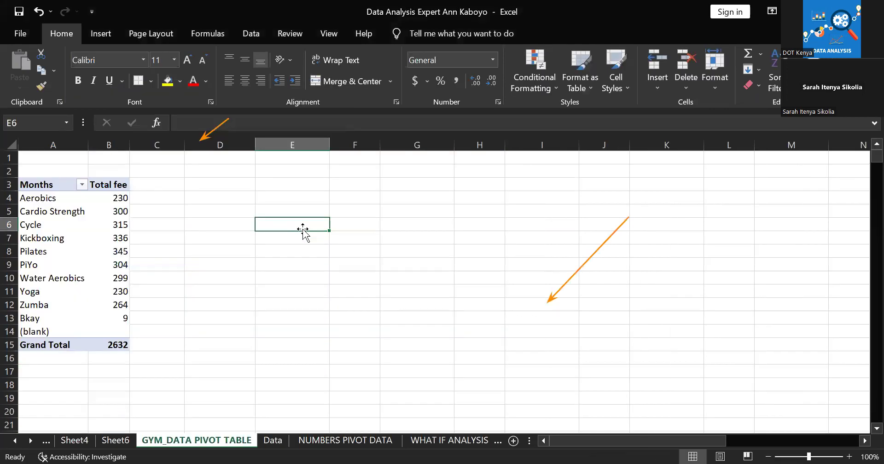
# - Hide and redisplay the PivotTable Fields list twice for the selected PivotTable
pyautogui.click(122, 224)
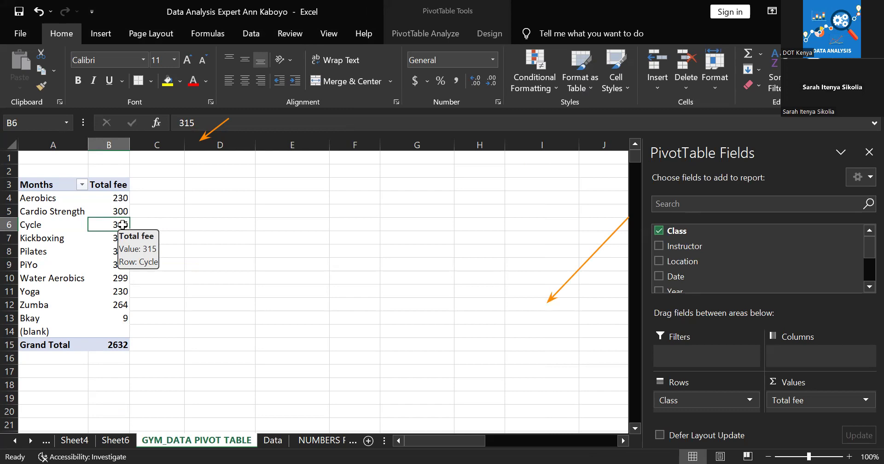
pyautogui.click(419, 35)
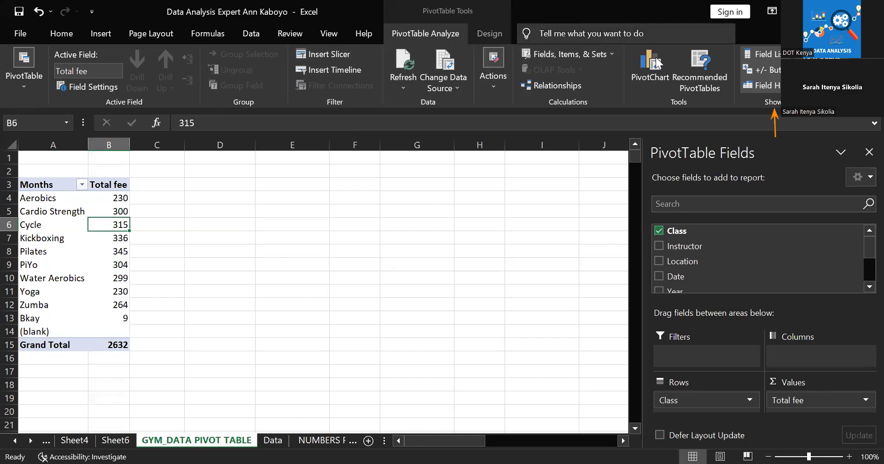
pyautogui.click(756, 55)
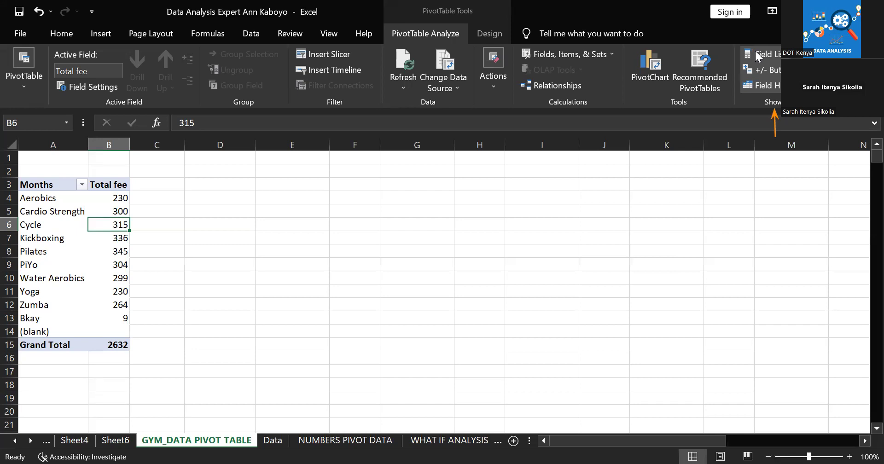
pyautogui.click(756, 55)
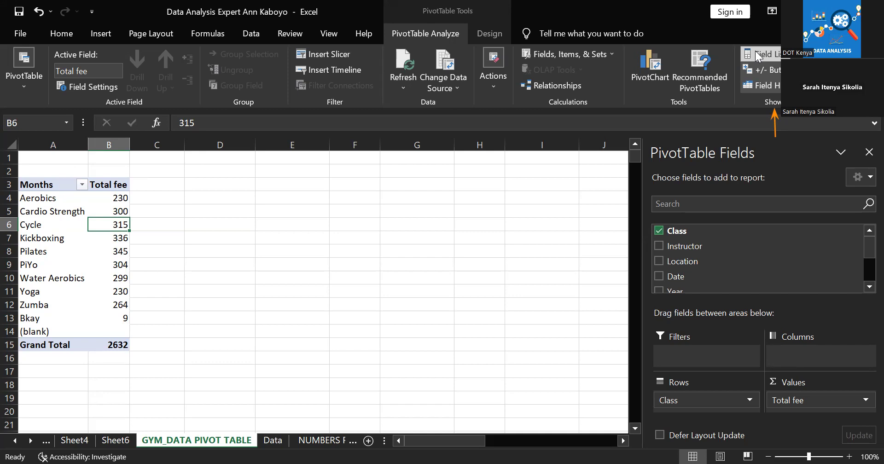
pyautogui.click(756, 55)
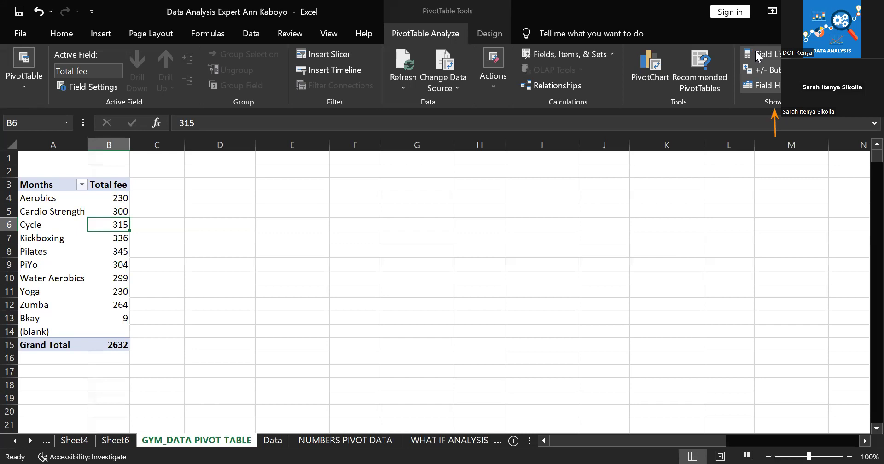
pyautogui.click(756, 55)
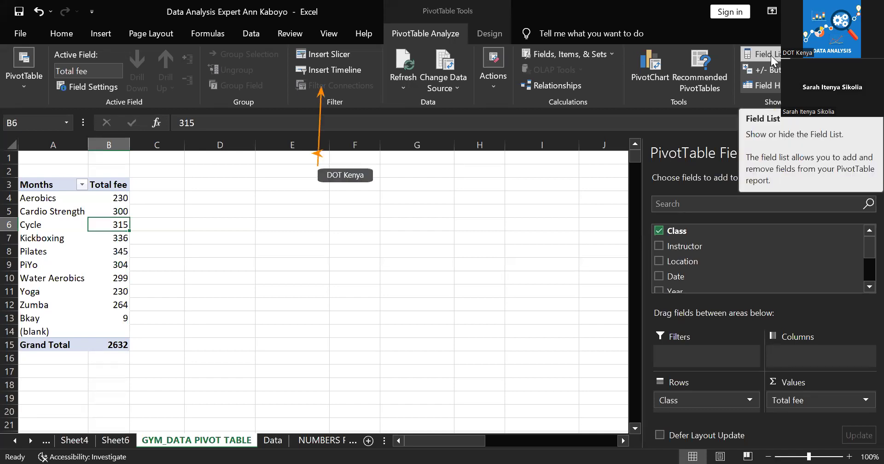
# - Insert a timeline for the Date field, place it beside the PivotTable starting around cell D3, and deselect it
pyautogui.click(339, 69)
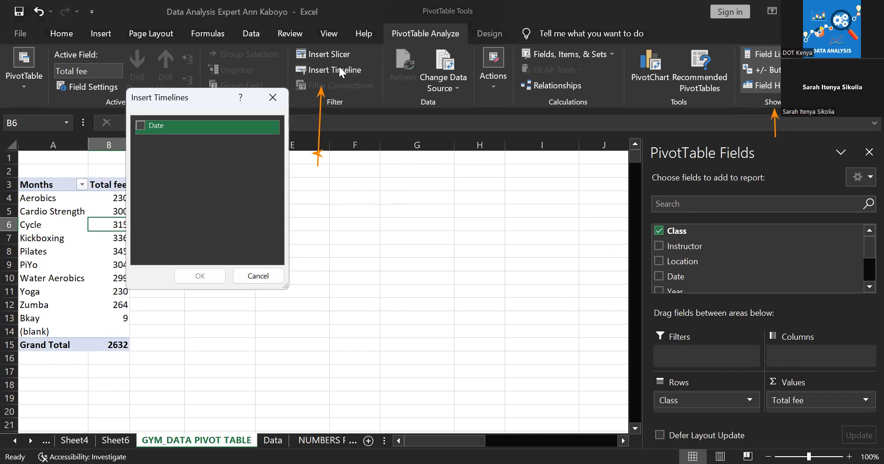
pyautogui.click(140, 126)
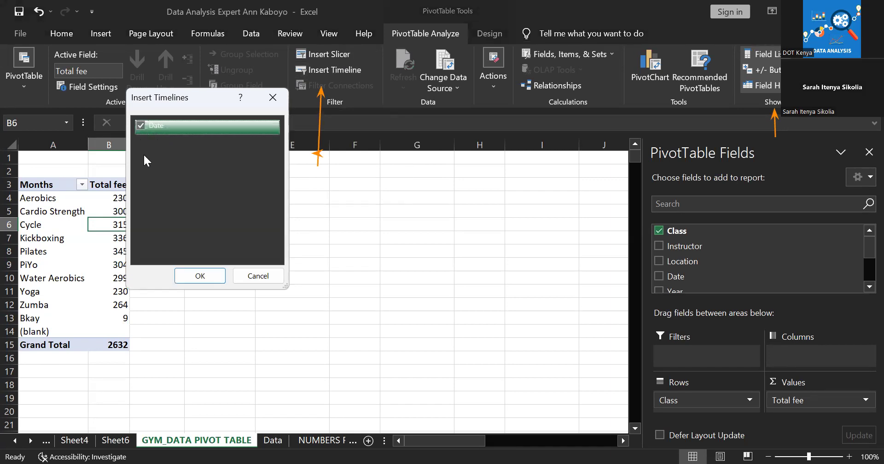
pyautogui.click(194, 275)
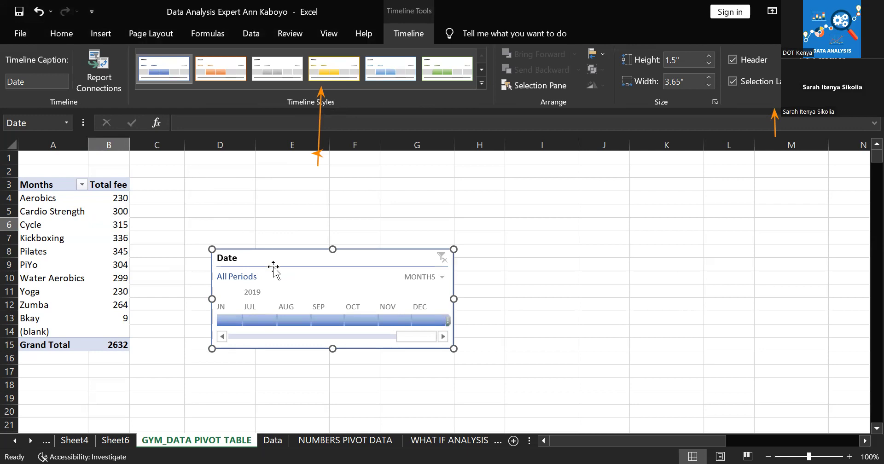
pyautogui.moveTo(273, 266); pyautogui.dragTo(245, 196)
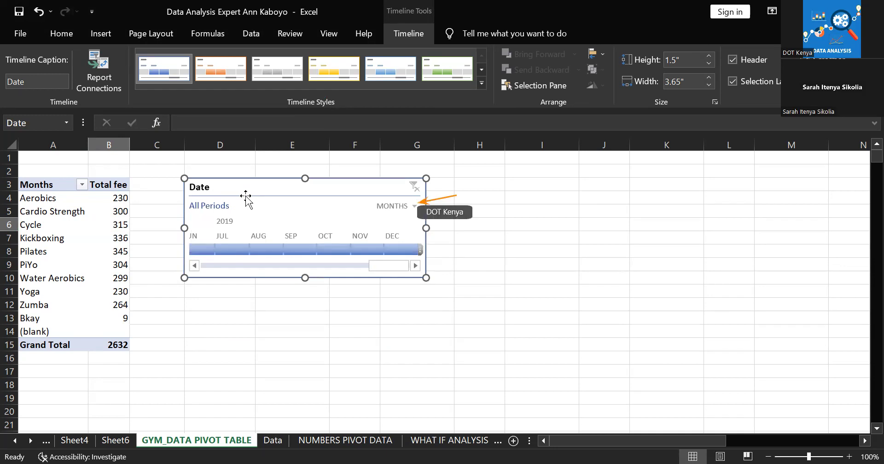
pyautogui.click(296, 320)
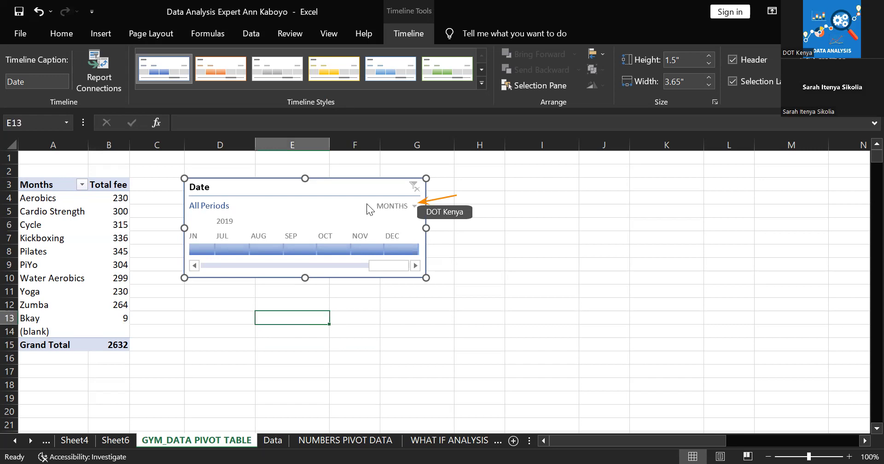
# - Switch the Date timeline to years and filter the PivotTable to 2017
pyautogui.click(414, 207)
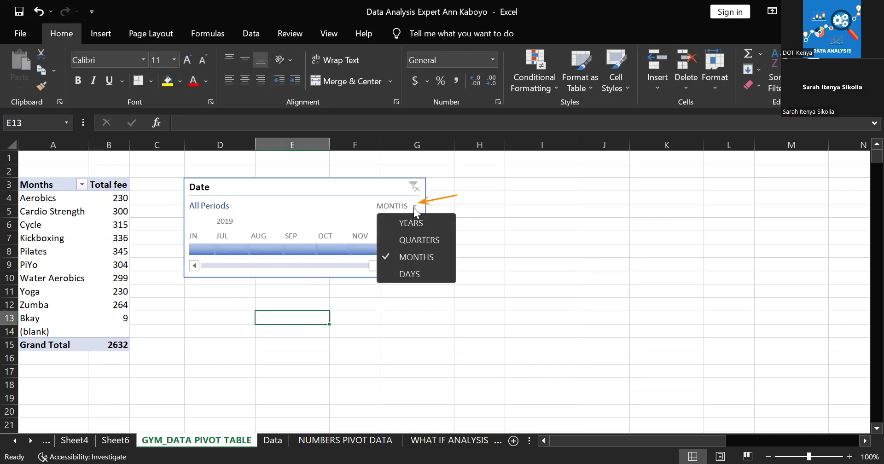
pyautogui.click(391, 224)
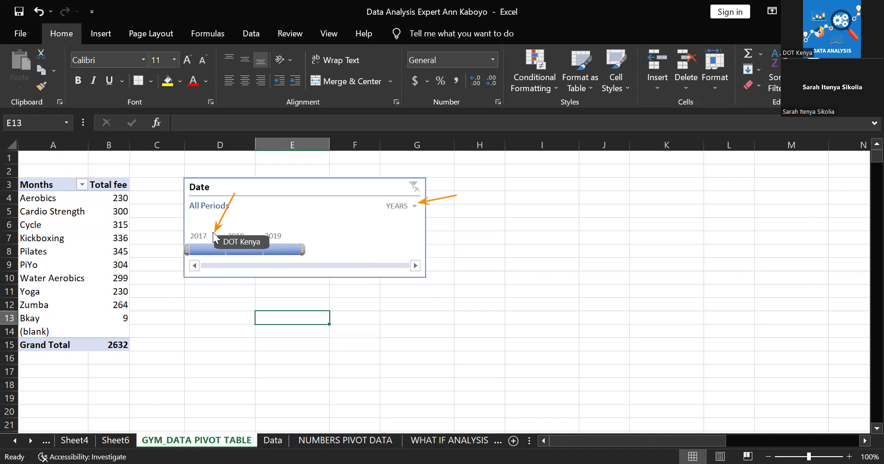
pyautogui.click(204, 242)
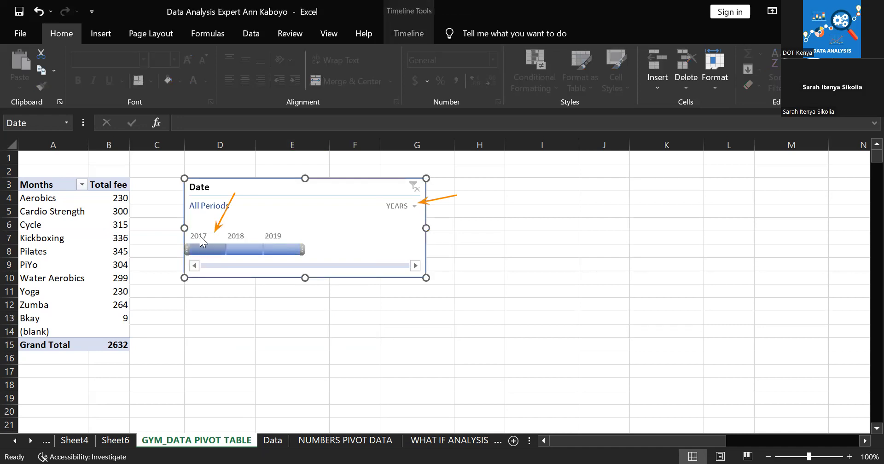
pyautogui.click(204, 247)
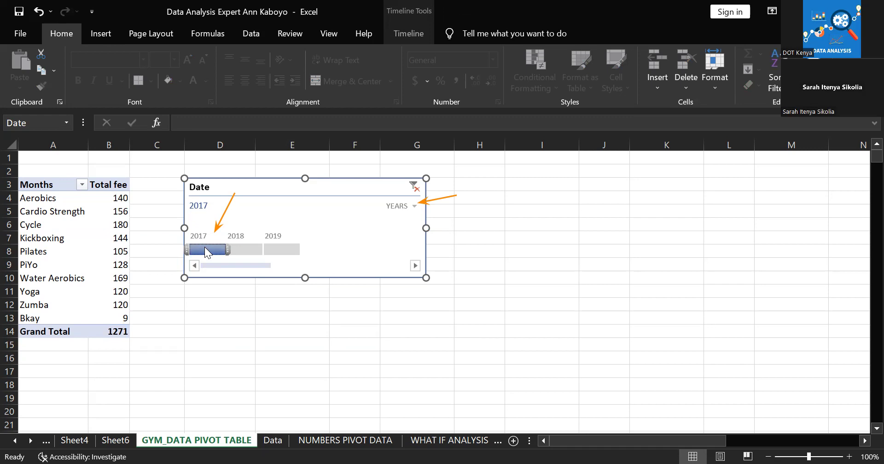
# - Filter the PivotTable with the timeline to 2018, to 2019, and to the combined range 2018 - 2019
pyautogui.click(235, 249)
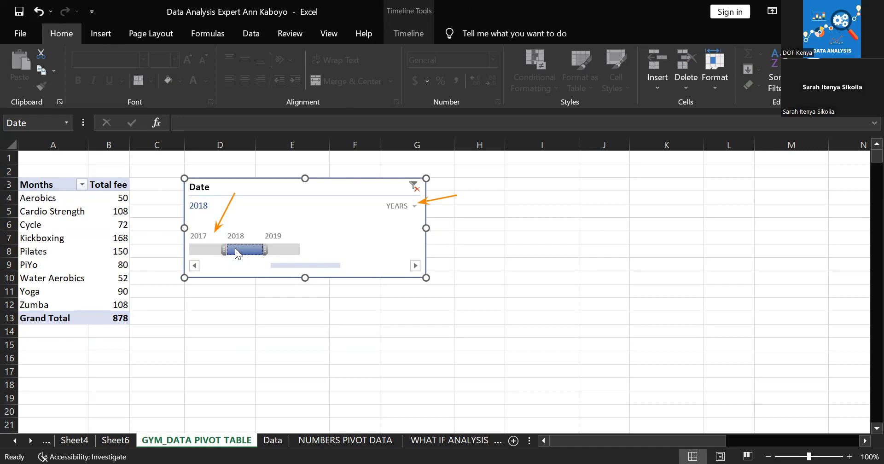
pyautogui.click(282, 250)
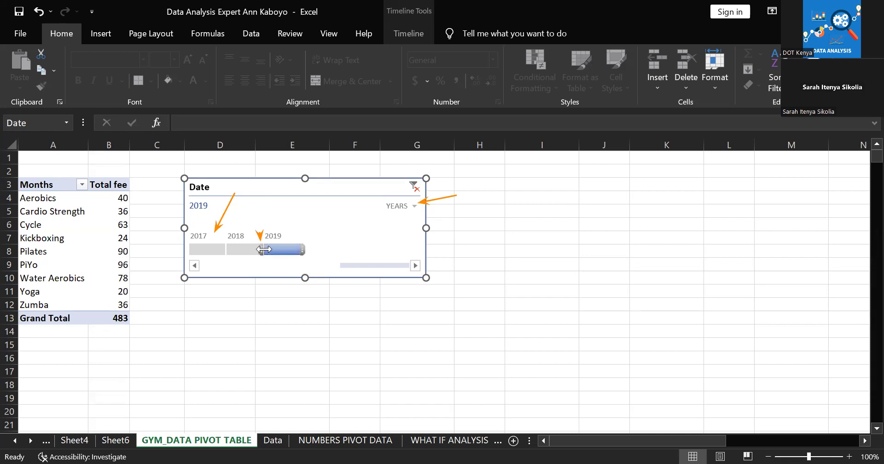
pyautogui.moveTo(264, 249); pyautogui.dragTo(240, 252)
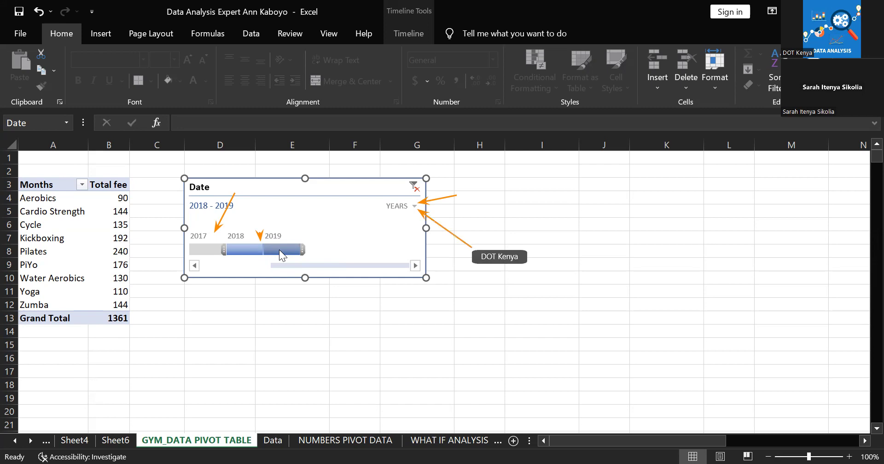
# - Switch the Date timeline to quarters and filter the PivotTable to Q3 2018, then to Q2 2017
pyautogui.click(414, 207)
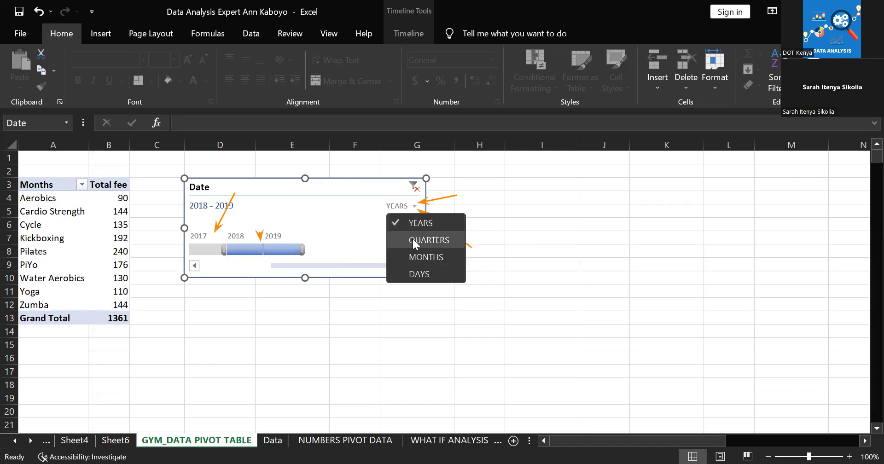
pyautogui.click(414, 242)
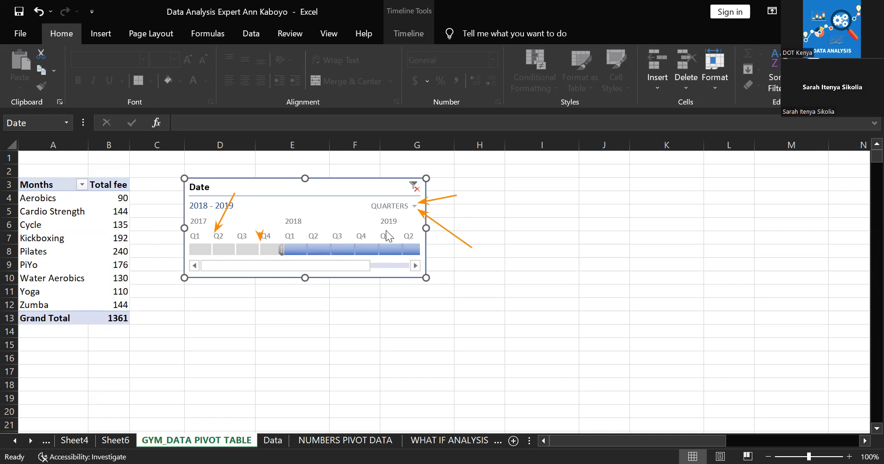
pyautogui.click(337, 248)
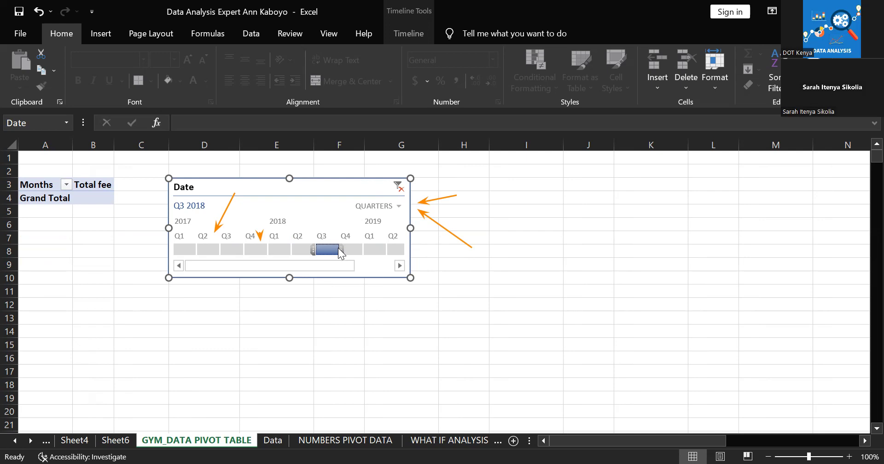
pyautogui.click(204, 252)
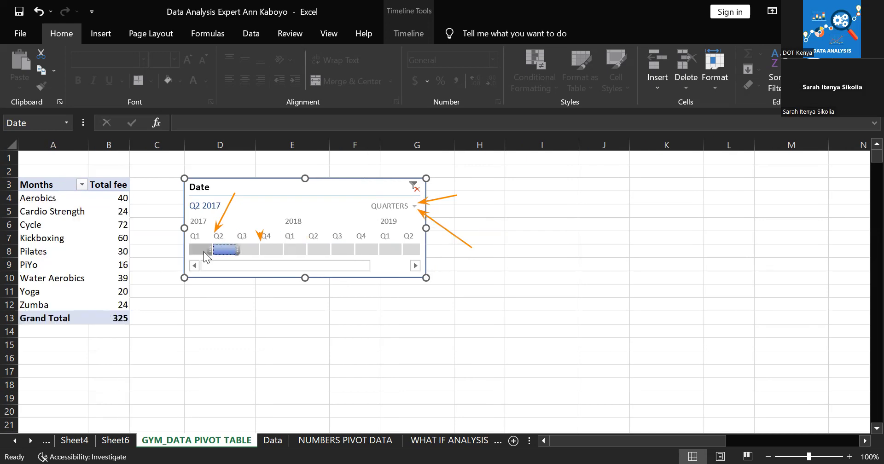